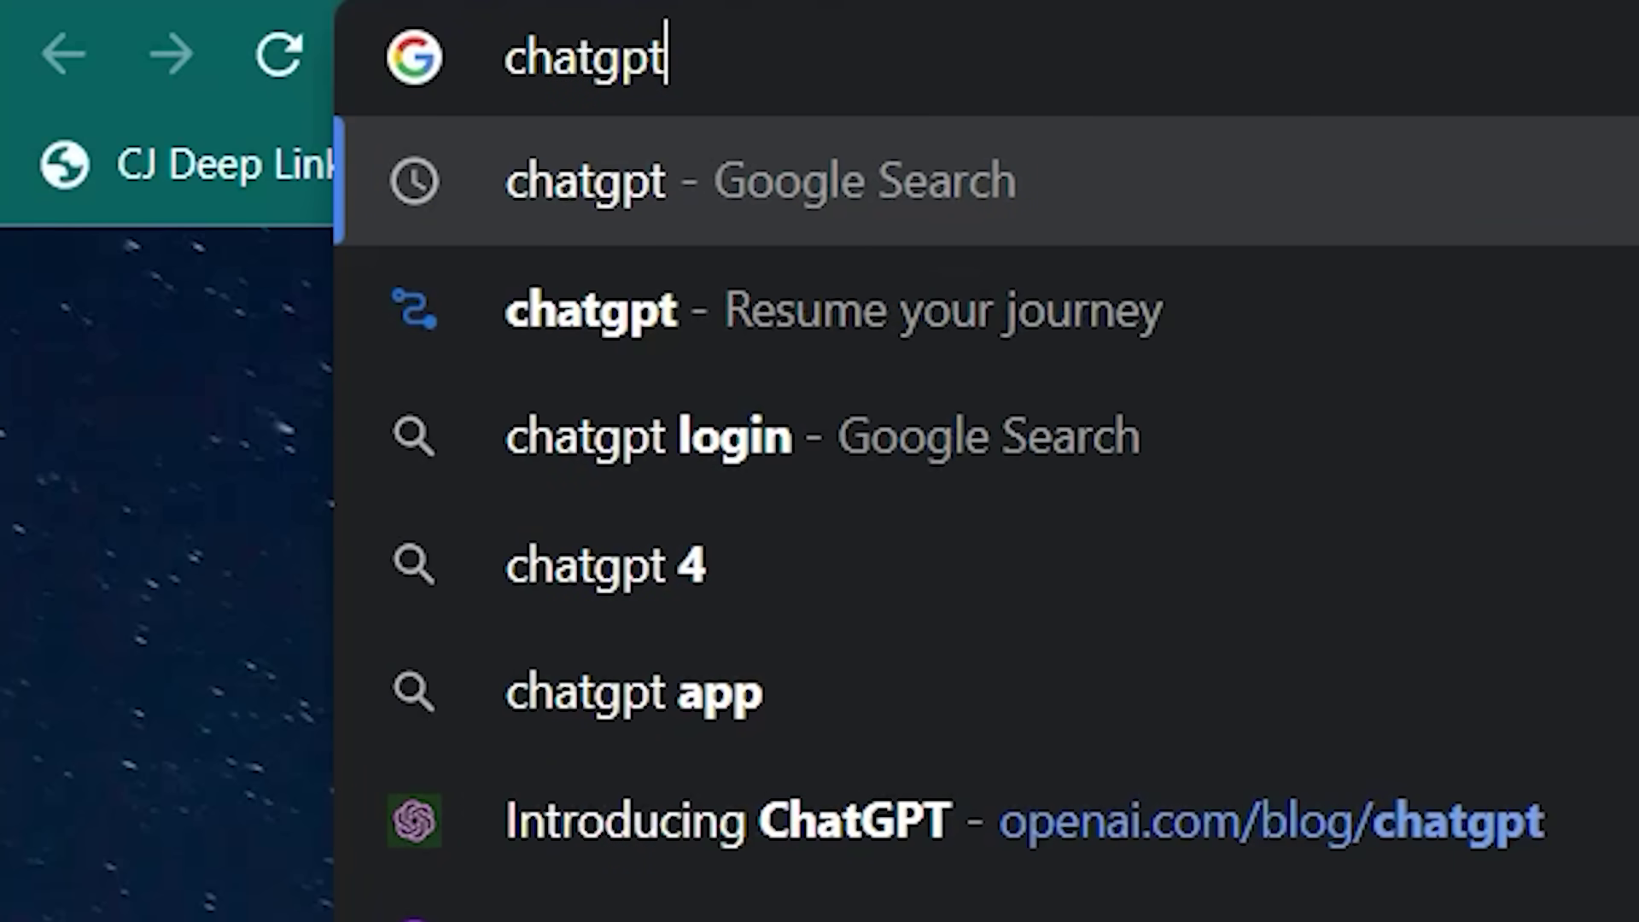
Search for ChatGPT and start a chat from the Introducing ChatGPT page.
key(Return)
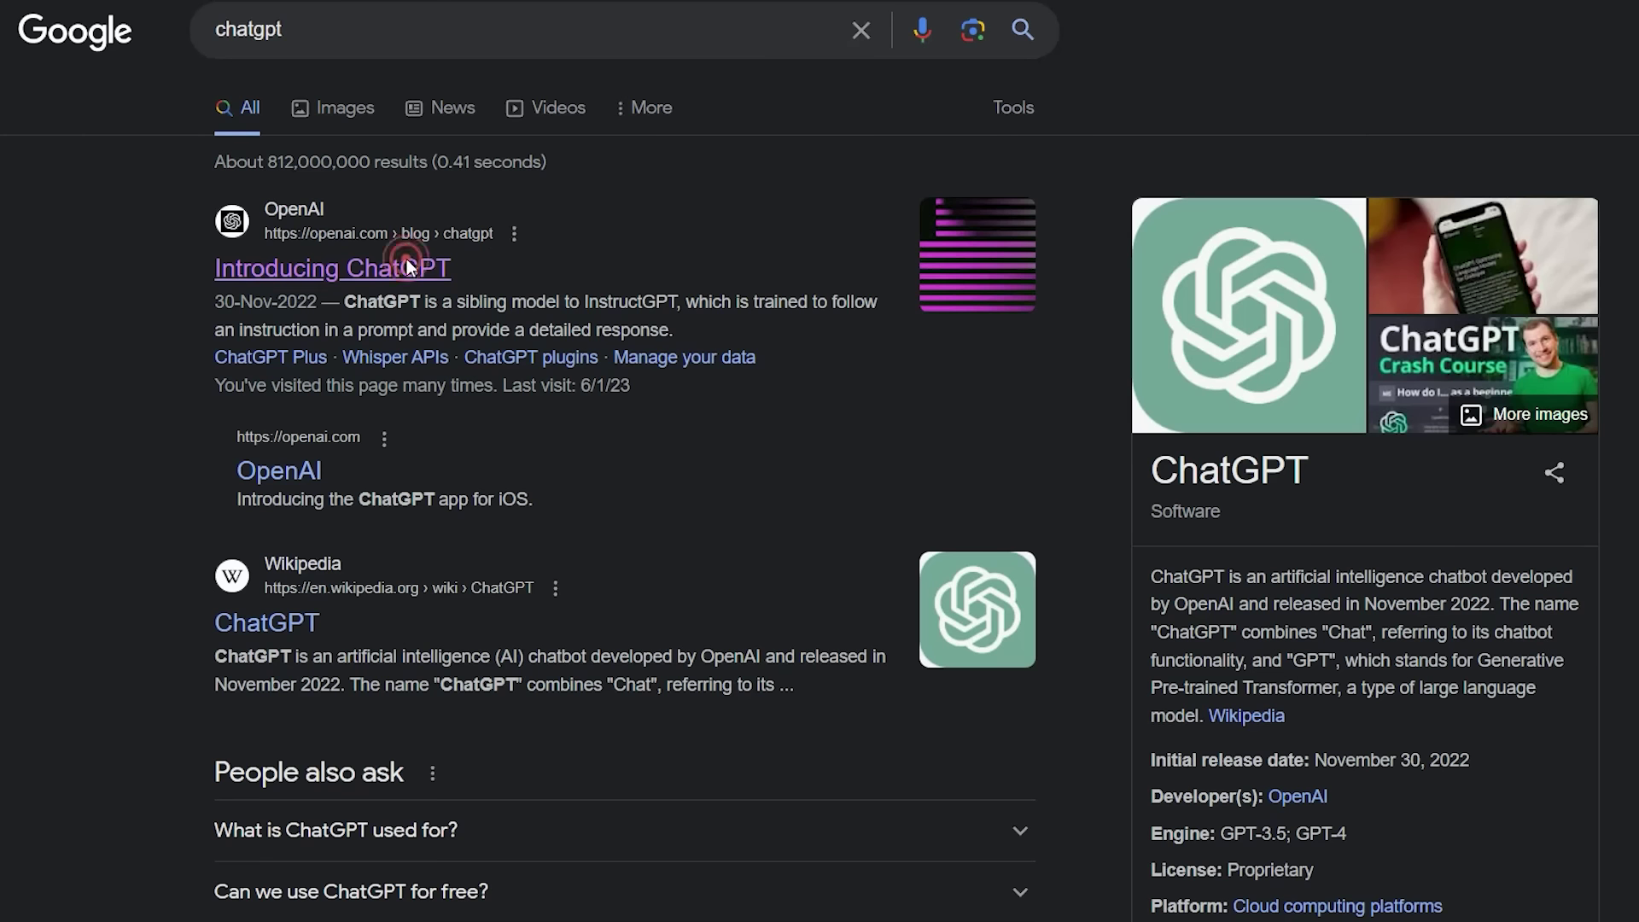
click(405, 266)
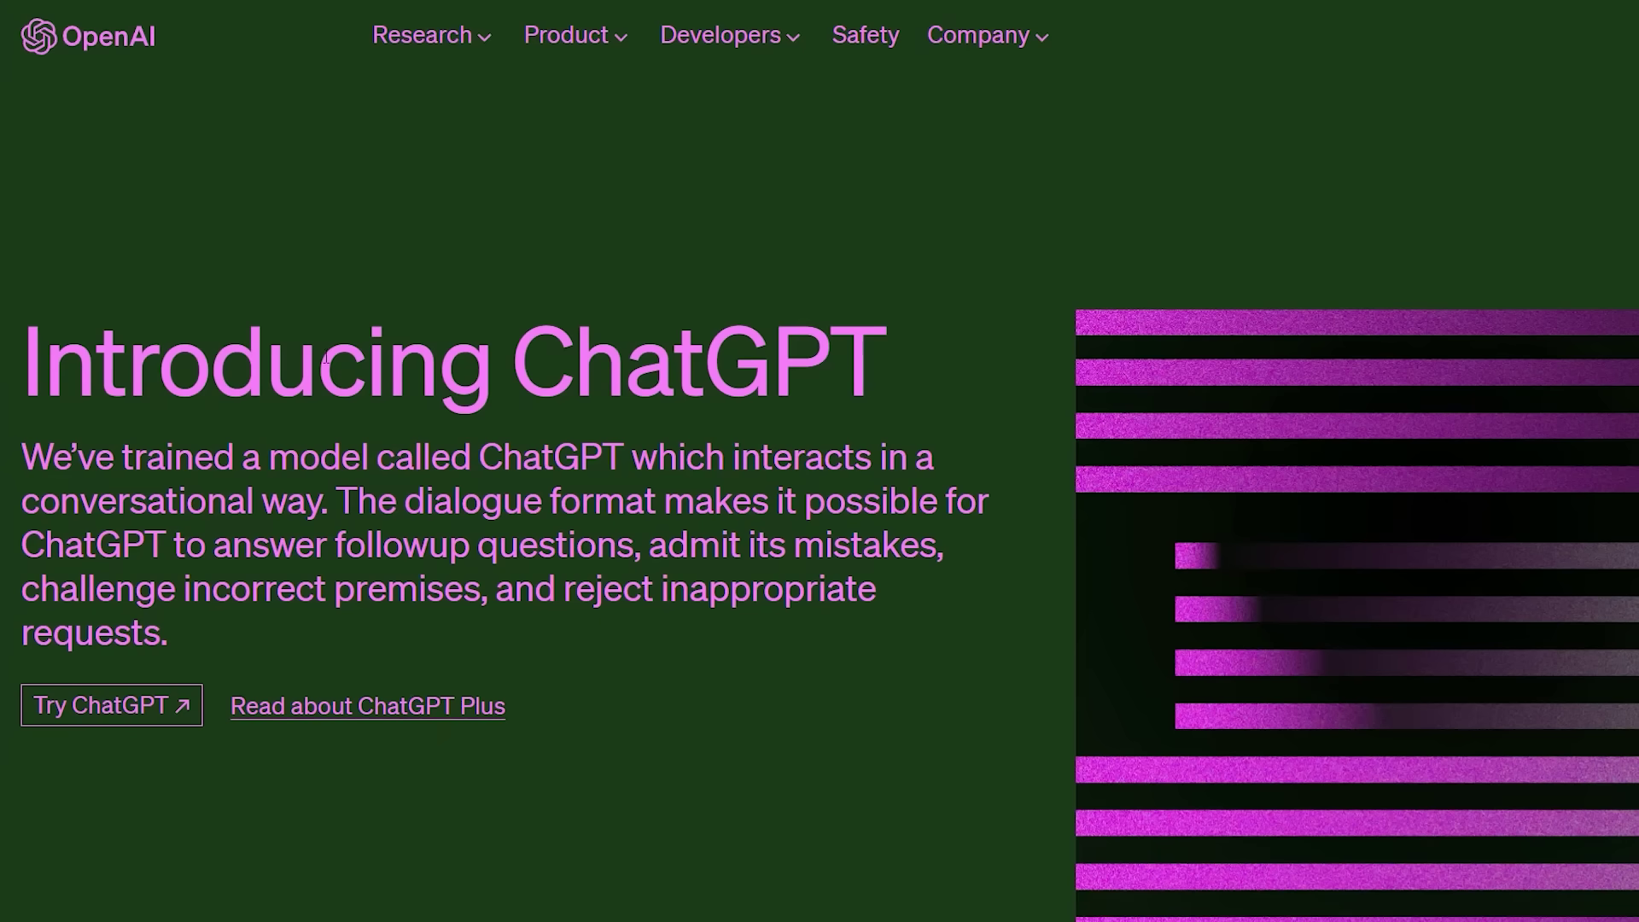
click(143, 722)
text(Create me 3 quotes similar to this, each with two parts. Part 1, do you know why scuba divers roll)
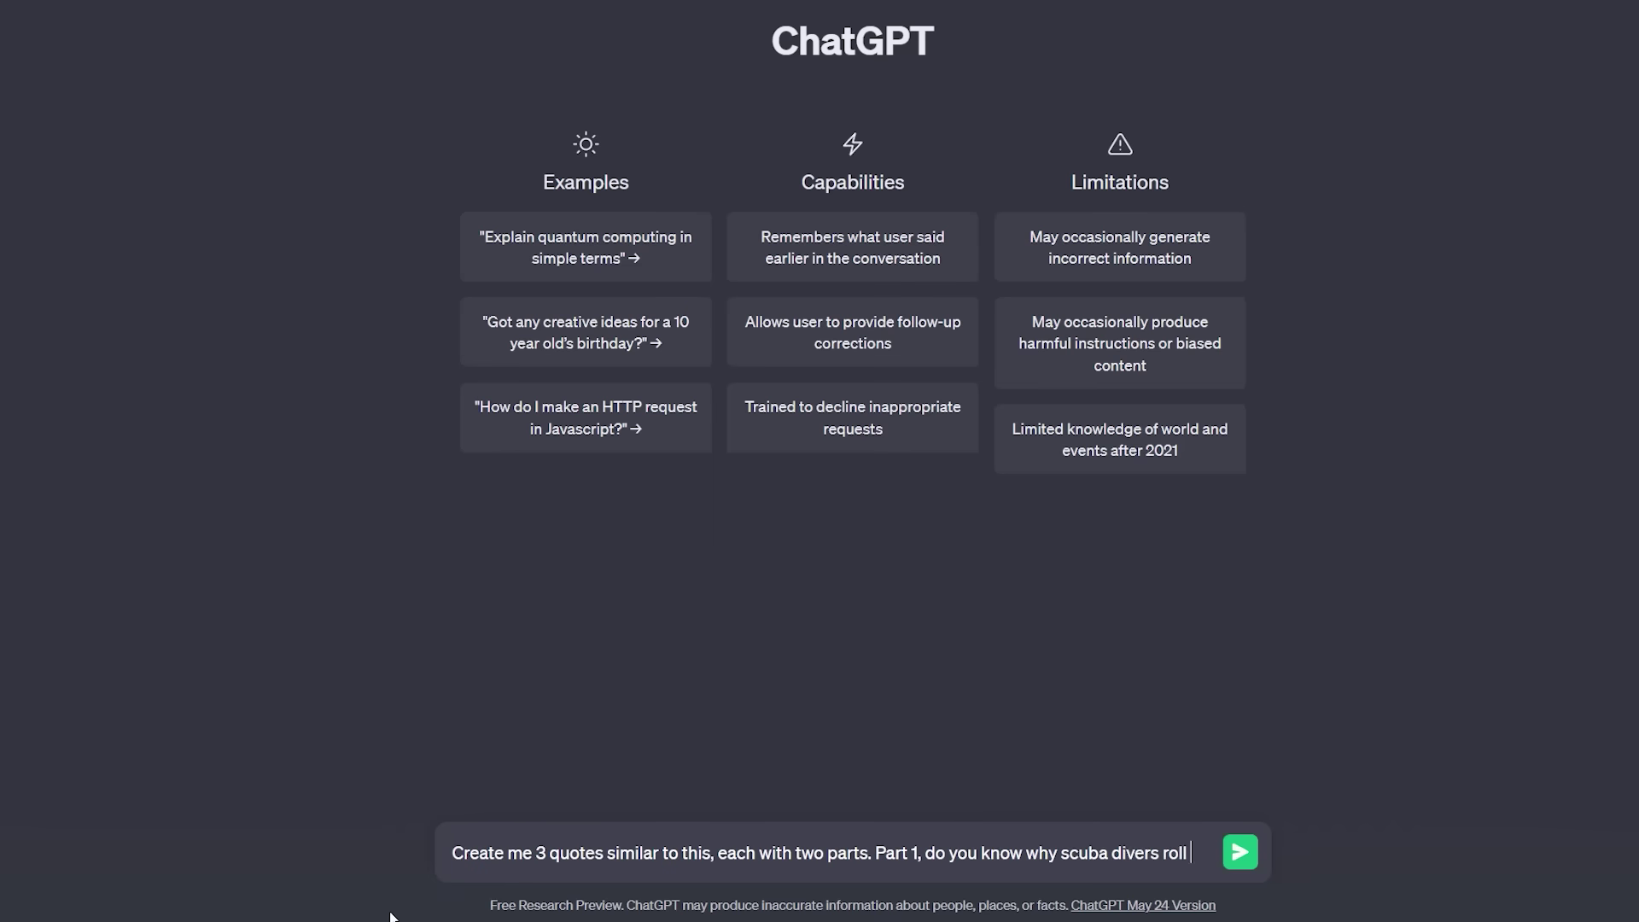
text(backwards instead of fard)
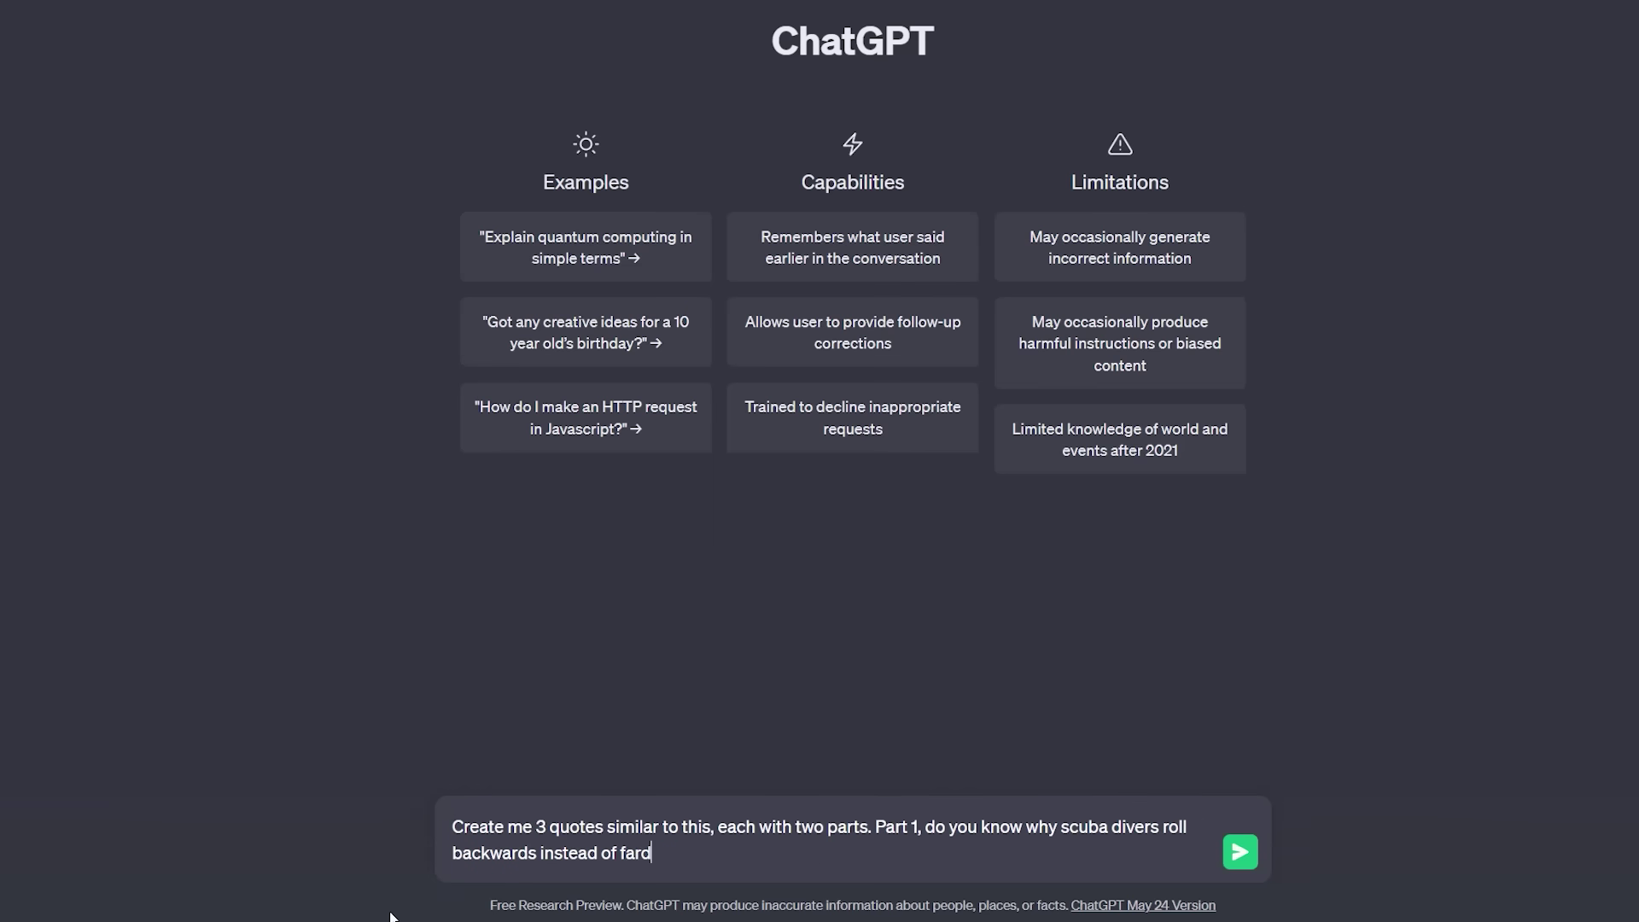
text( fall into the)
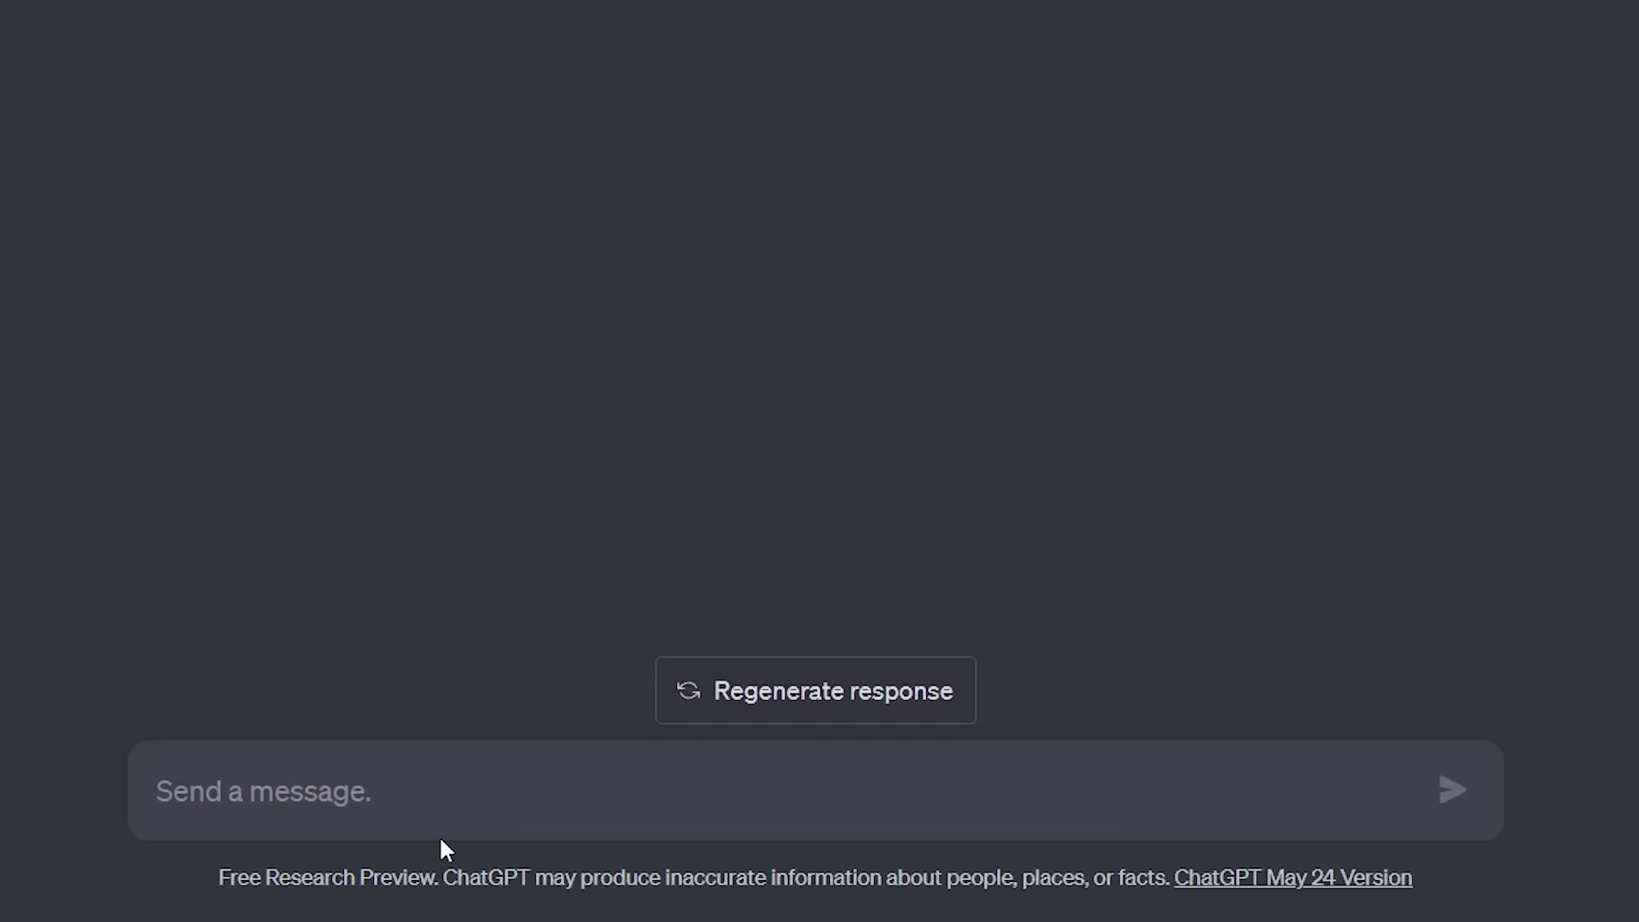
Send the scuba-divers prompt, edited to request 500 quotes in a Part 1 / Part 2 table.
text(Create me 3 quotes similar to this, each with two parts. Part 1, do you know why scuba divers roll backwards instead of forward. Part 2, because if they fall forward, they would just fall into the boat.)
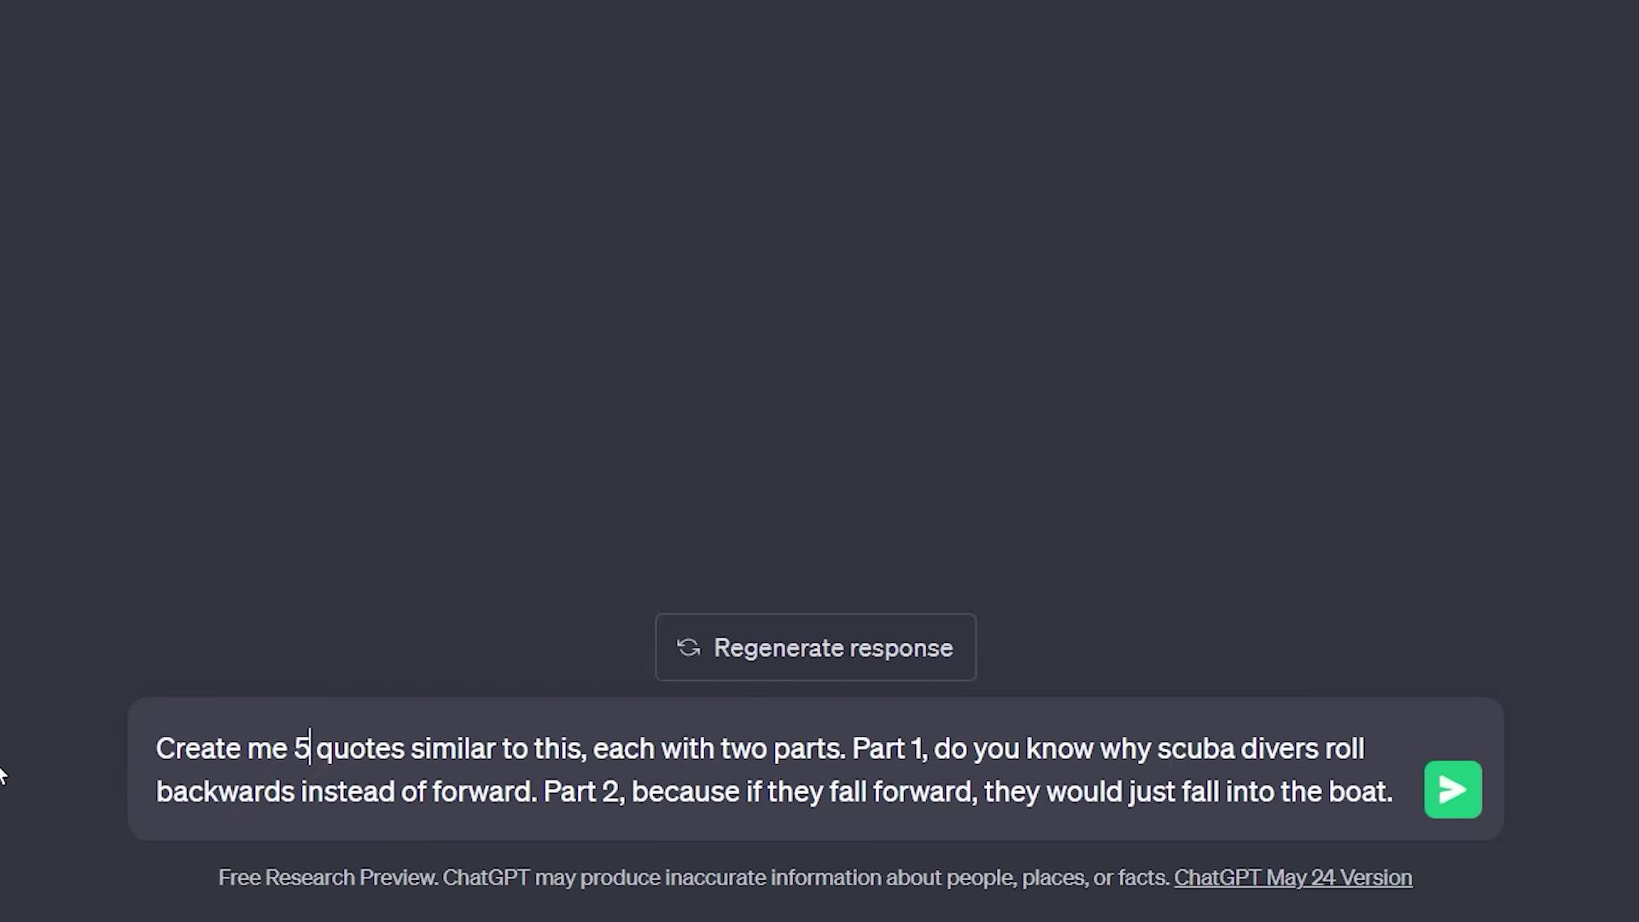
text(00)
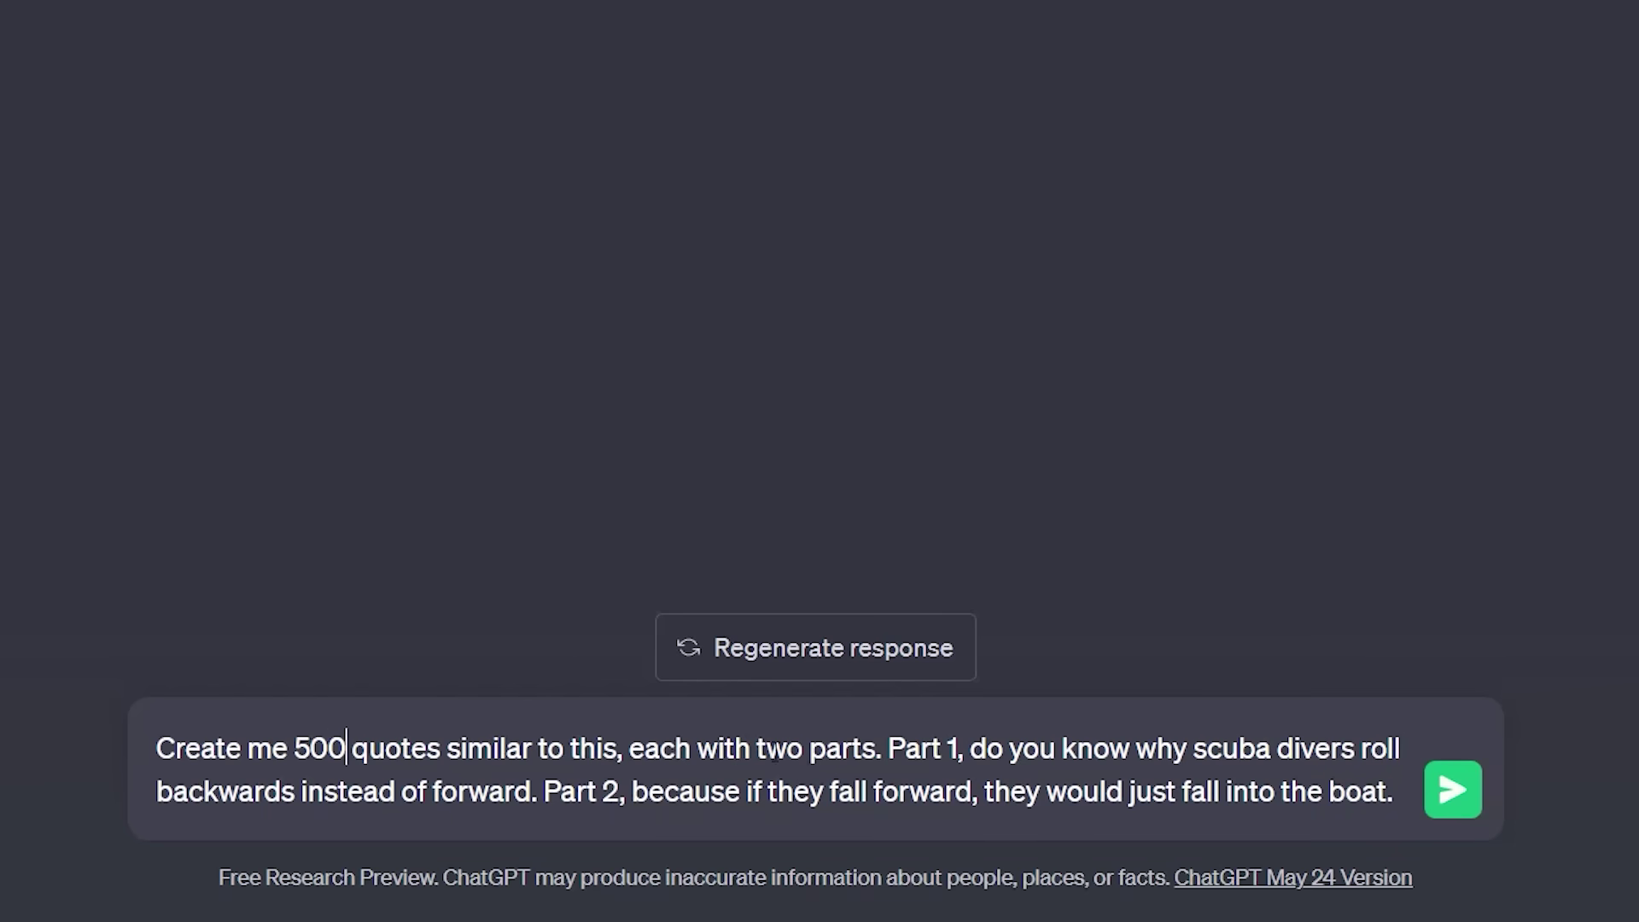
click(890, 749)
text(Arrange them in two columns,)
key(BackSpace)
key(BackSpace)
key(BackSpace)
text(o a table, part 1 in one column and part 2 in second column.)
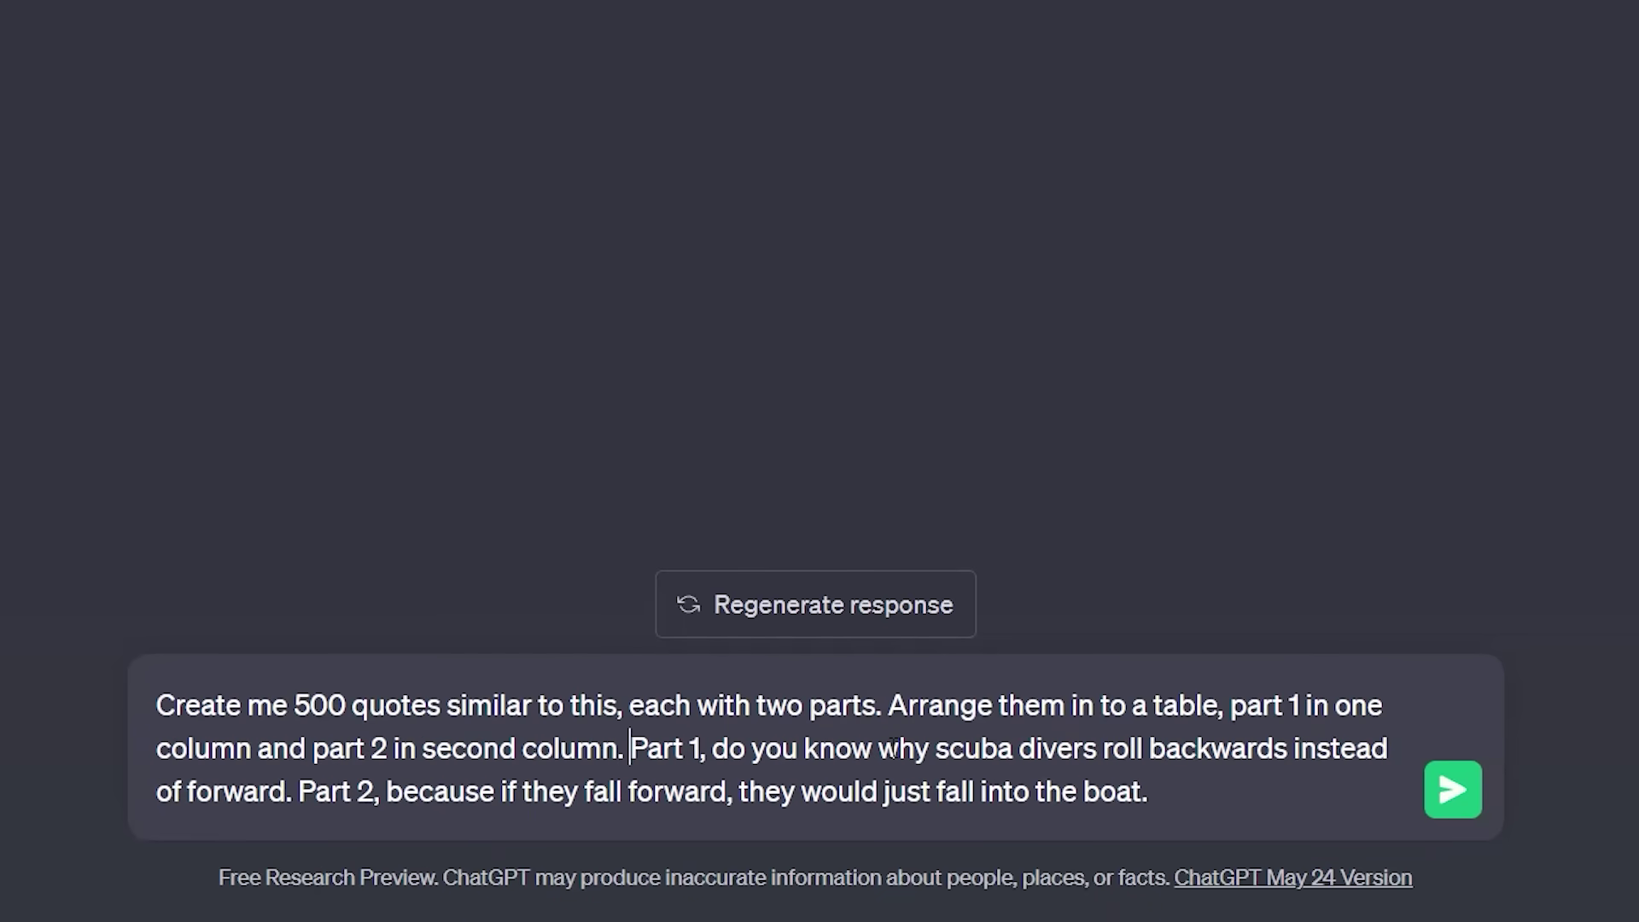
key(Return)
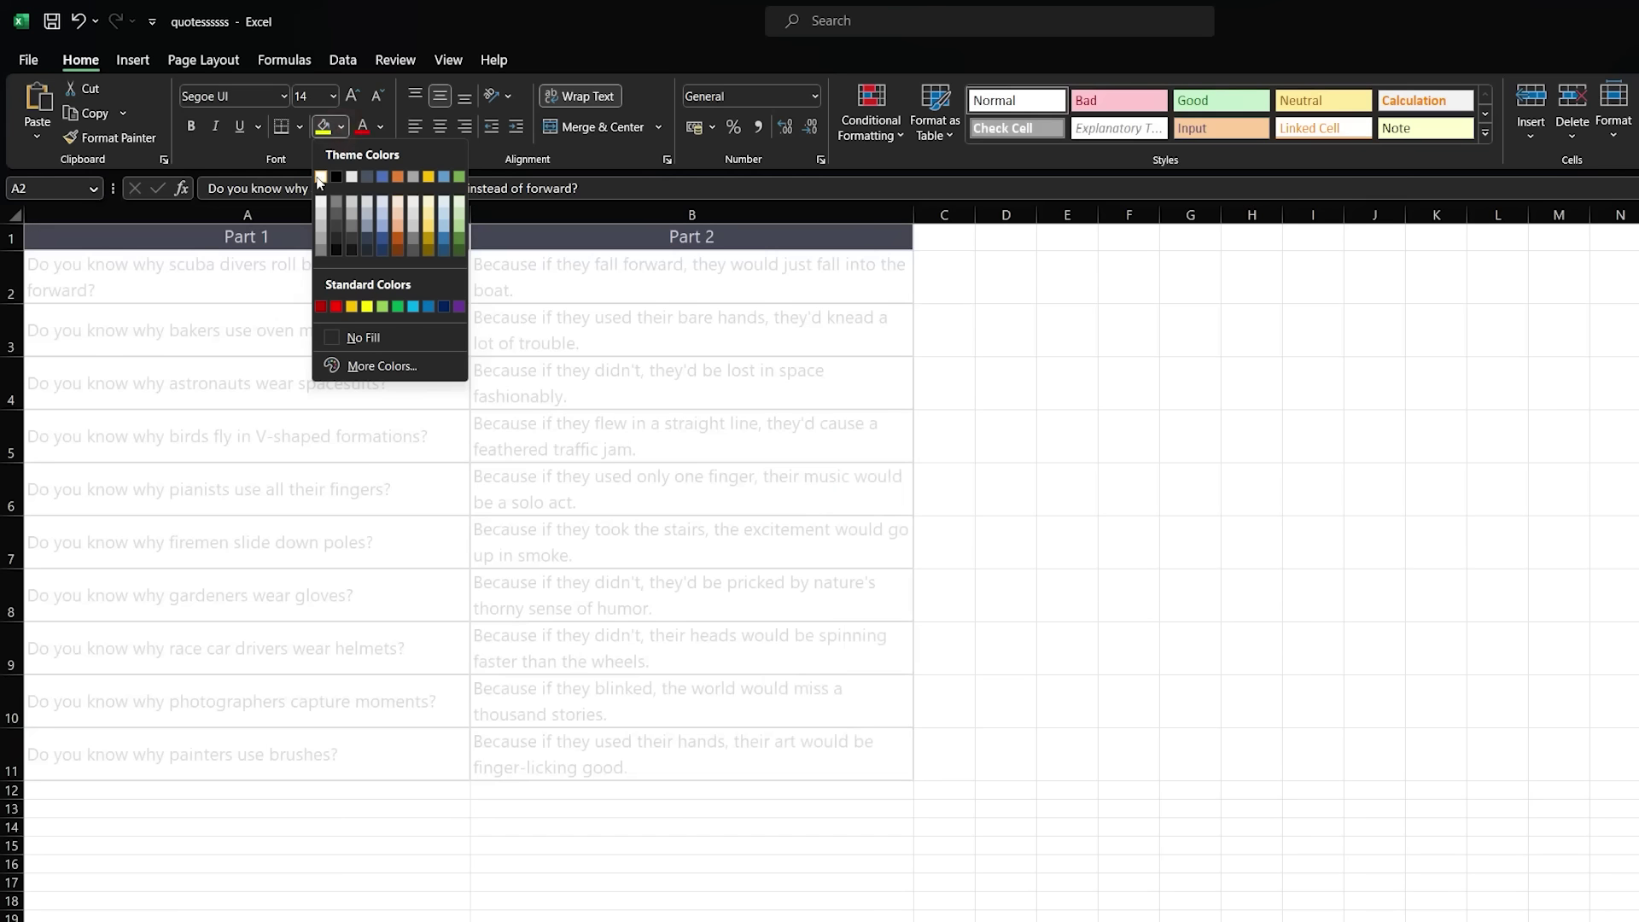
Give the quote table a fill and black text, and make header row 1 taller.
click(315, 176)
click(379, 126)
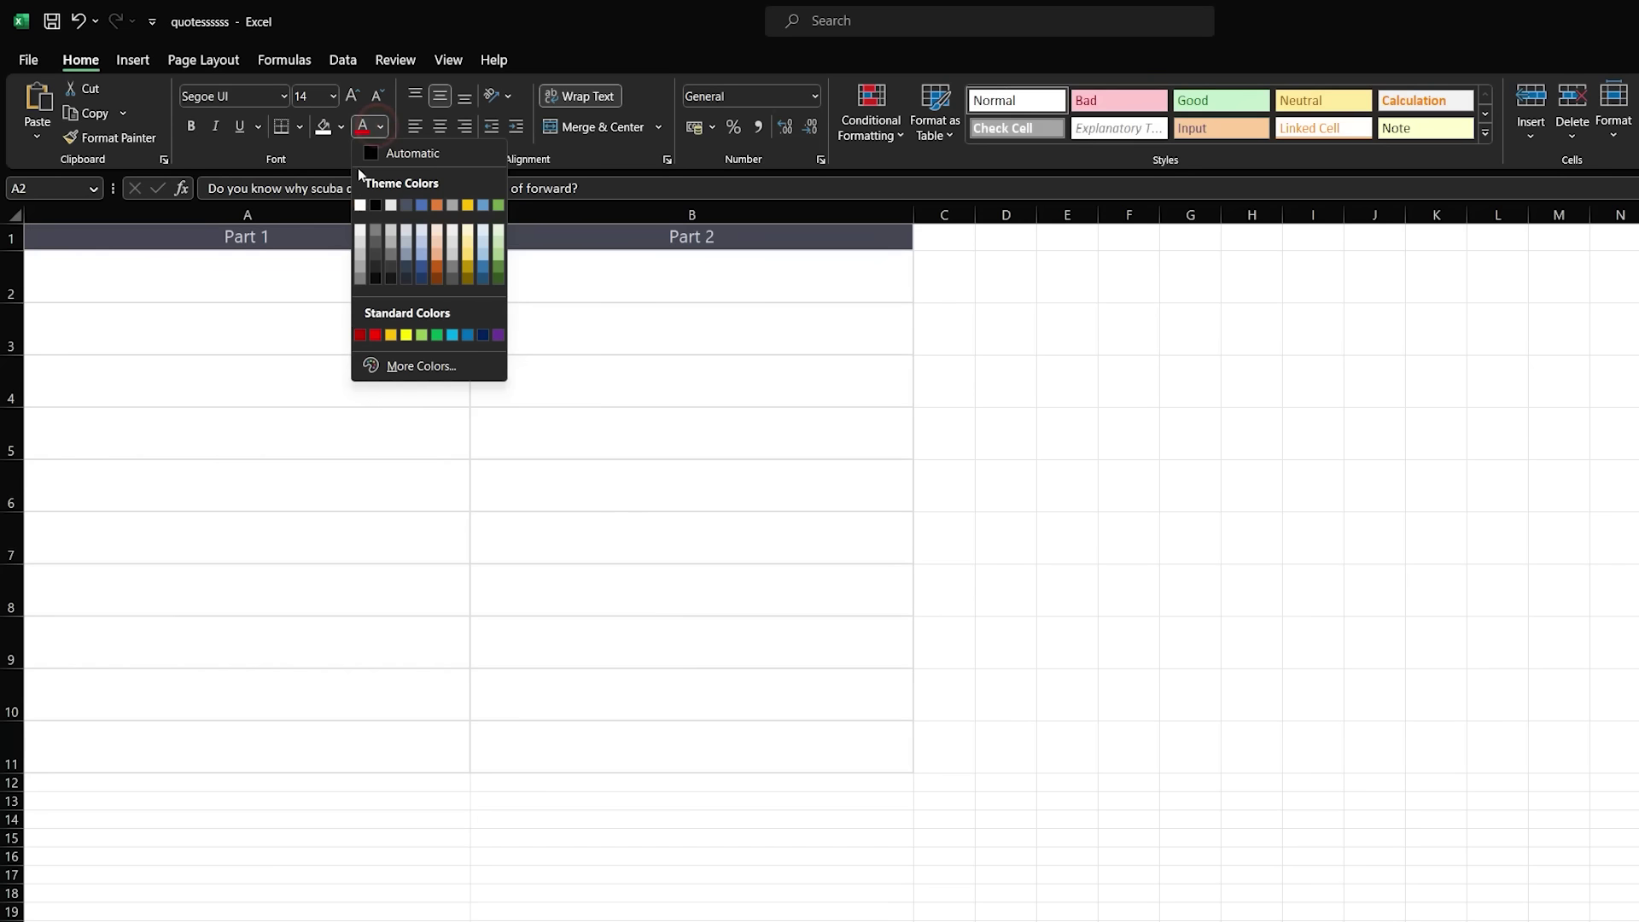
click(371, 152)
click(1191, 647)
drag(13, 250, 14, 272)
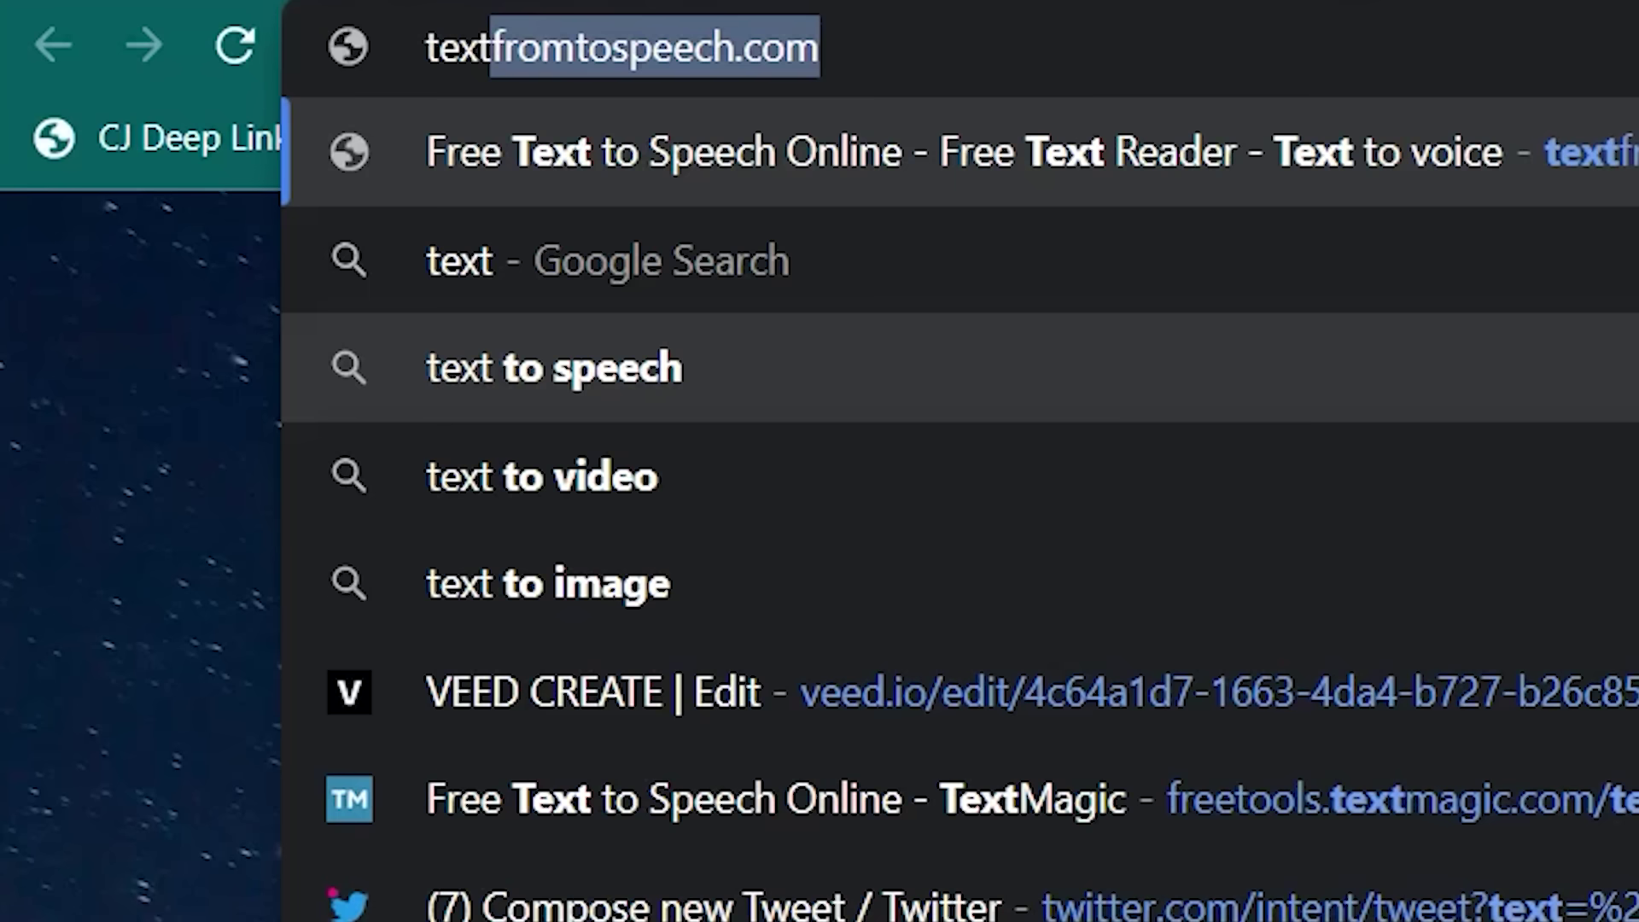
text(magic)
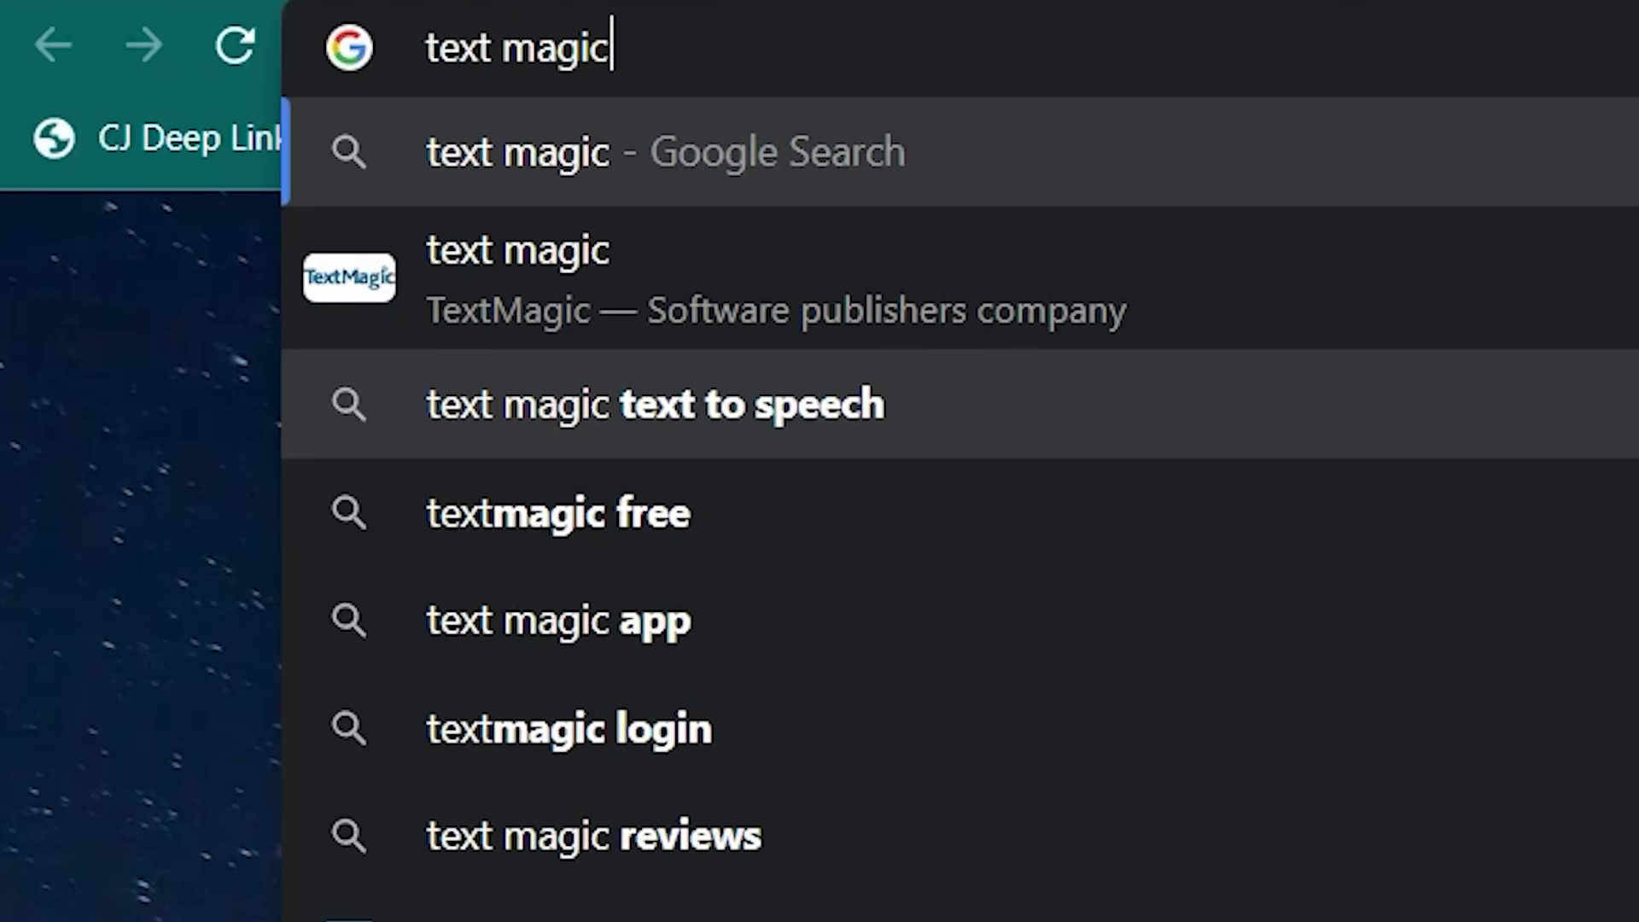
Paste Excel quotes A2:B11 into TextMagic's text-to-speech box and select the English (US) - David voice.
key(Return)
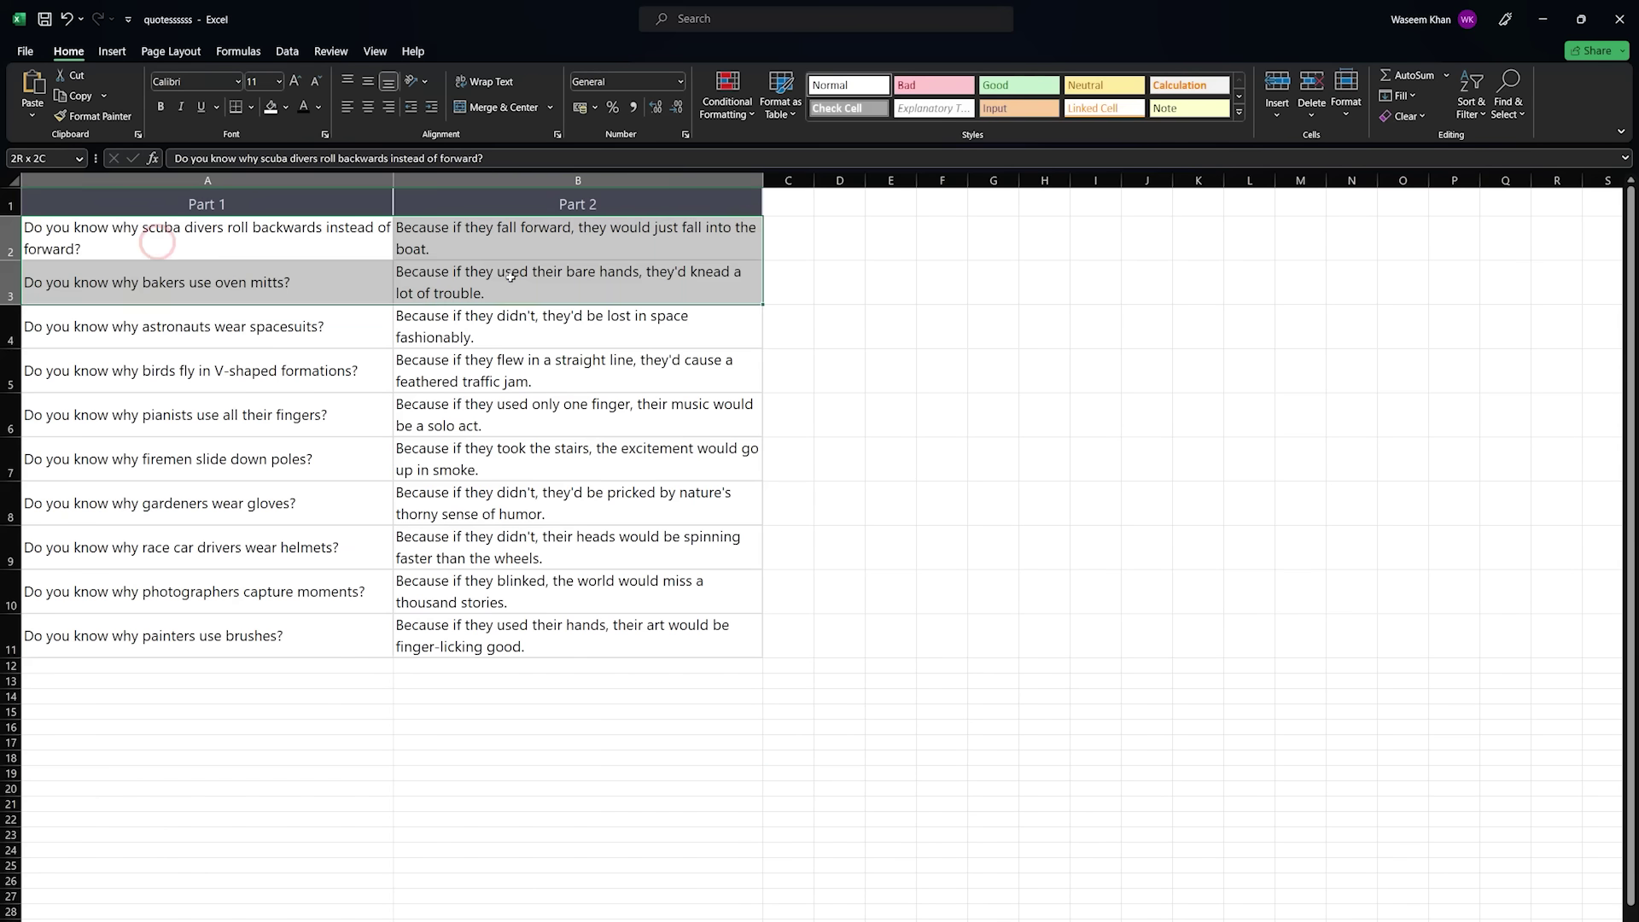
drag(205, 238, 542, 647)
key(ctrl+c)
right_click(556, 479)
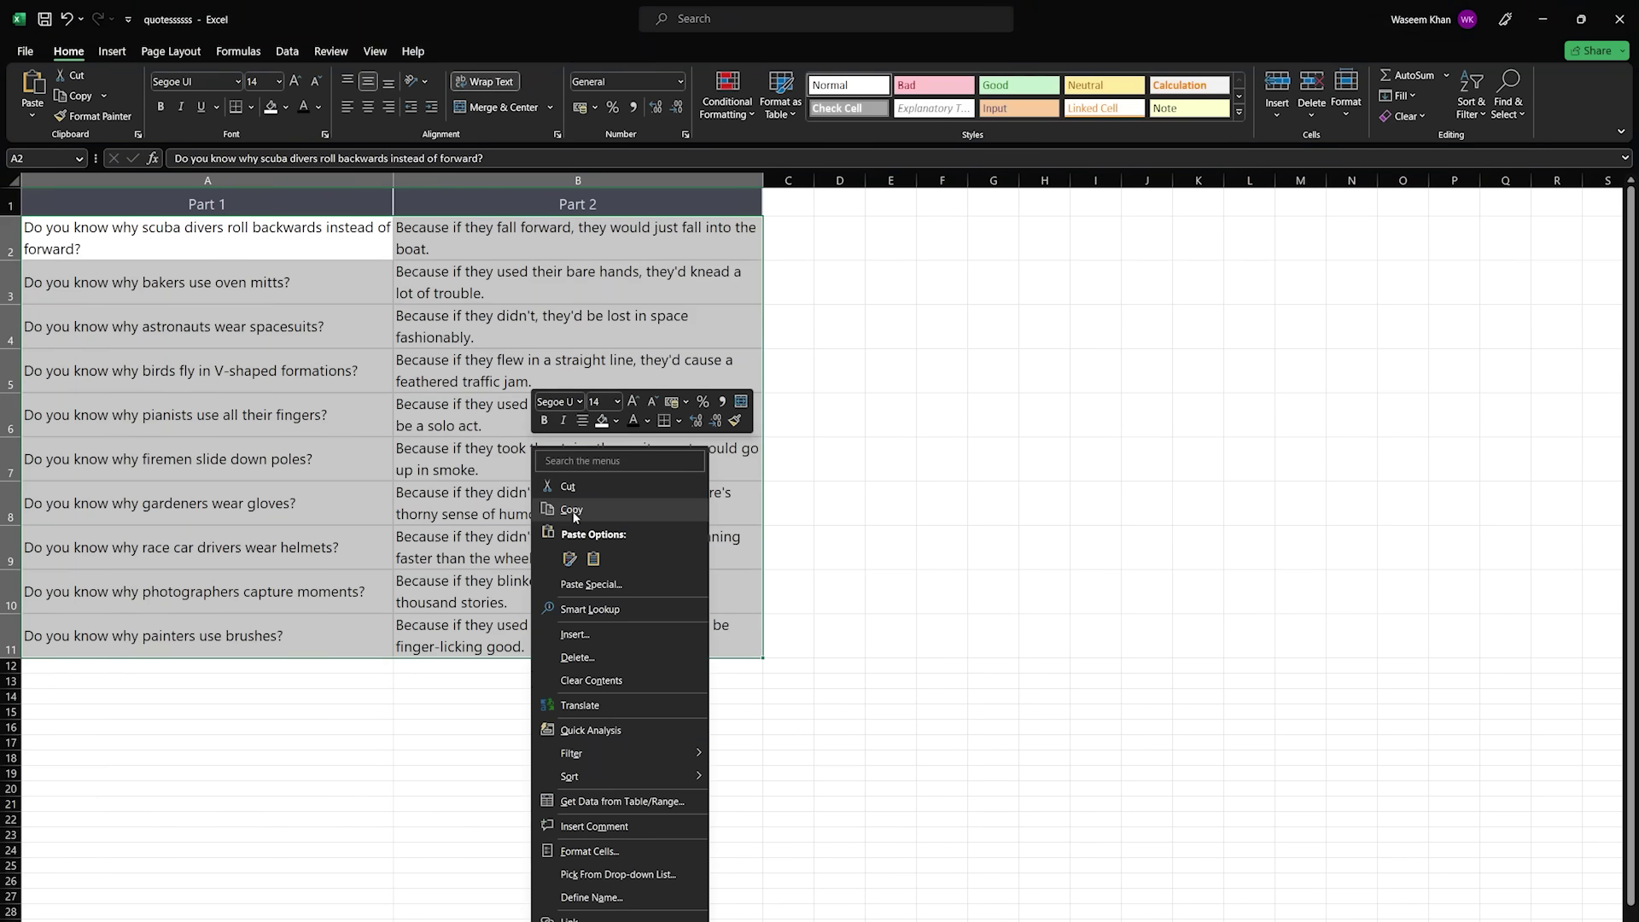
key(ctrl+v)
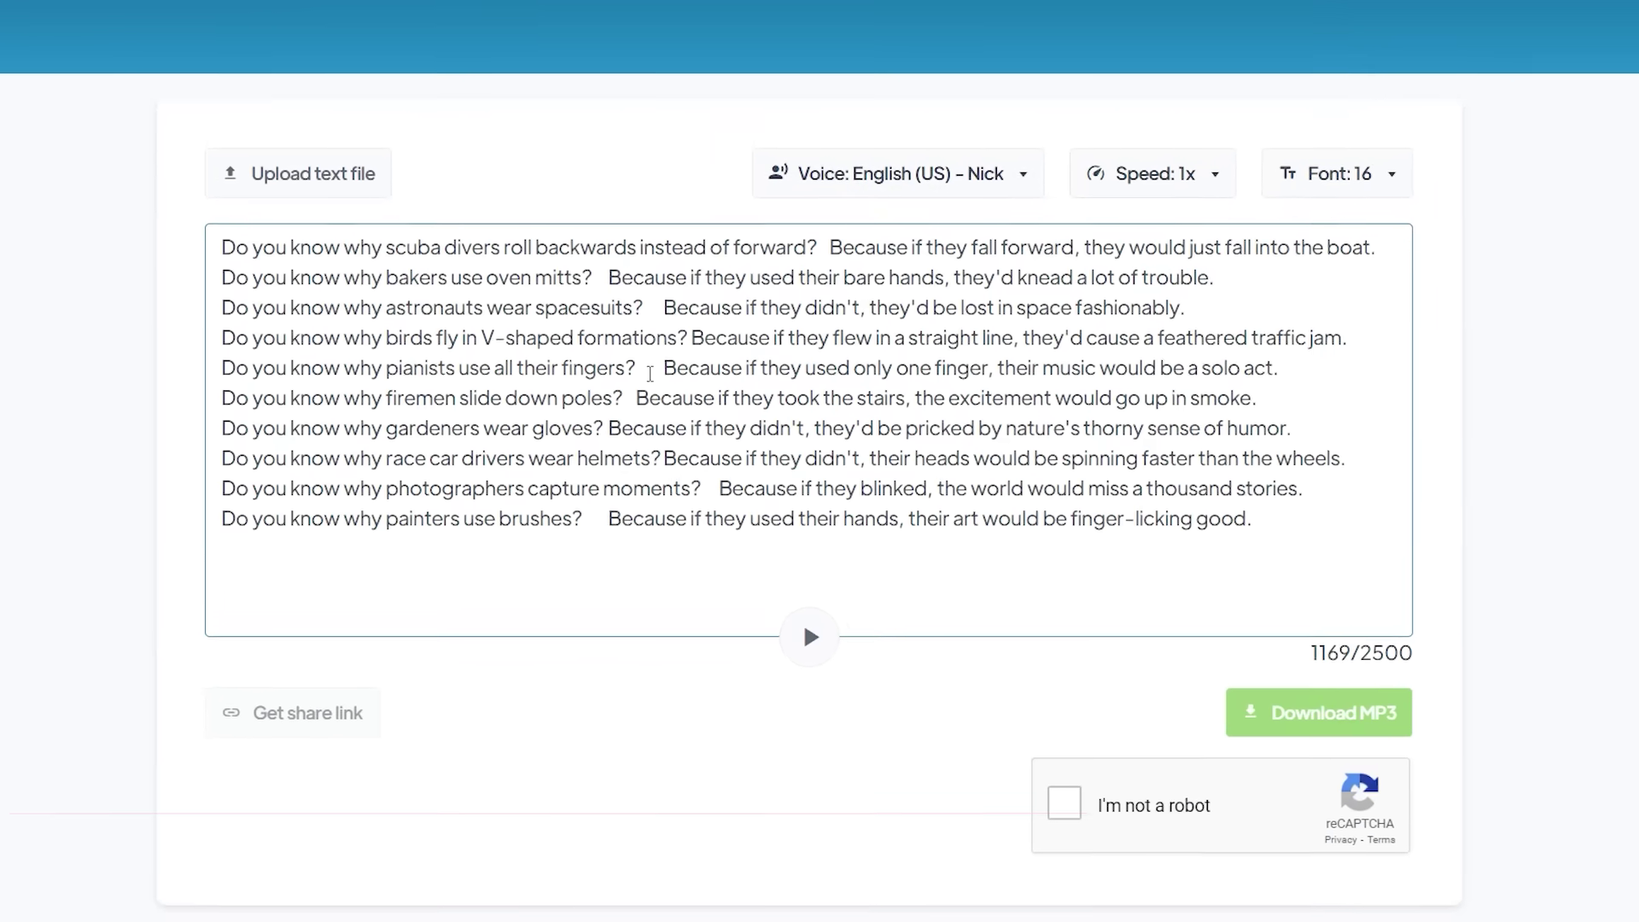
click(946, 271)
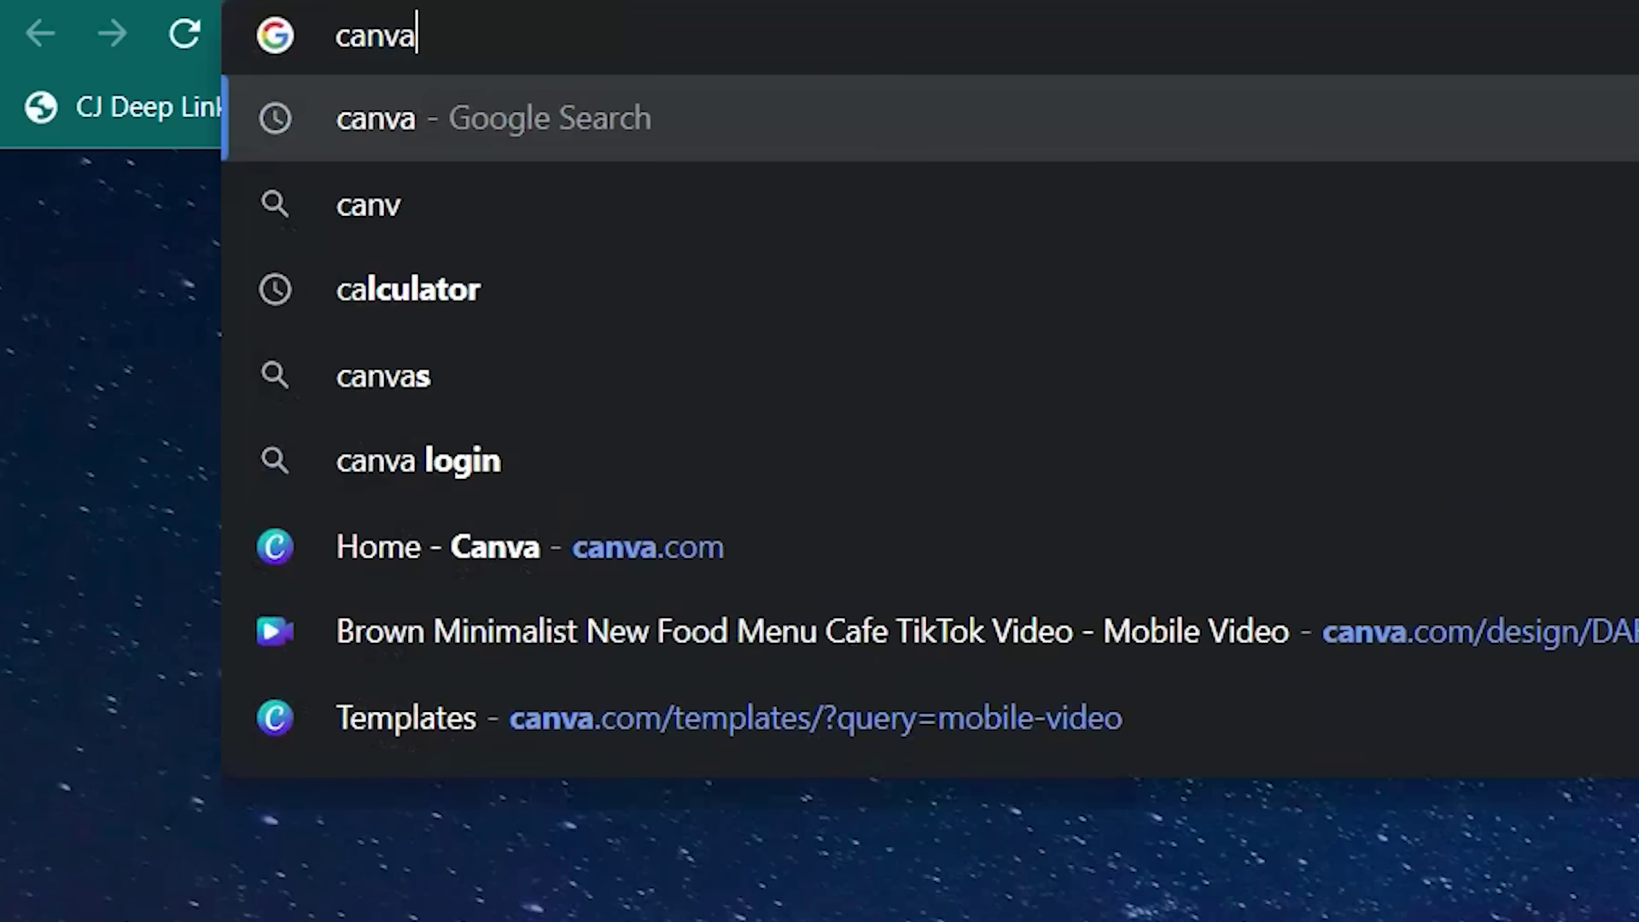
Search Canva for 'mobile video' and open the Brown Minimalist cafe TikTok template in the editor.
key(Return)
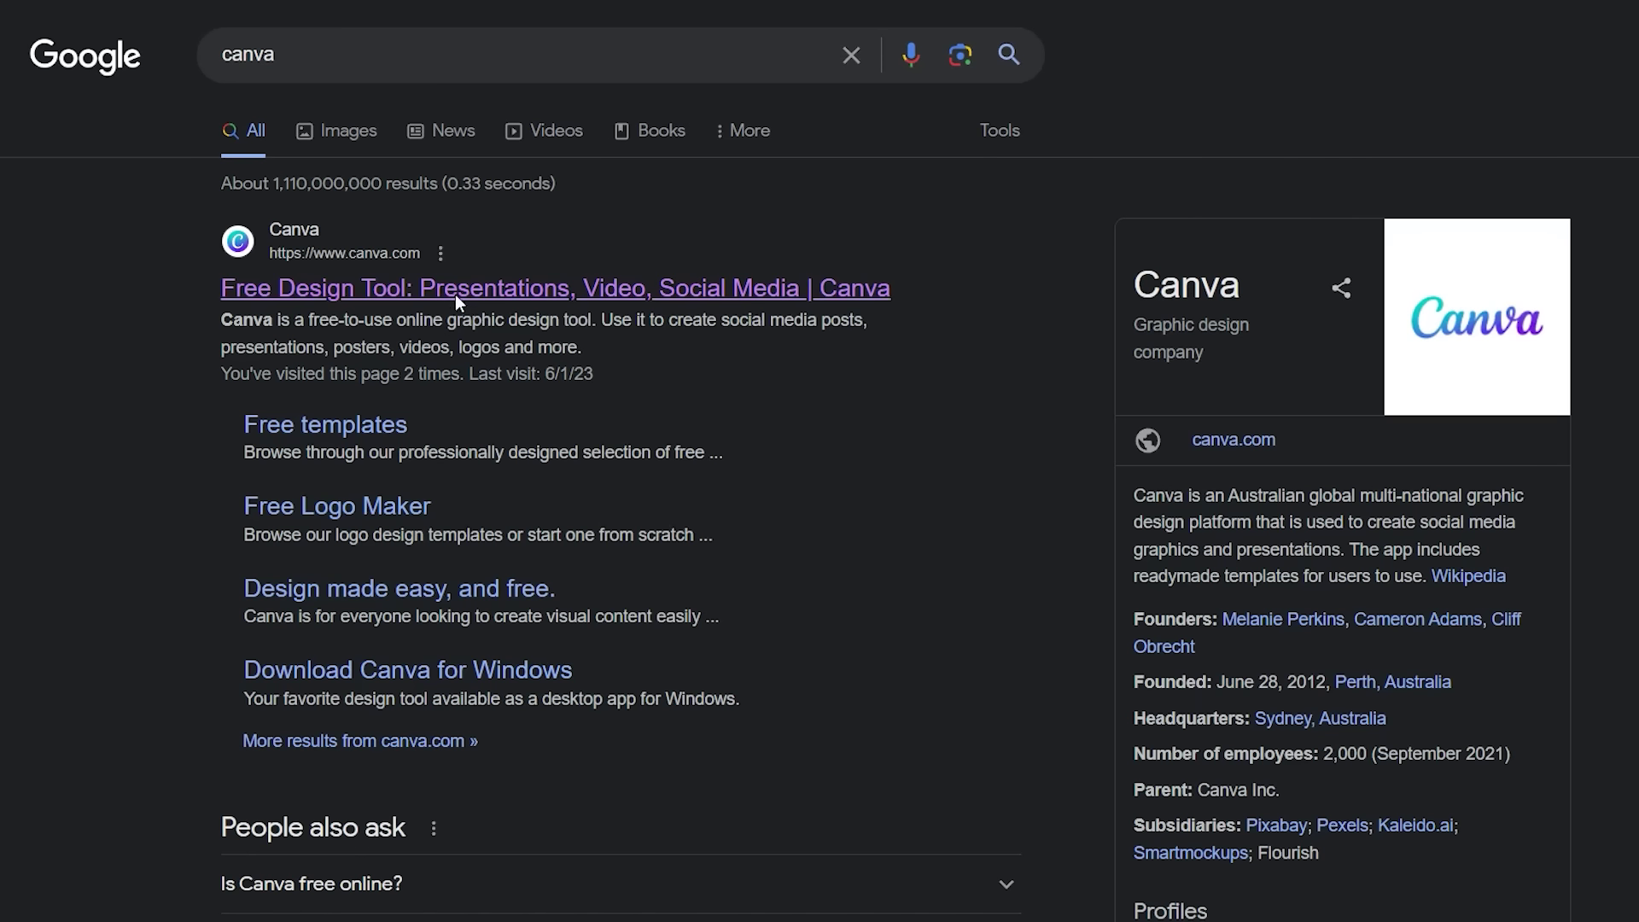
click(457, 295)
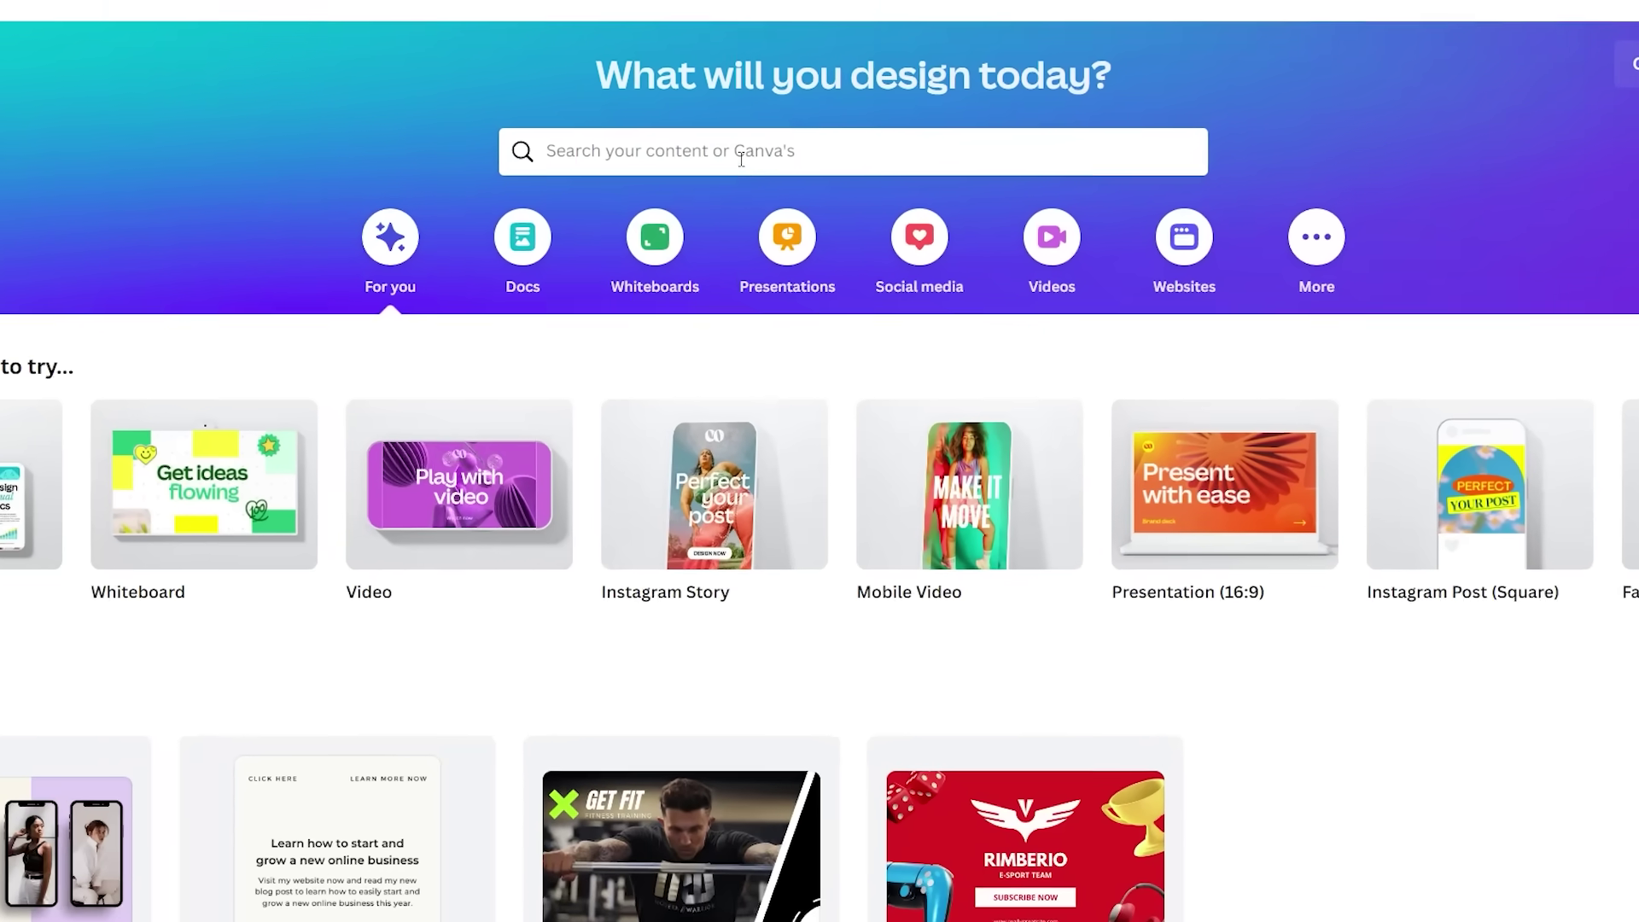
click(833, 167)
text(mobile vid)
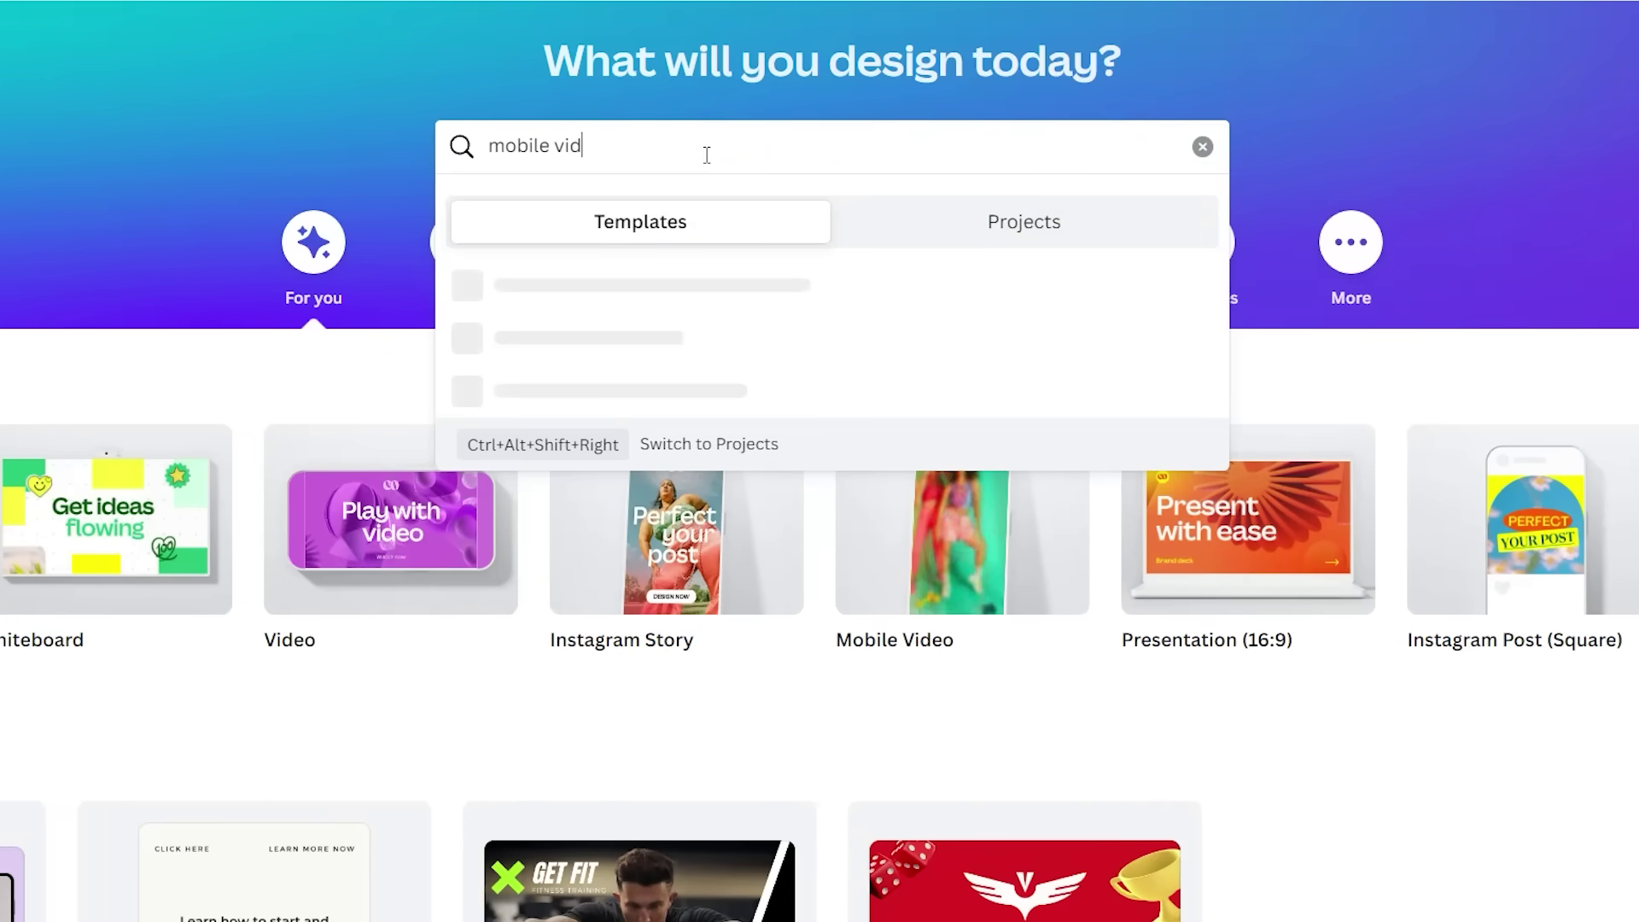
text(eo)
key(Return)
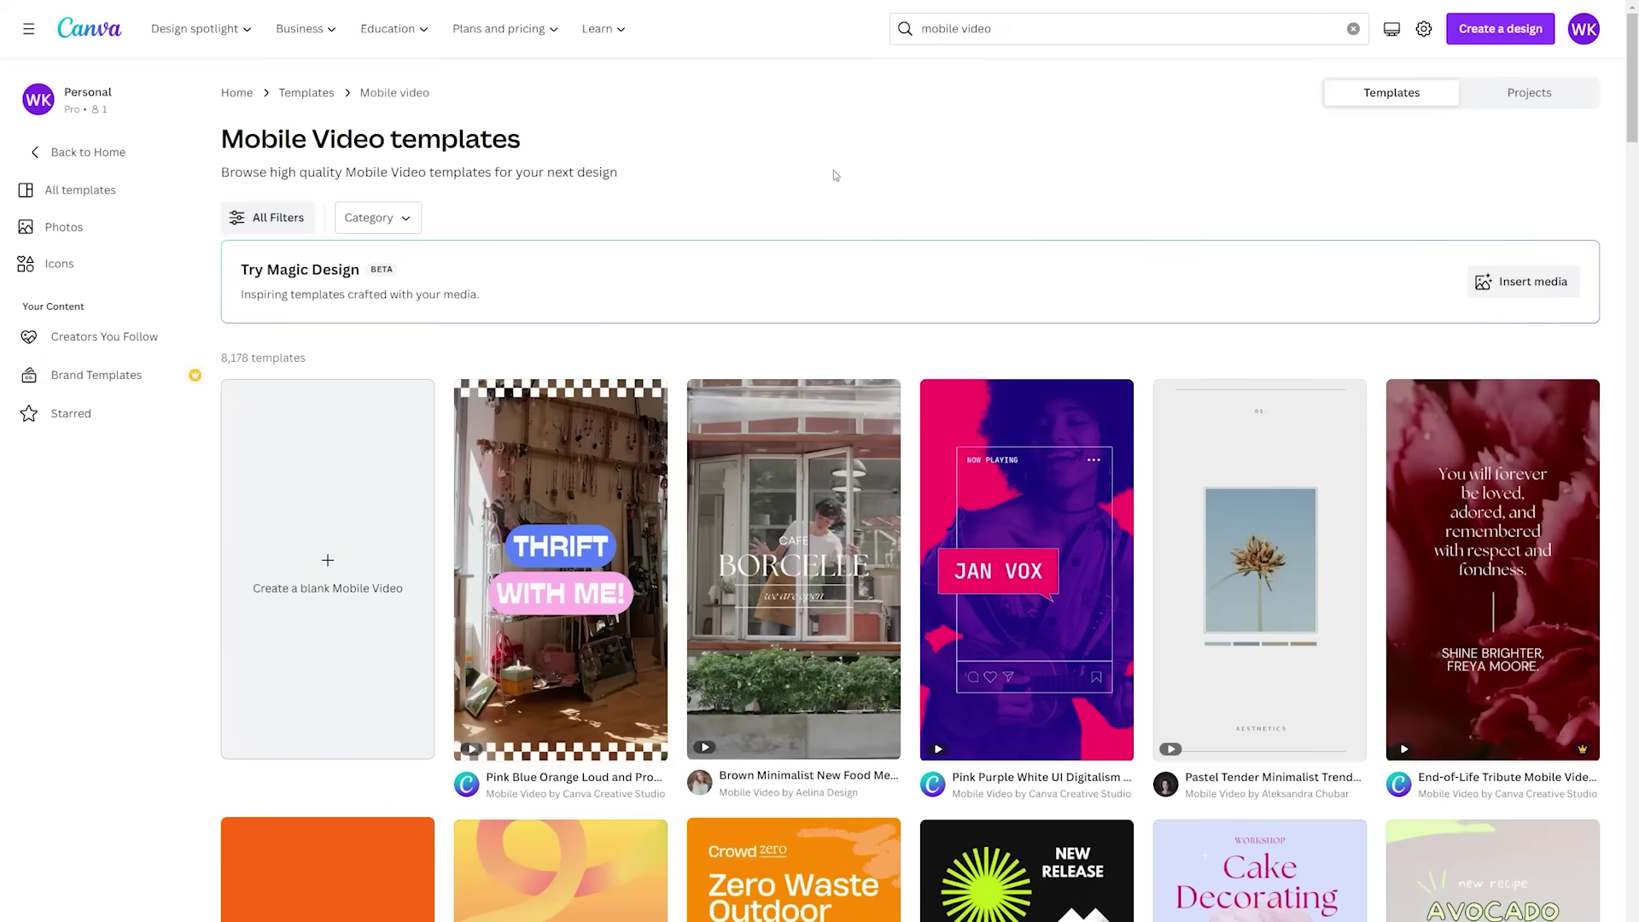
click(772, 488)
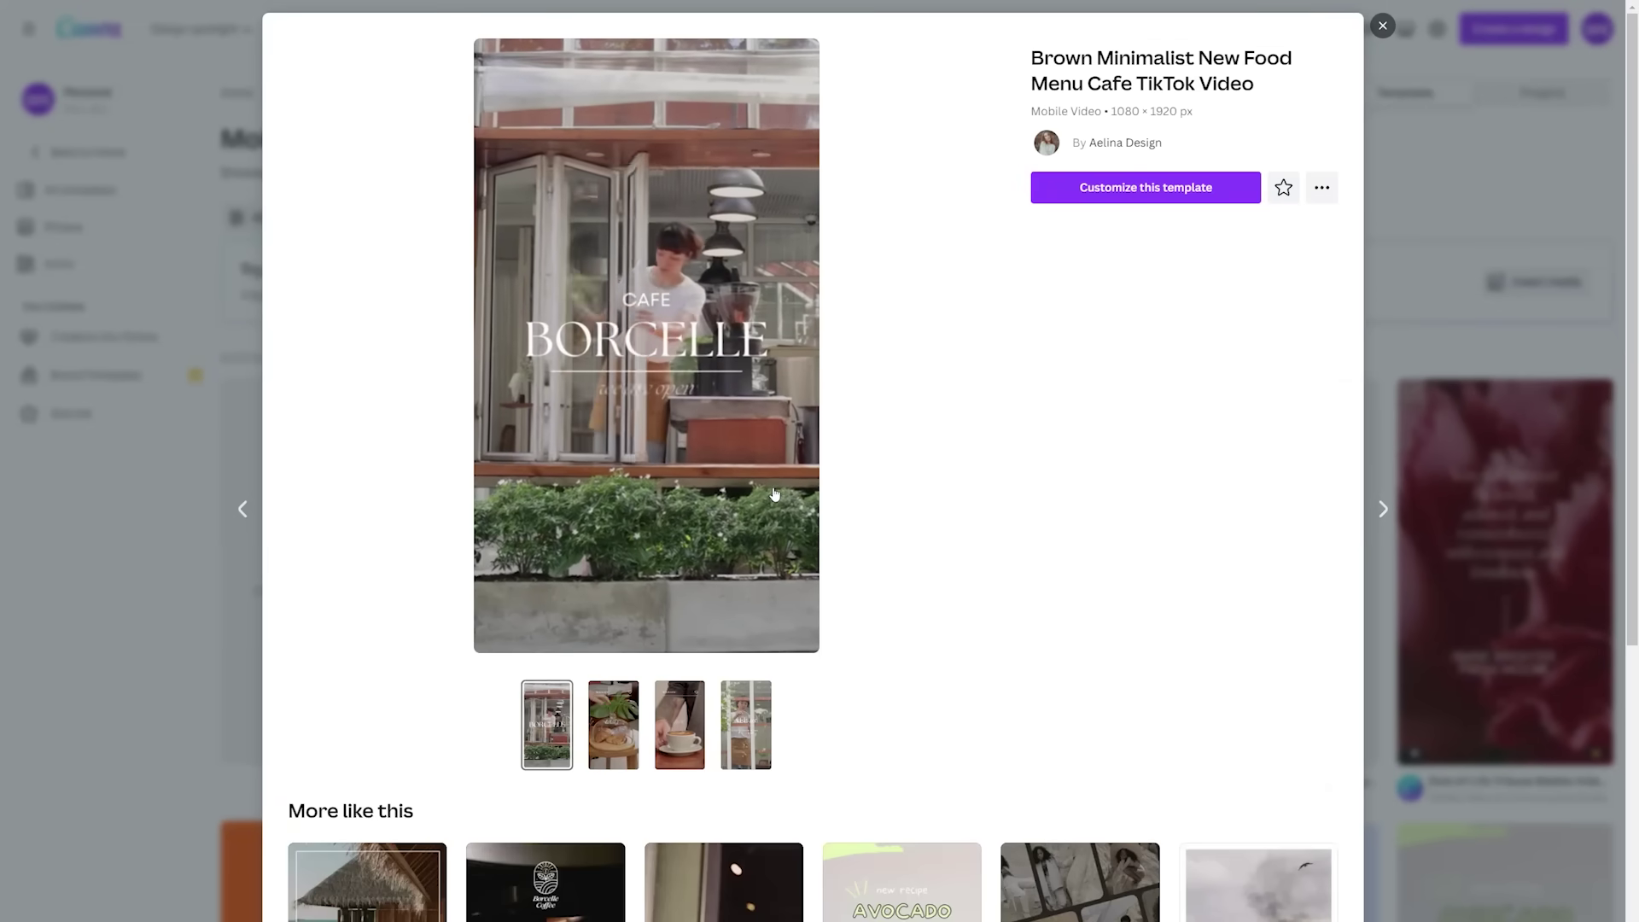
click(1136, 190)
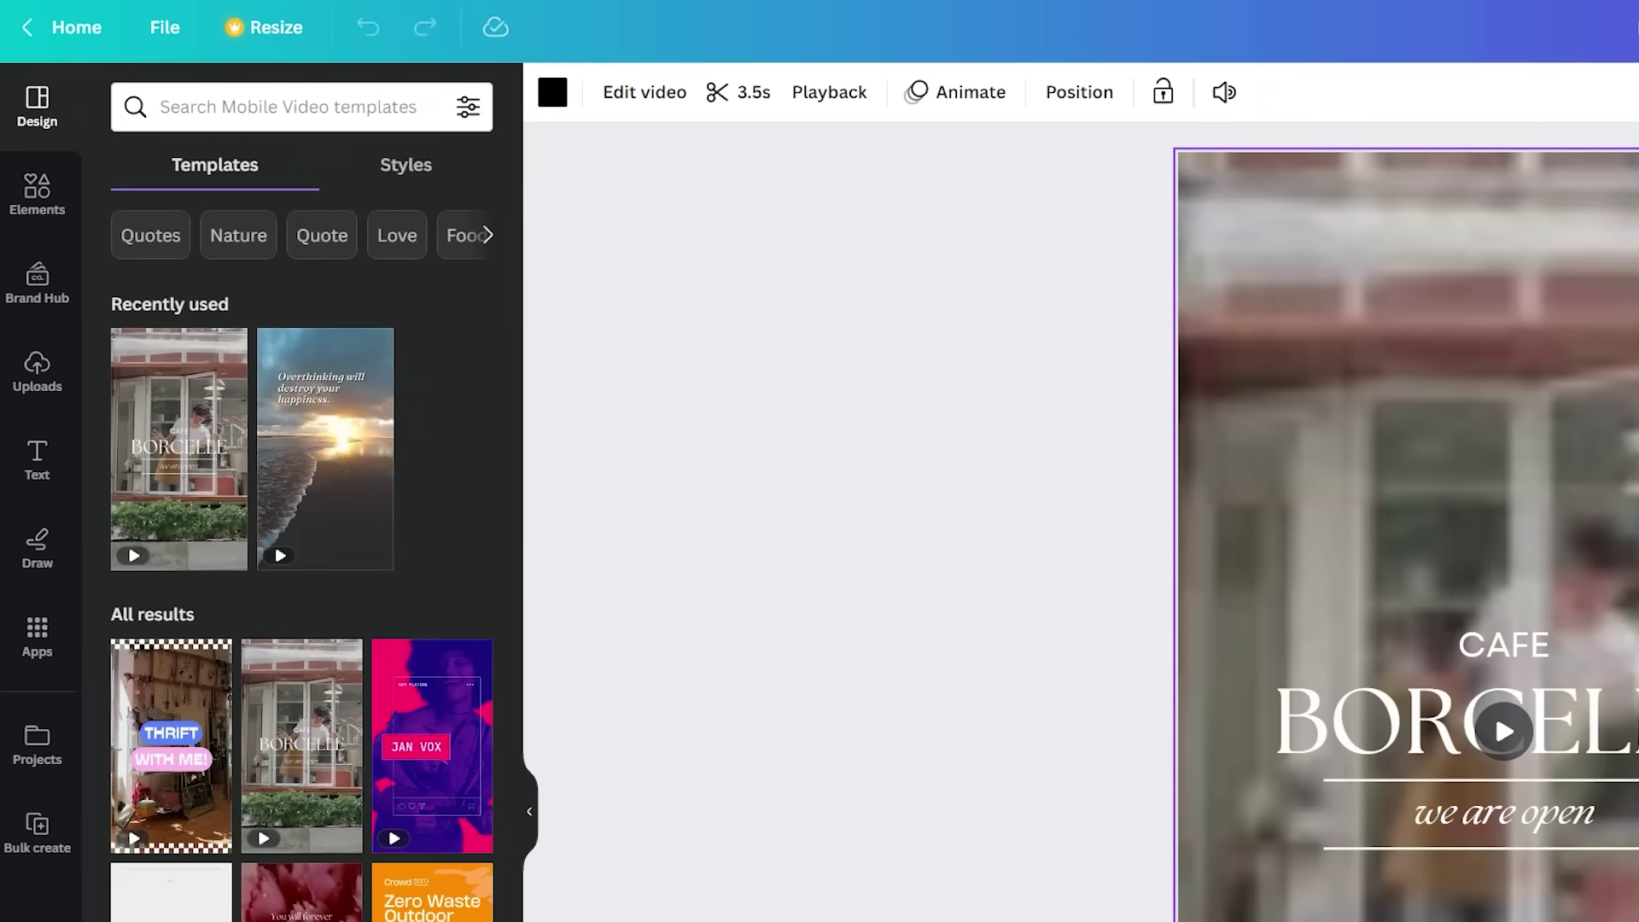
Apply the first beach page of the Motivational Quotes Instagram Reel Video template.
click(234, 103)
text(quotes)
key(Return)
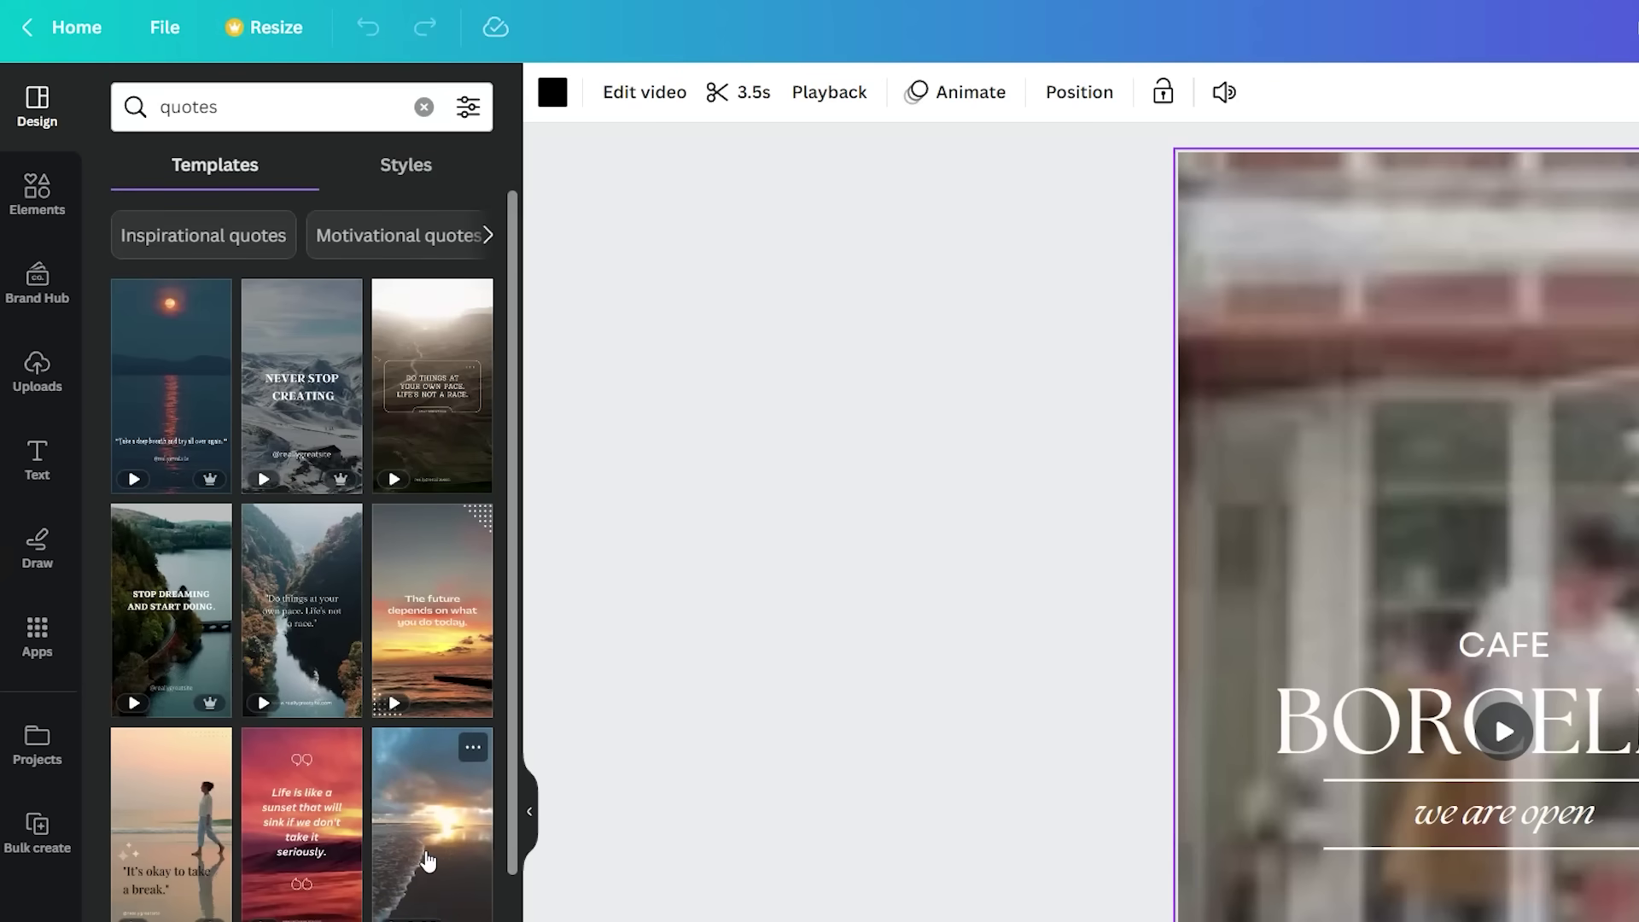
click(422, 858)
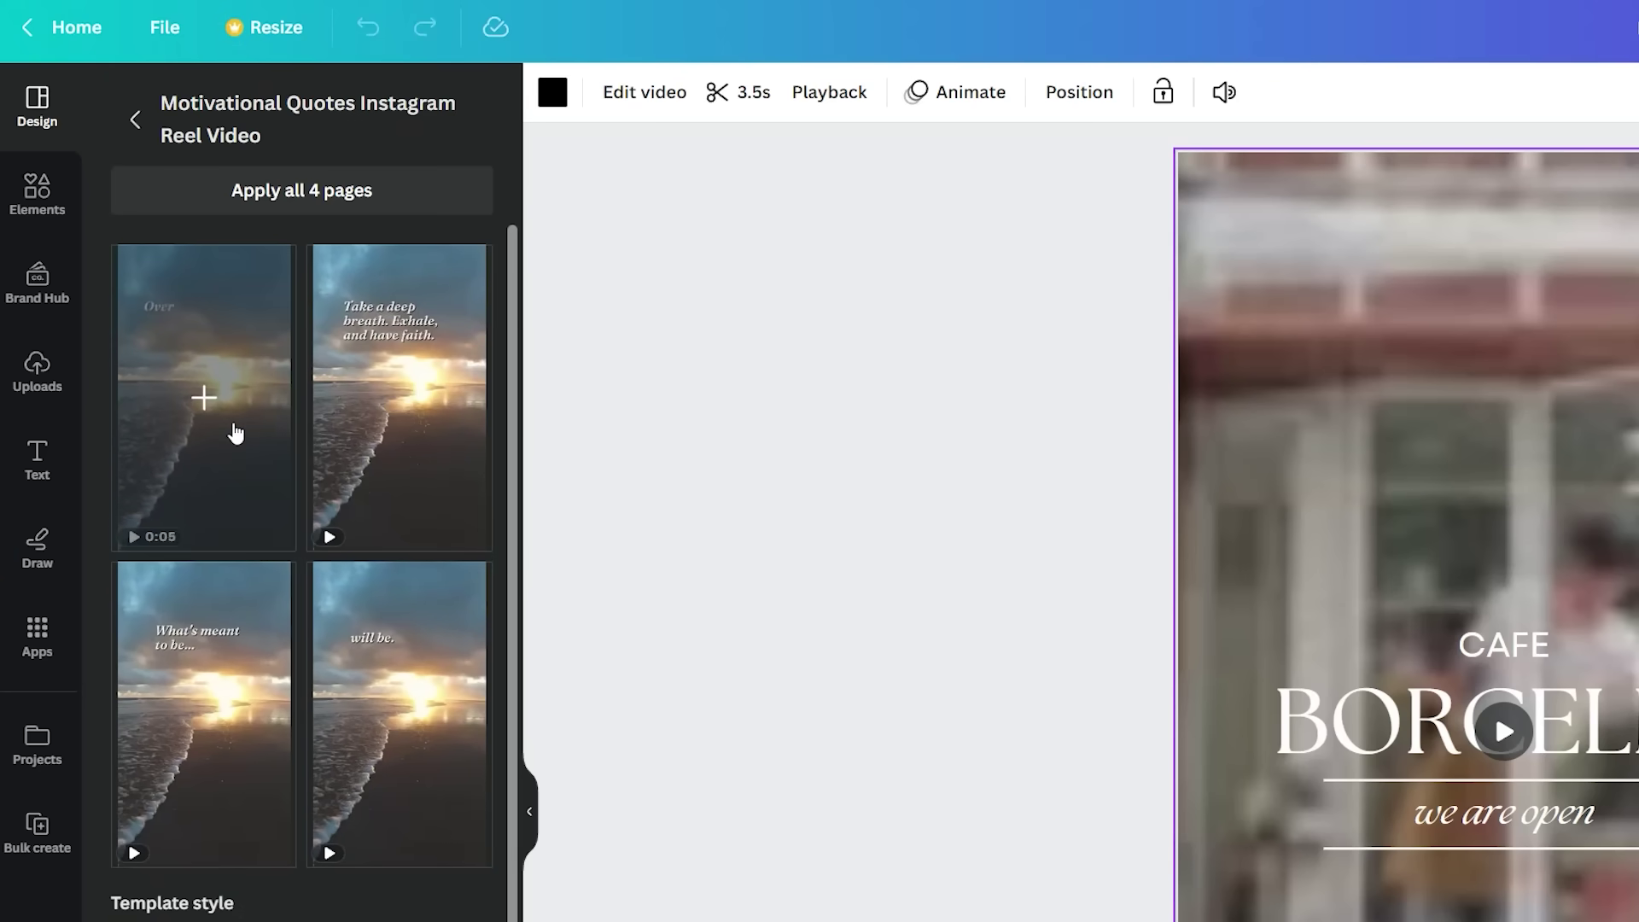
click(234, 432)
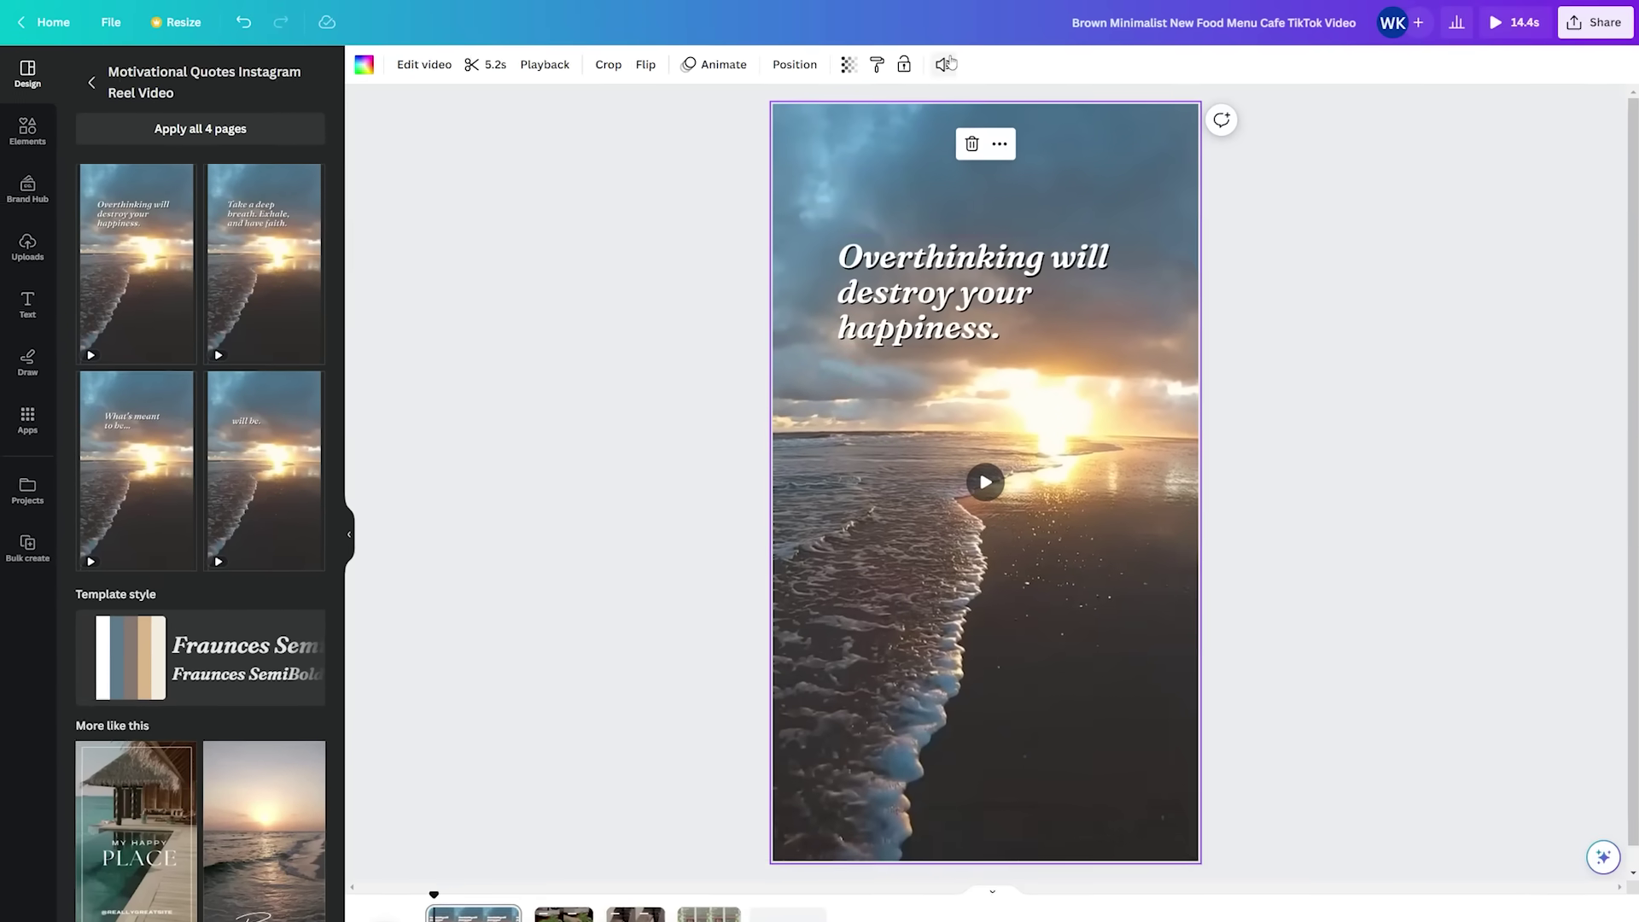
Check the beach video's volume and delete the Overthinking quote text box.
click(944, 64)
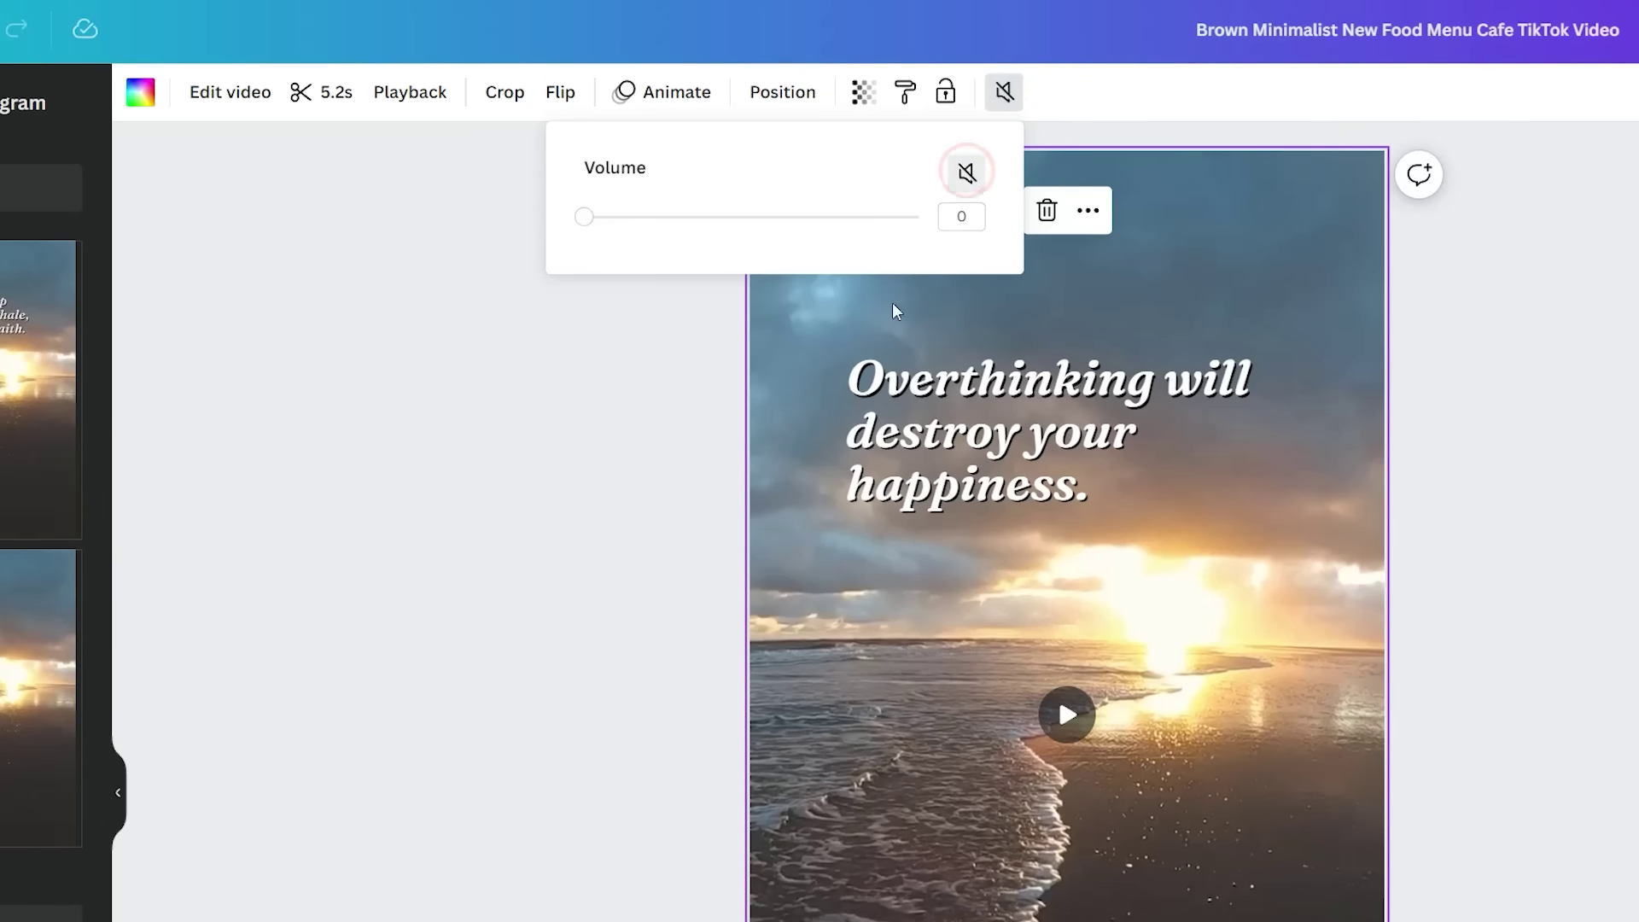
click(673, 637)
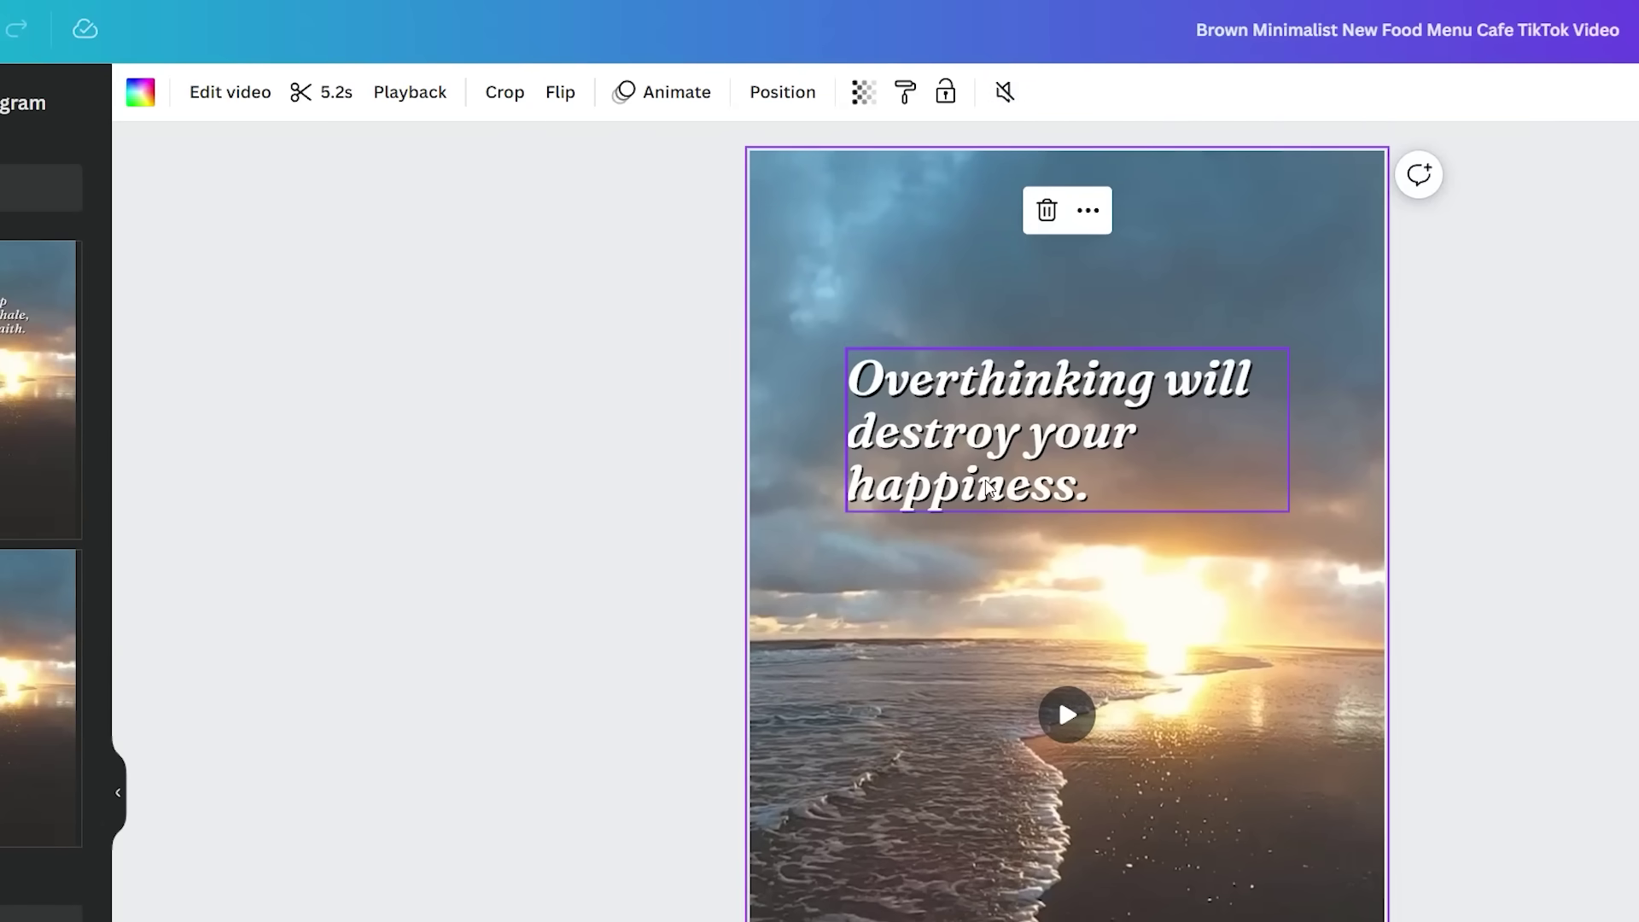
click(987, 469)
click(1065, 288)
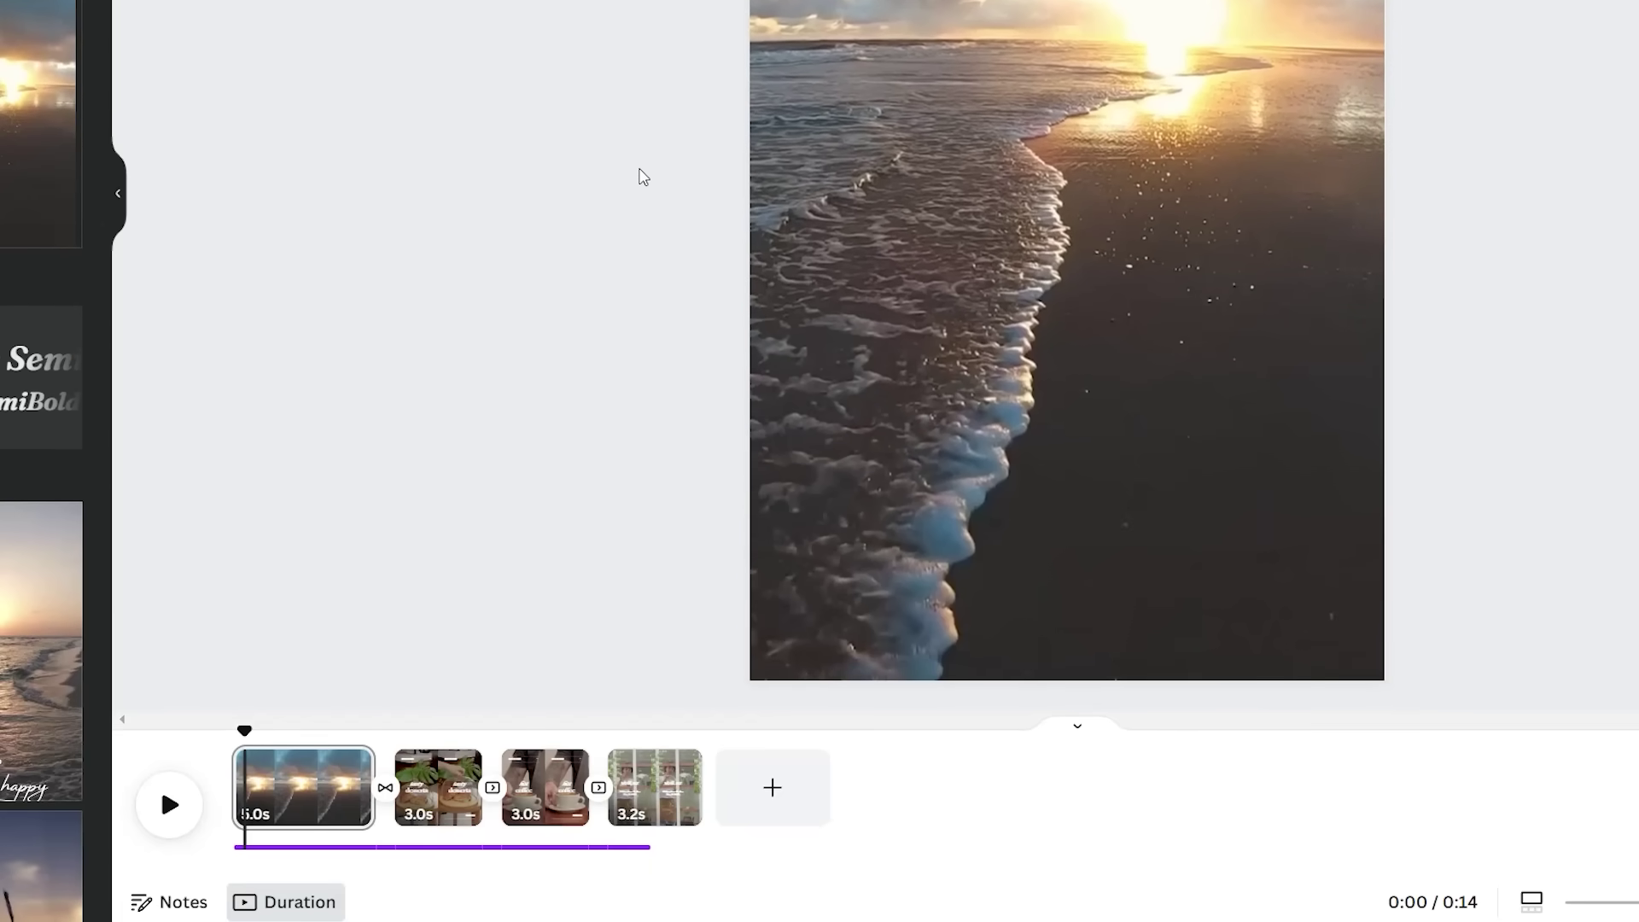
Delete the visit us, hot coffee and tasty desserts pages, and extend the beach clip to 15.4s.
click(674, 814)
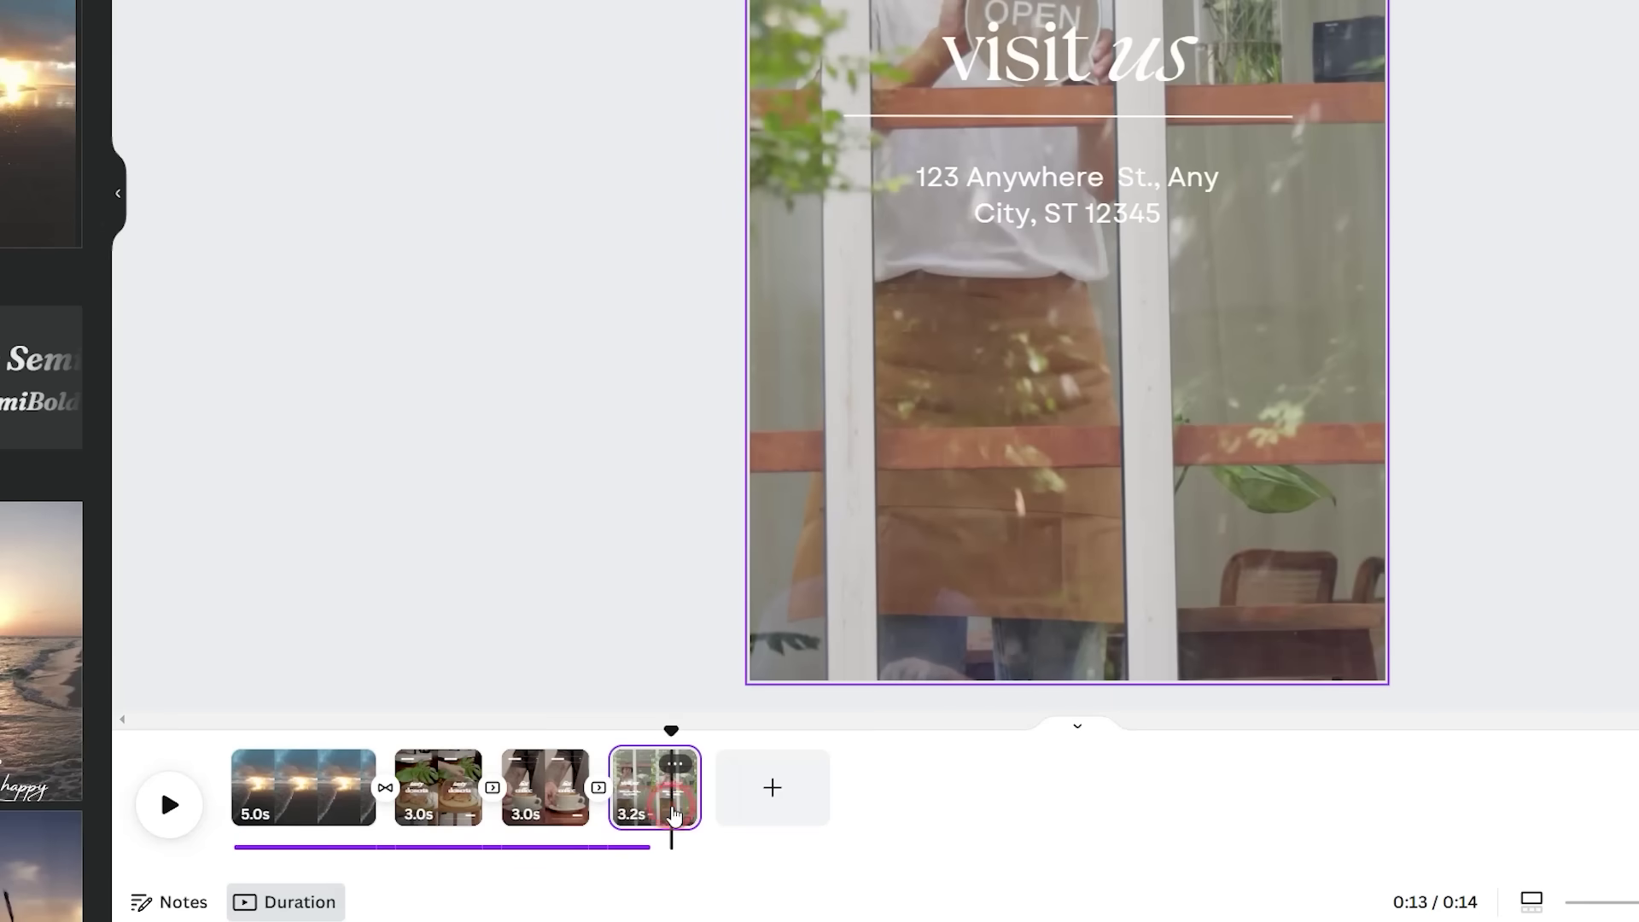
right_click(674, 815)
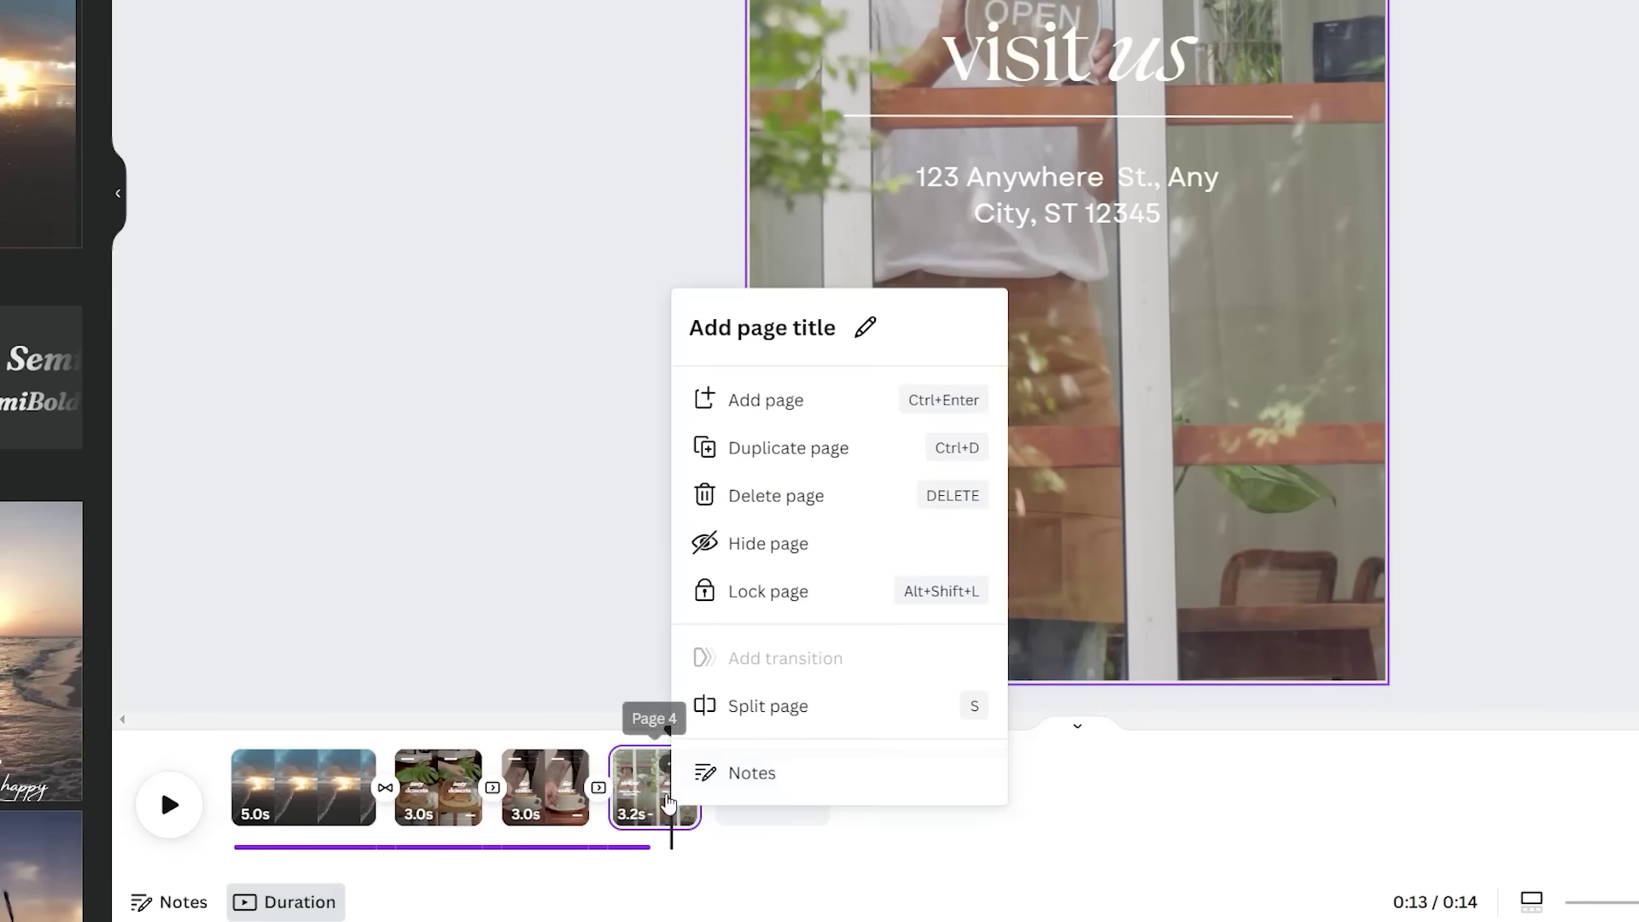
click(743, 495)
right_click(552, 800)
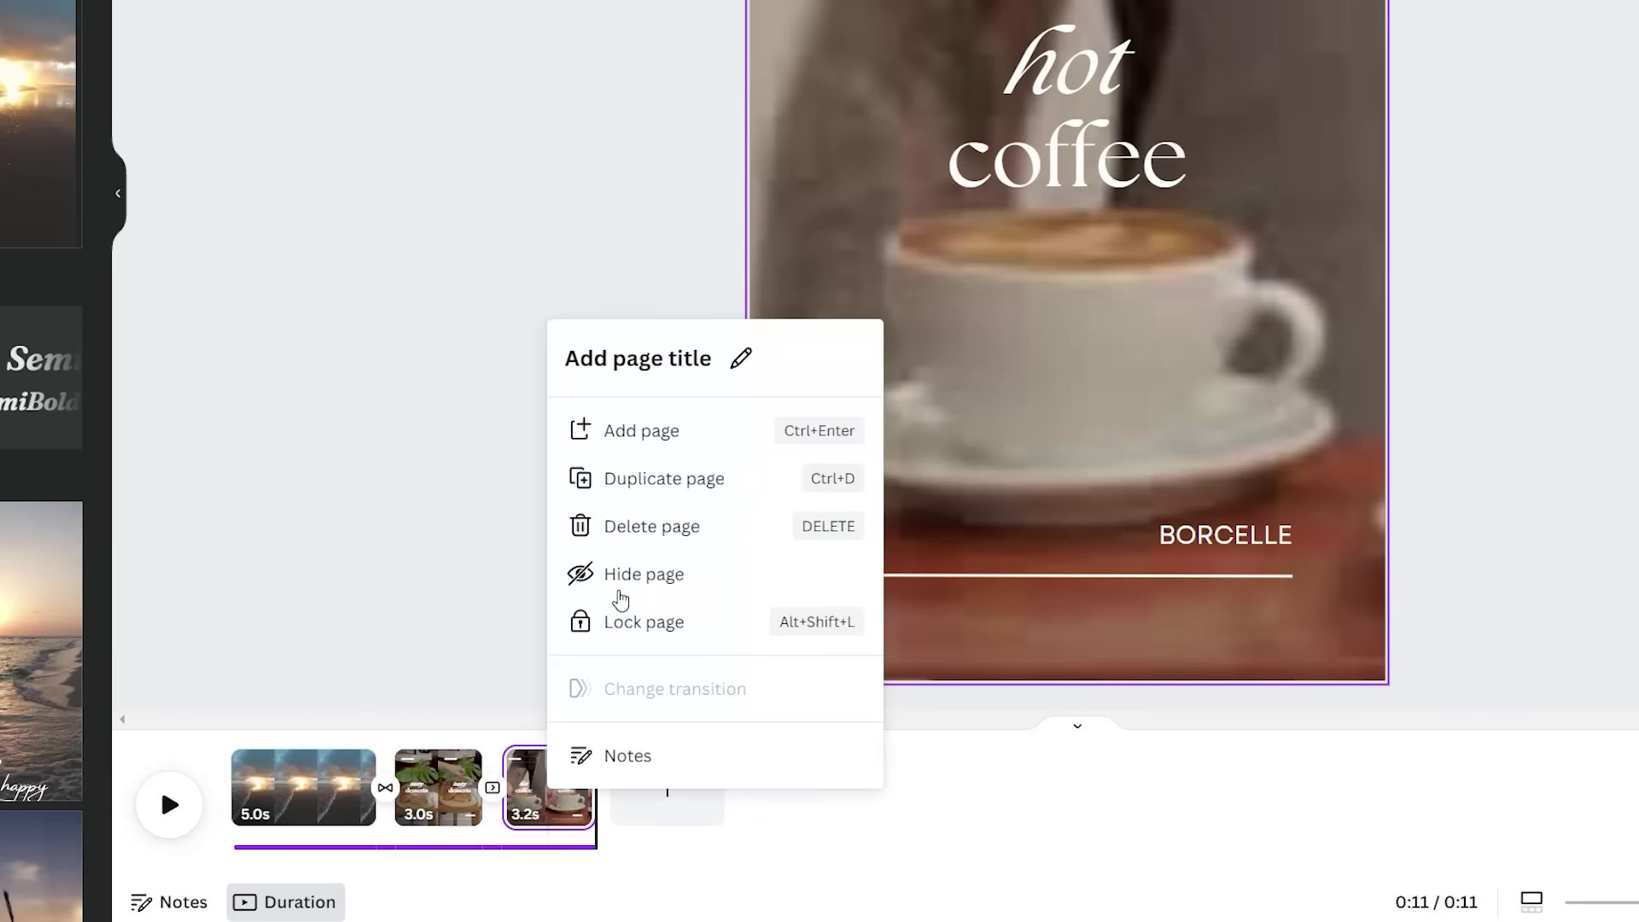
click(646, 535)
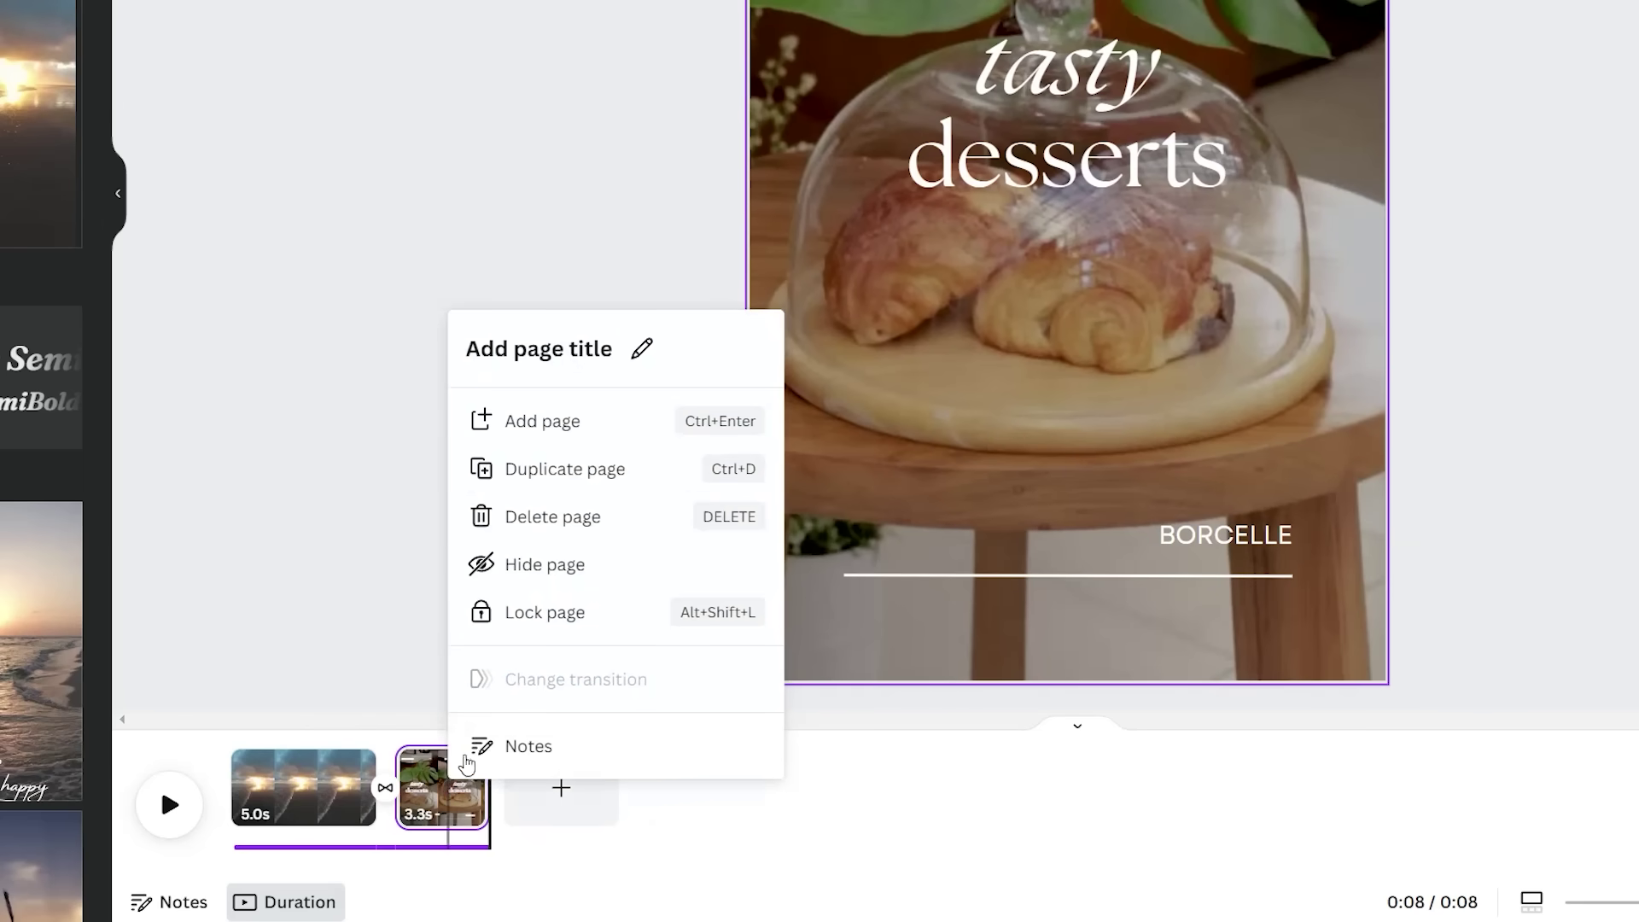
click(554, 516)
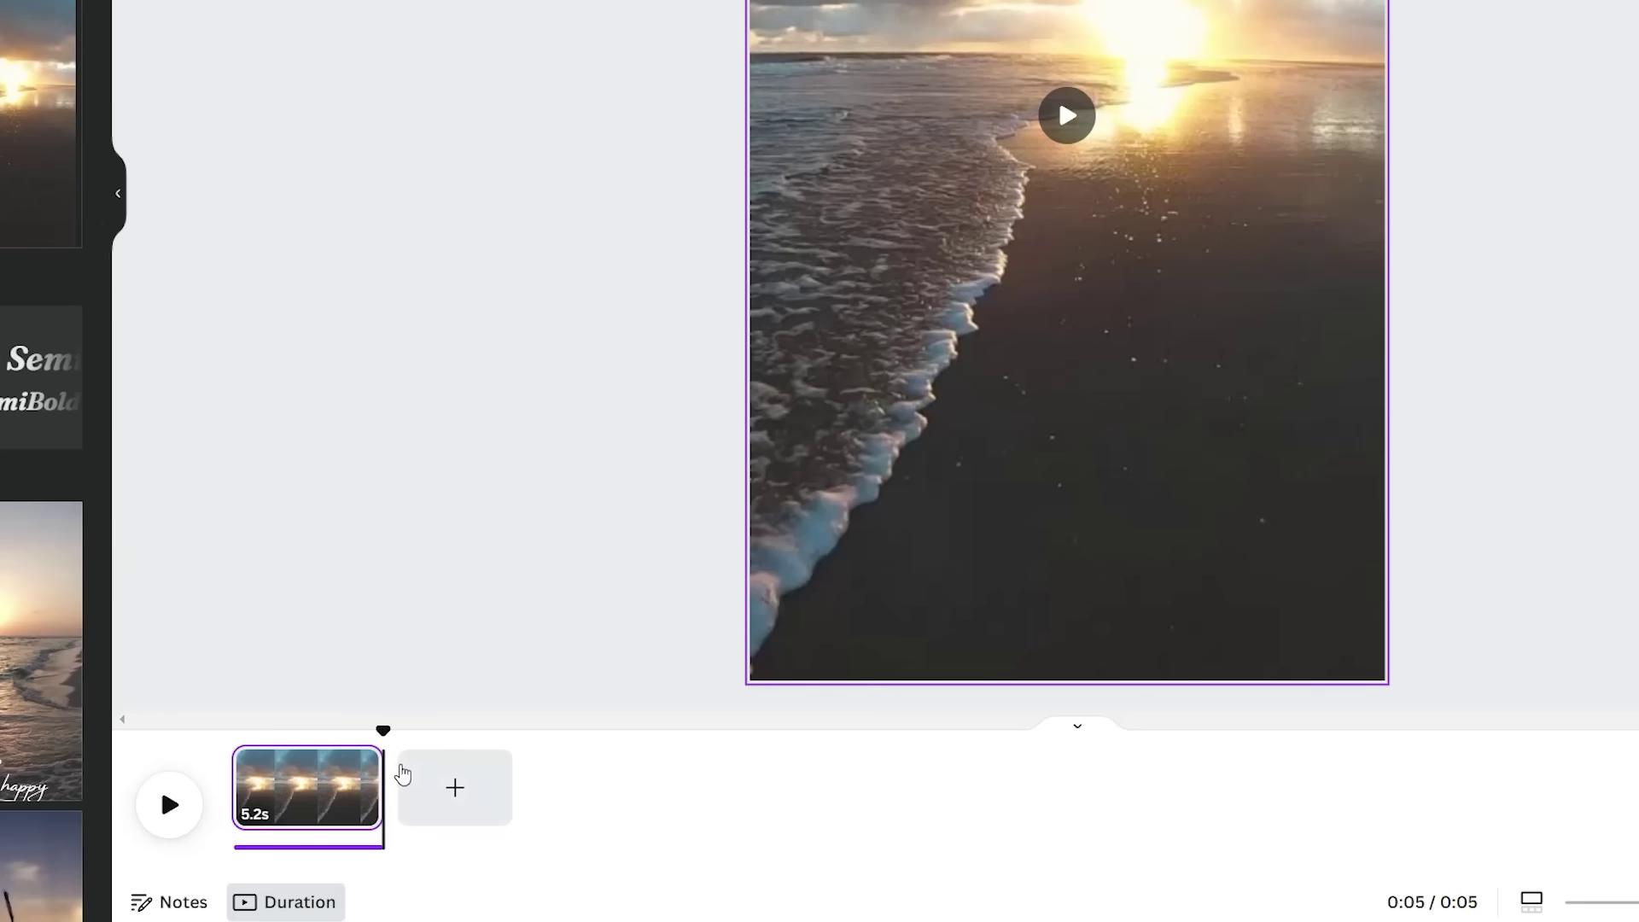
mouse_move(380, 788)
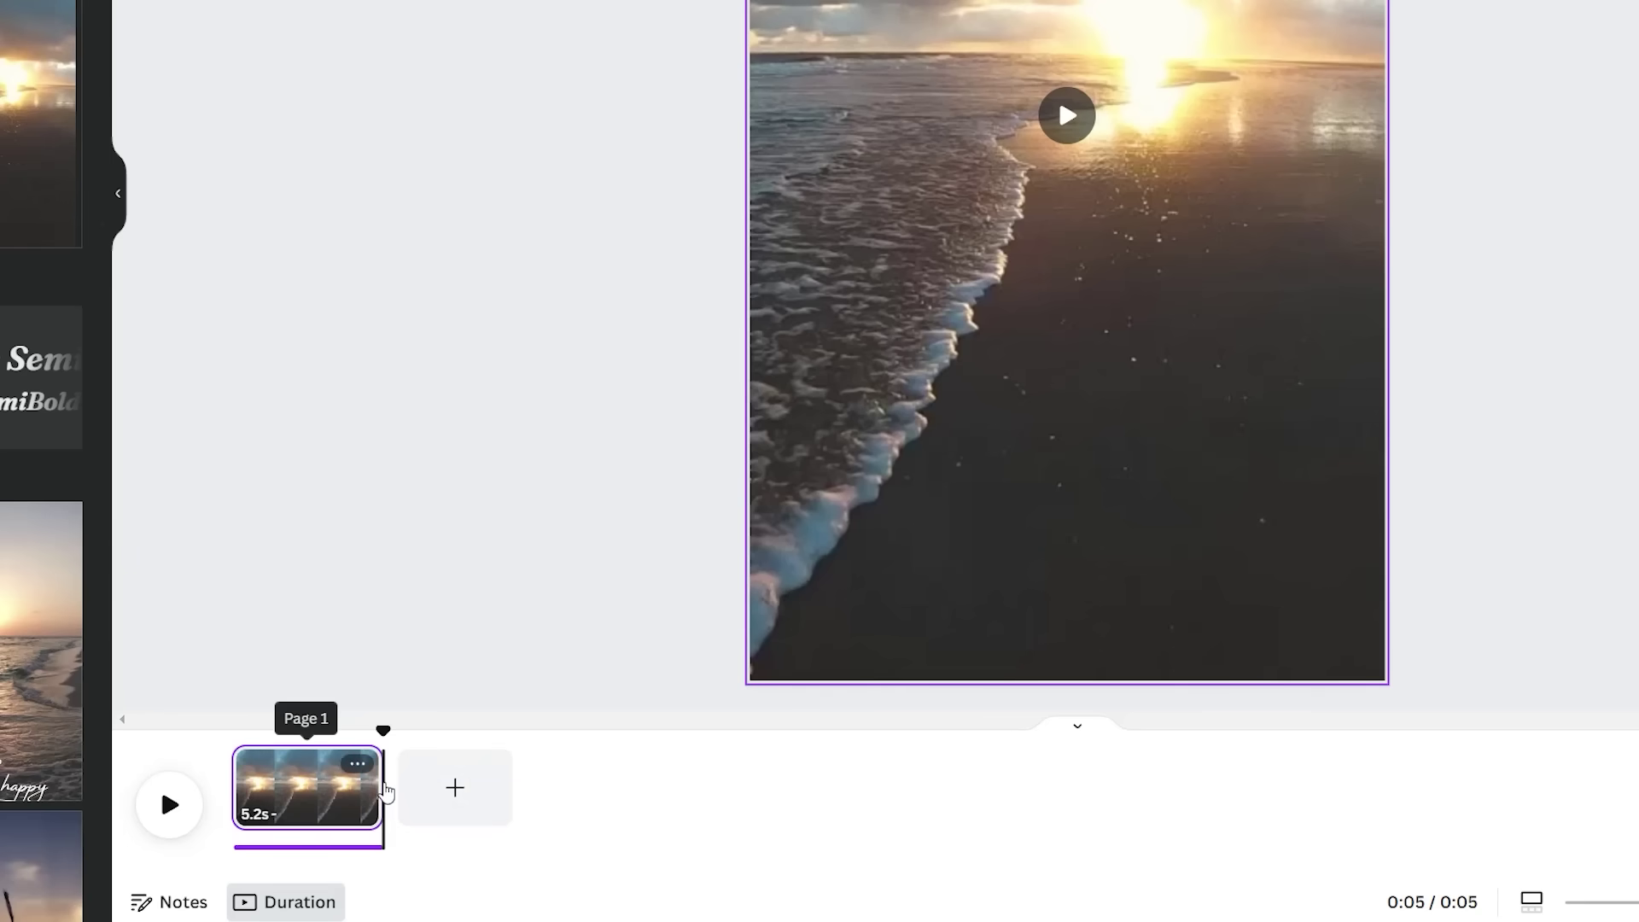
mouse_move(376, 782)
mouse_down()
mouse_move(669, 782)
mouse_move(501, 730)
mouse_move(231, 731)
mouse_up()
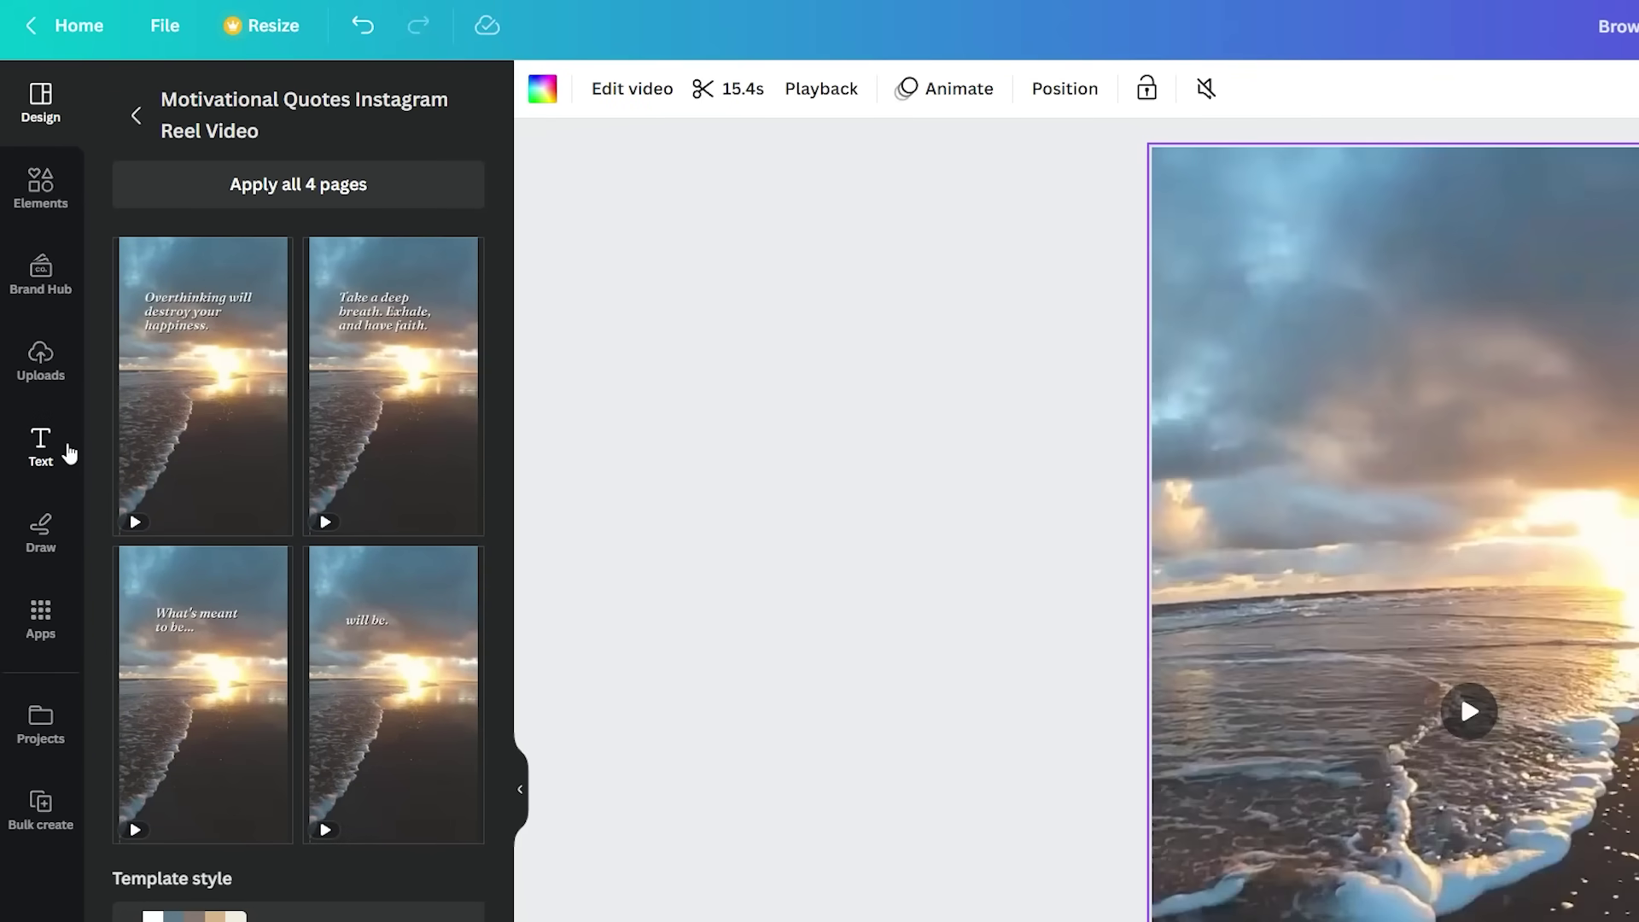
Add a yellow Archivo Black #FunFact text box and move it near the top.
click(41, 446)
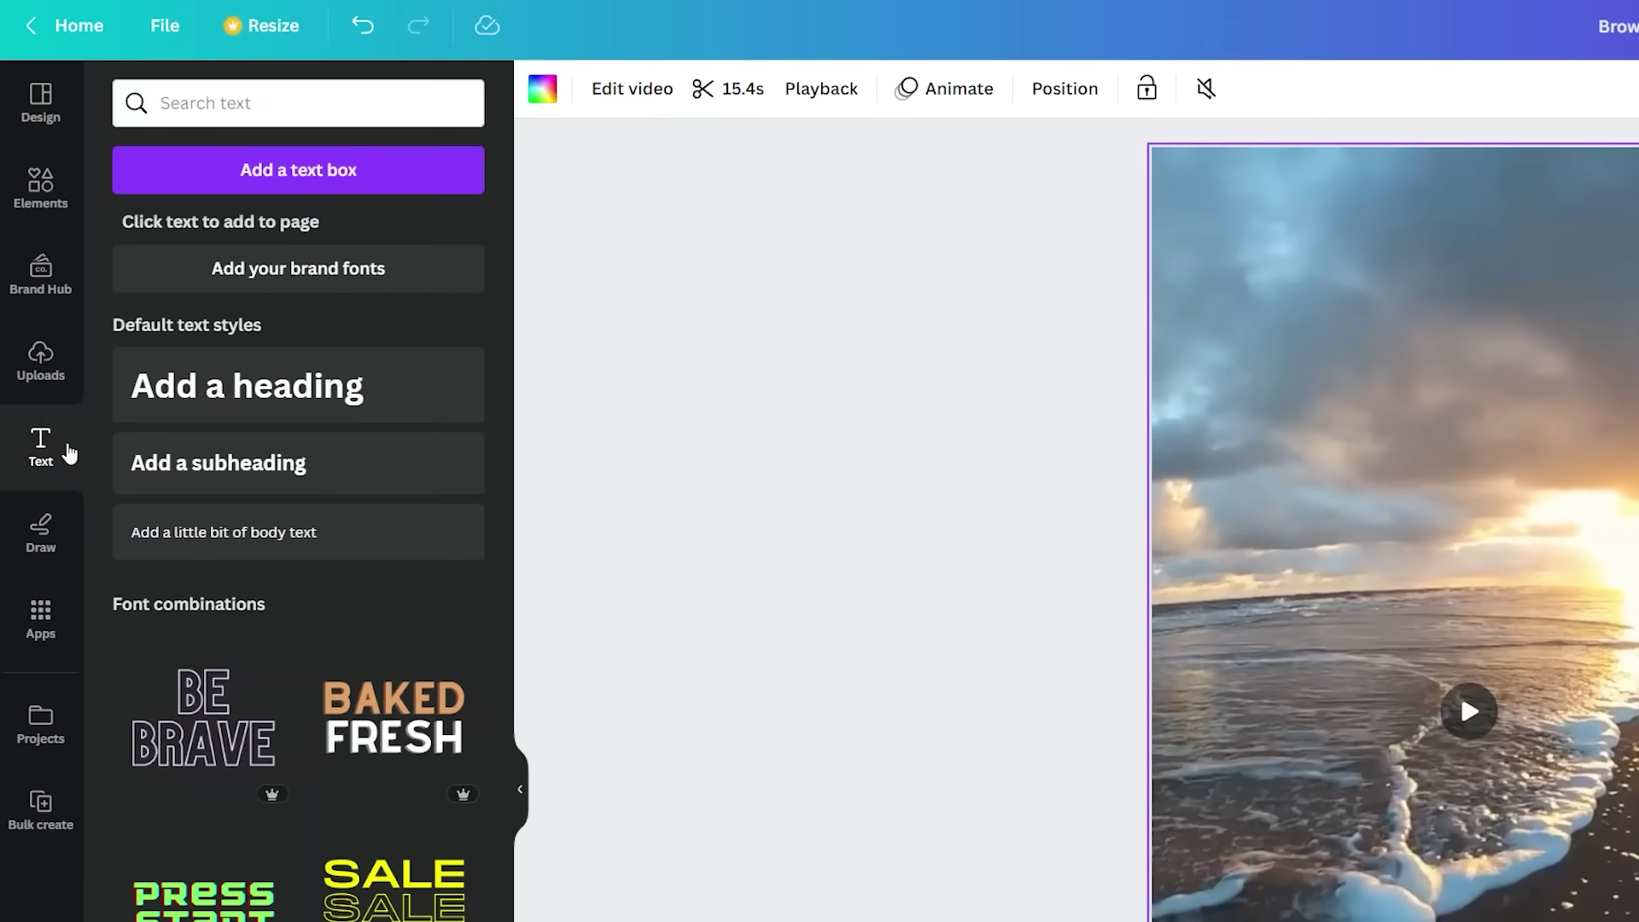
click(341, 179)
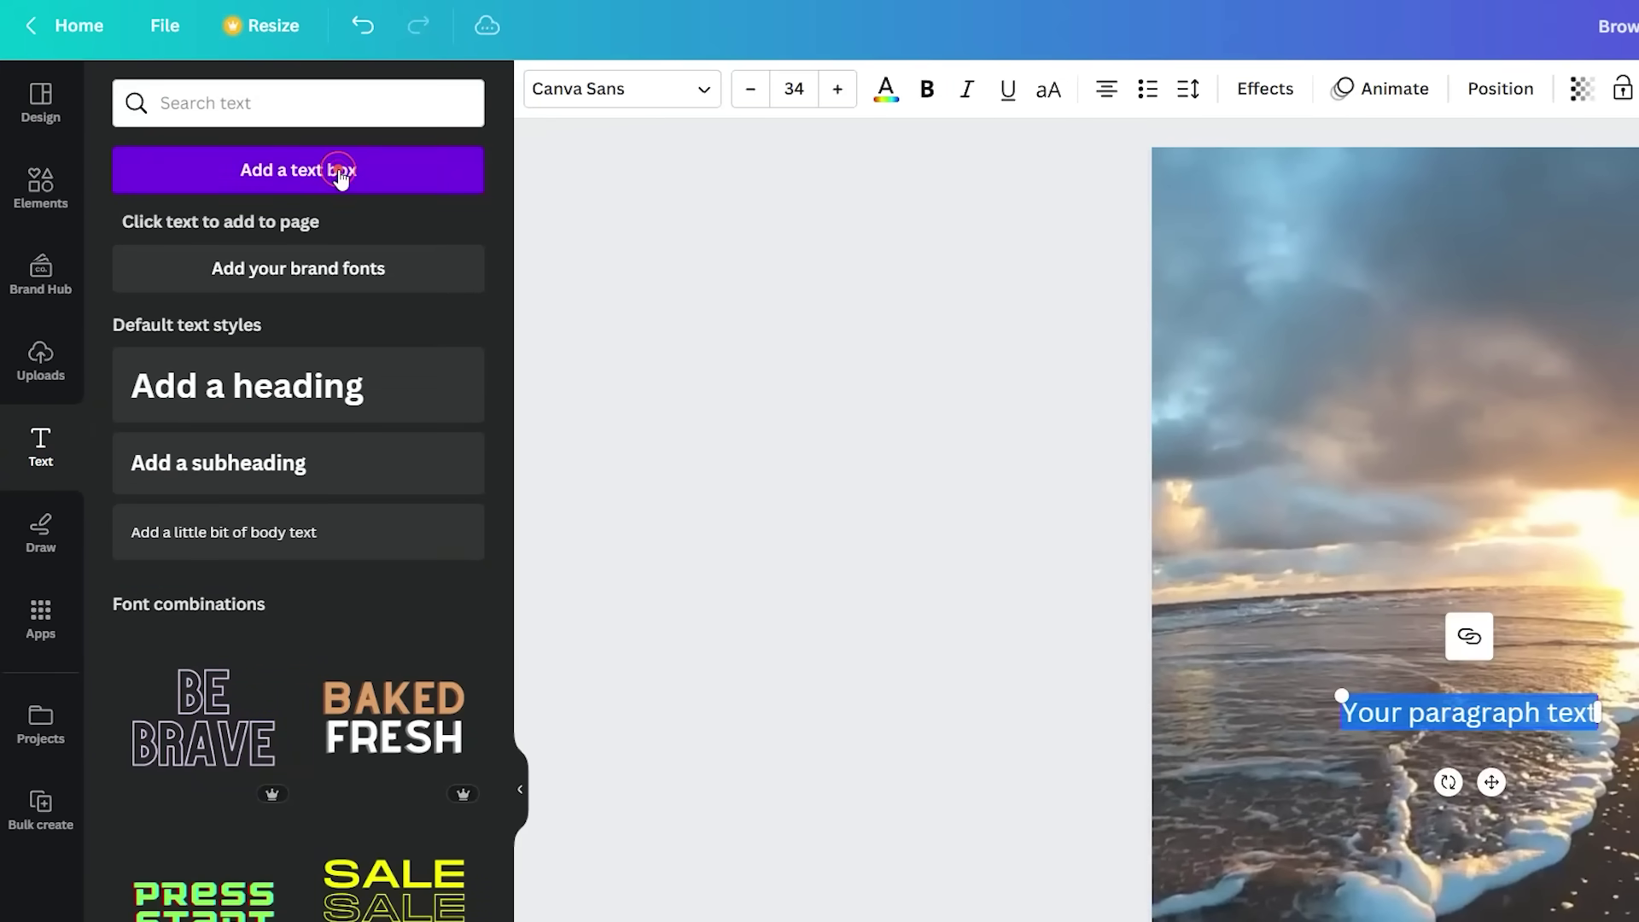
text(#Fur)
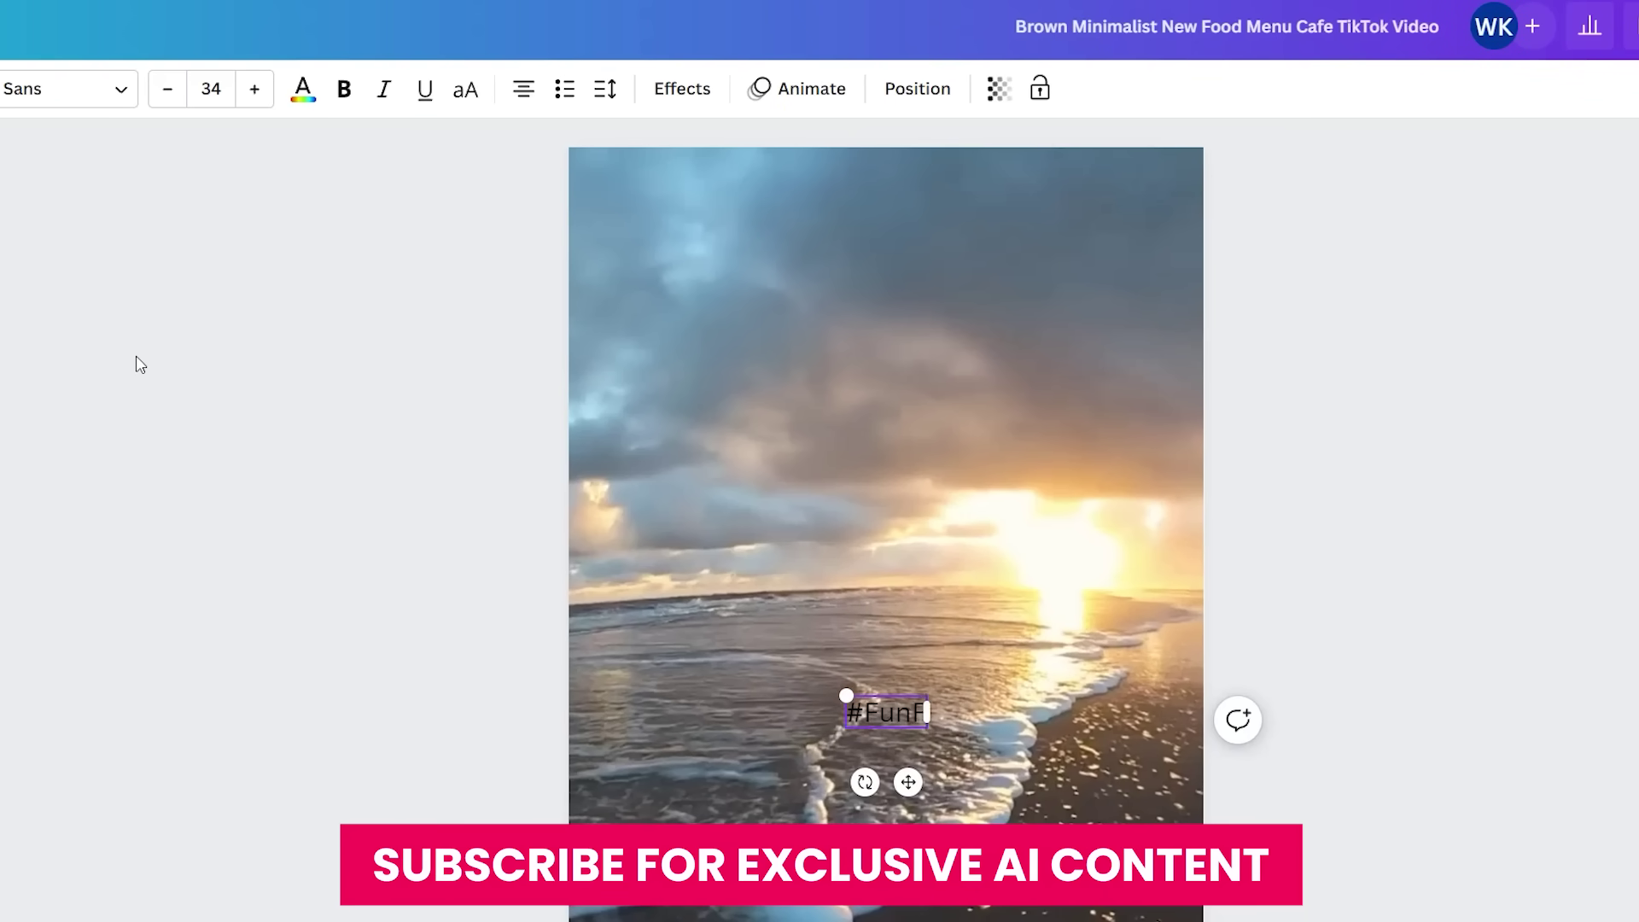
text(Fact)
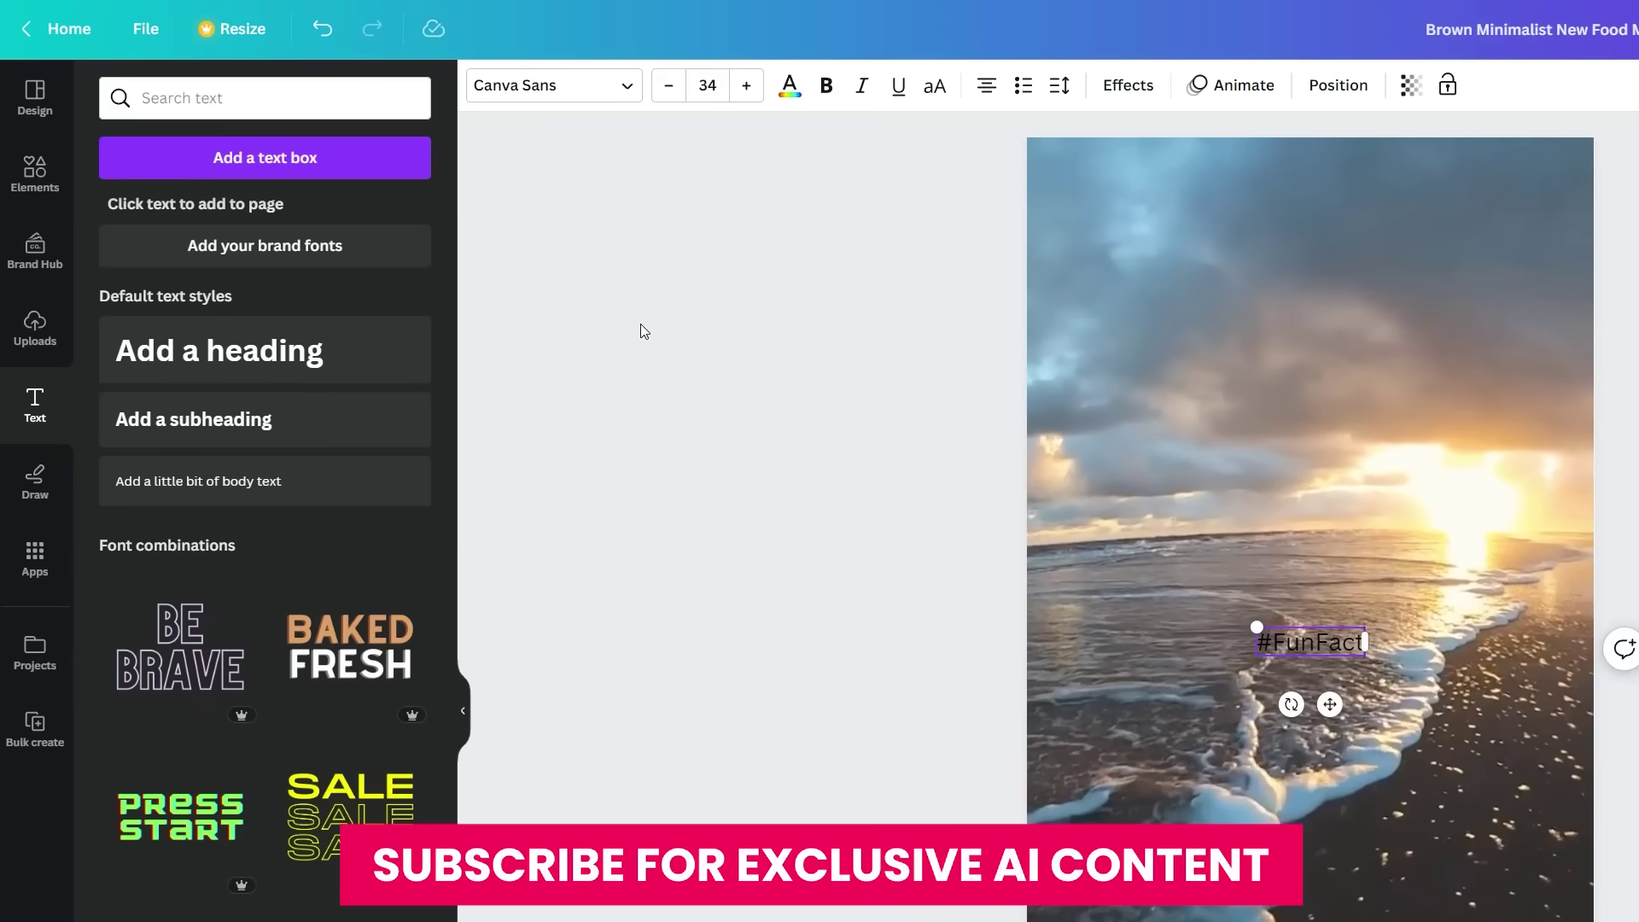
click(552, 85)
click(219, 789)
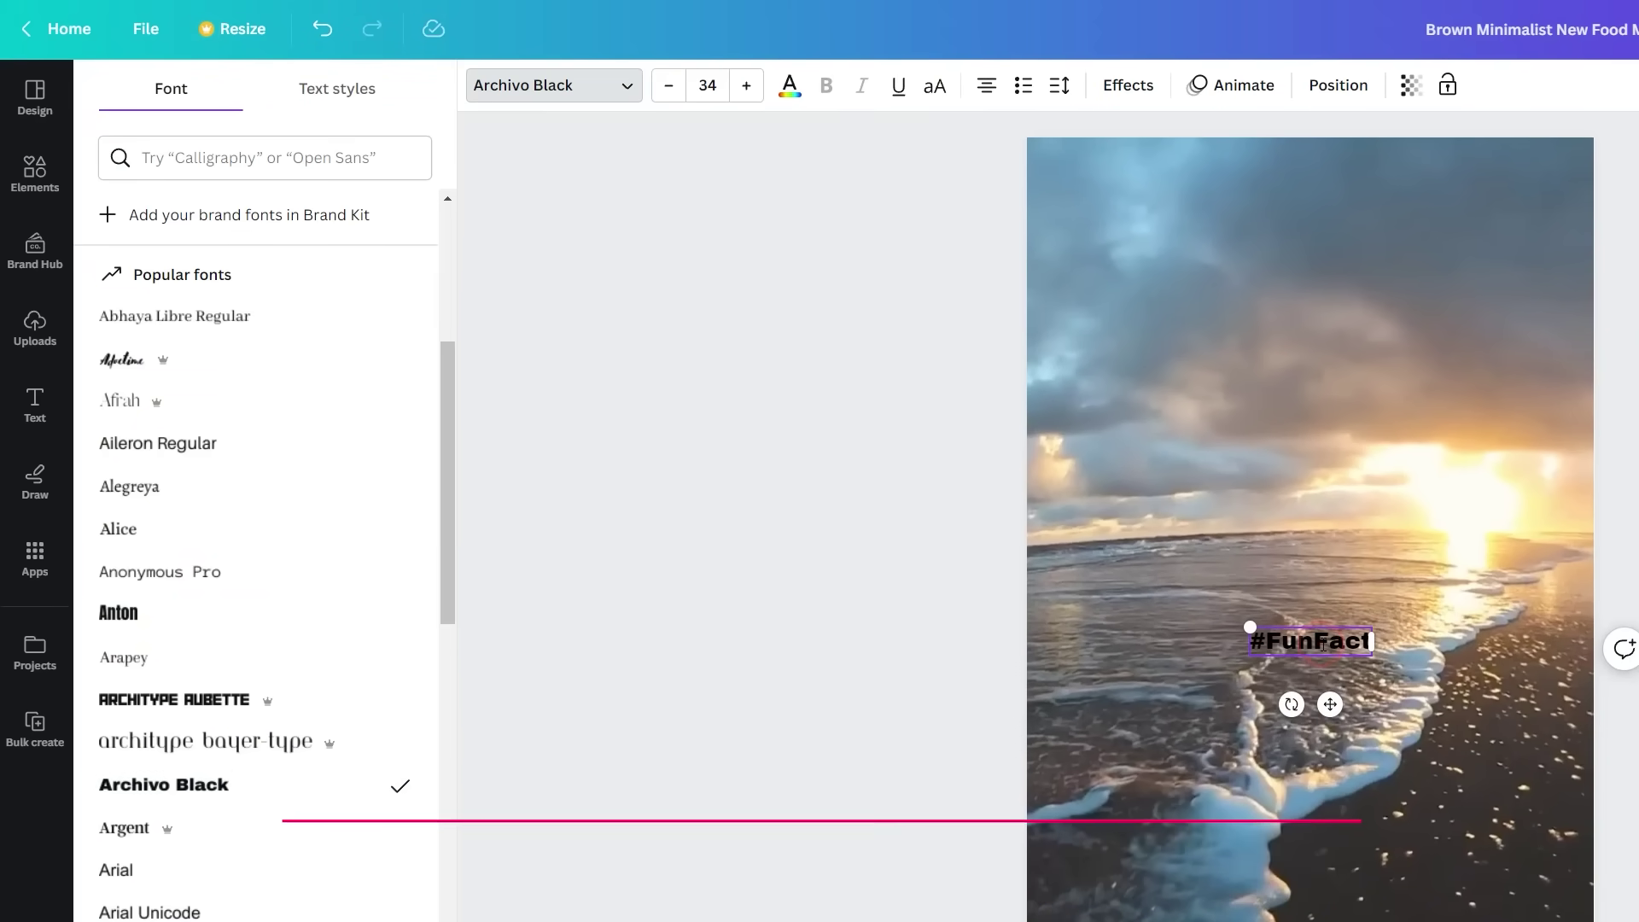
click(786, 92)
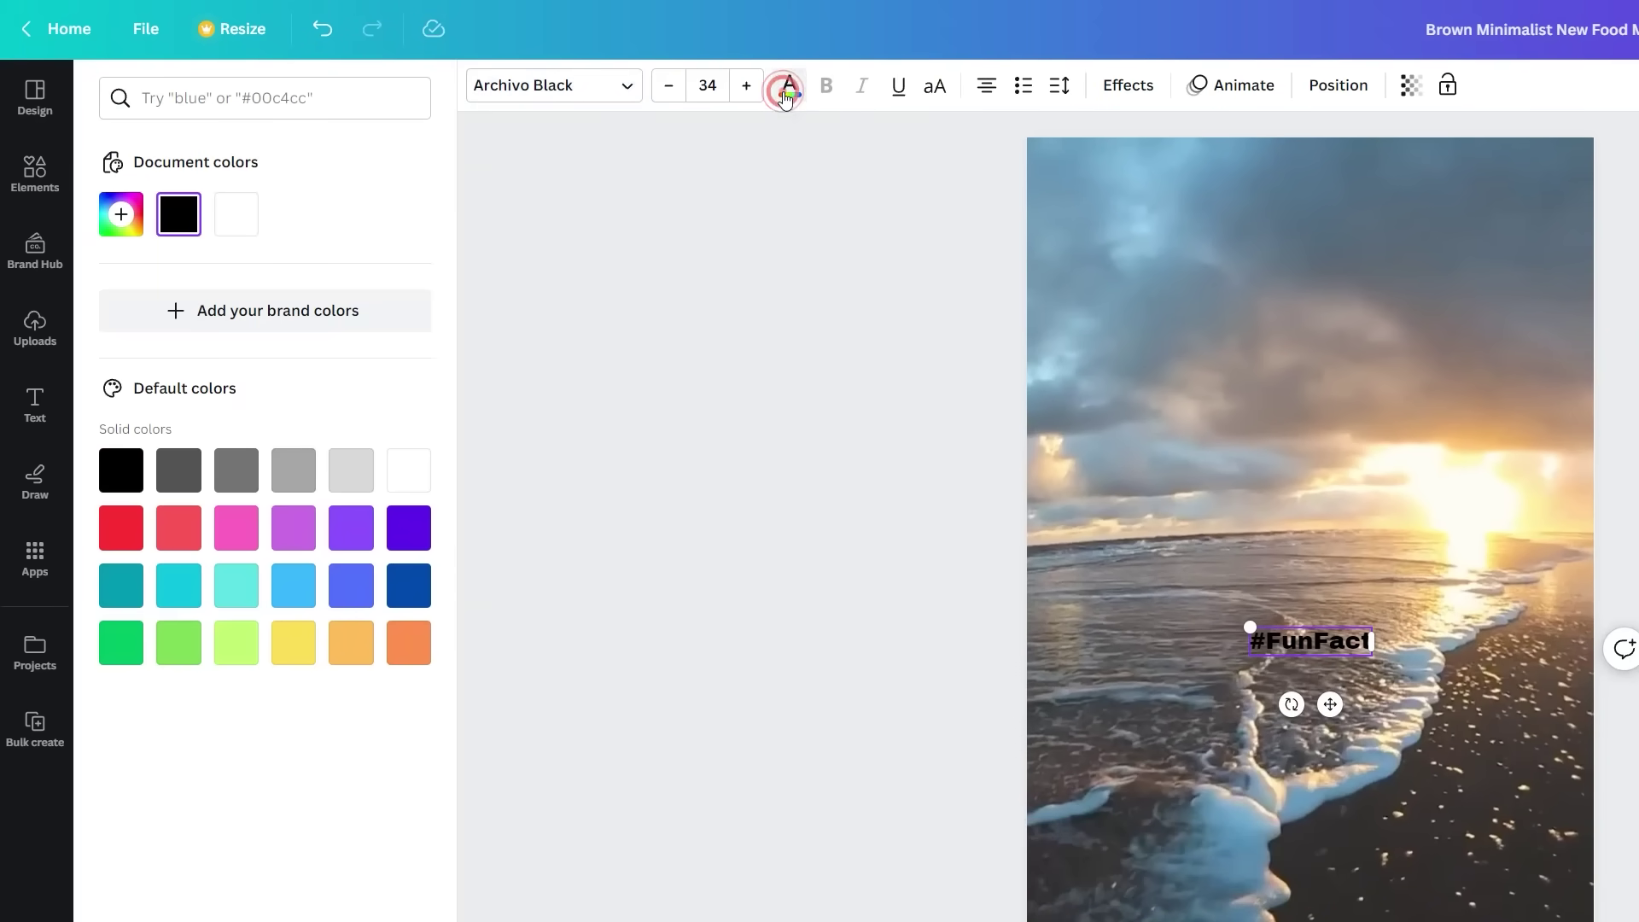
click(294, 643)
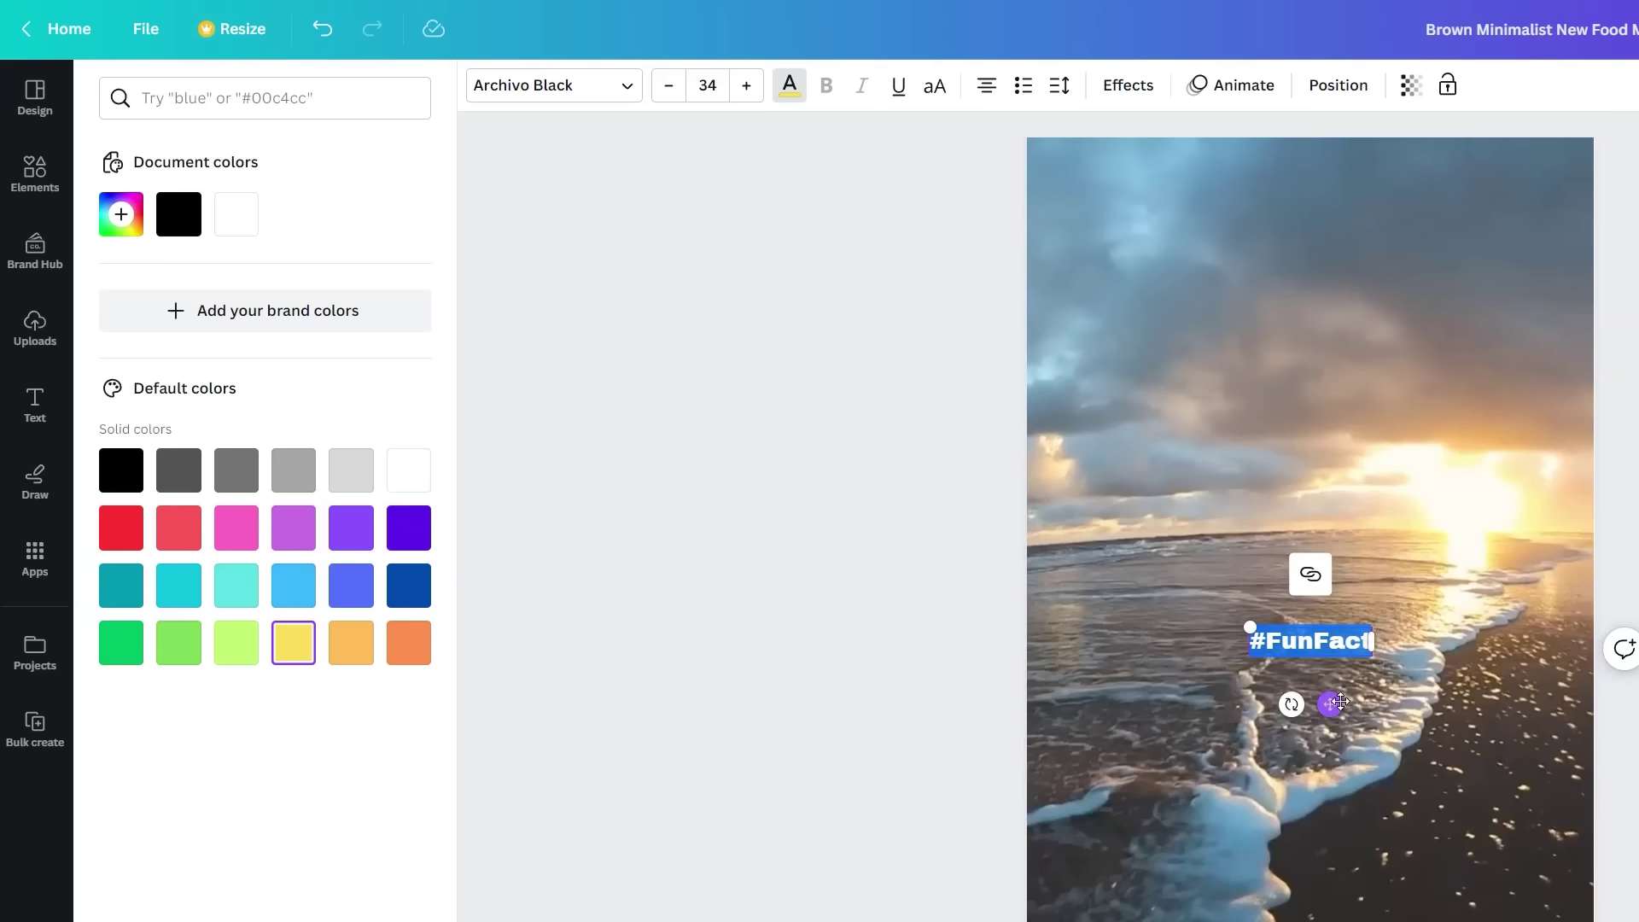
click(1381, 706)
drag(1279, 645, 1279, 323)
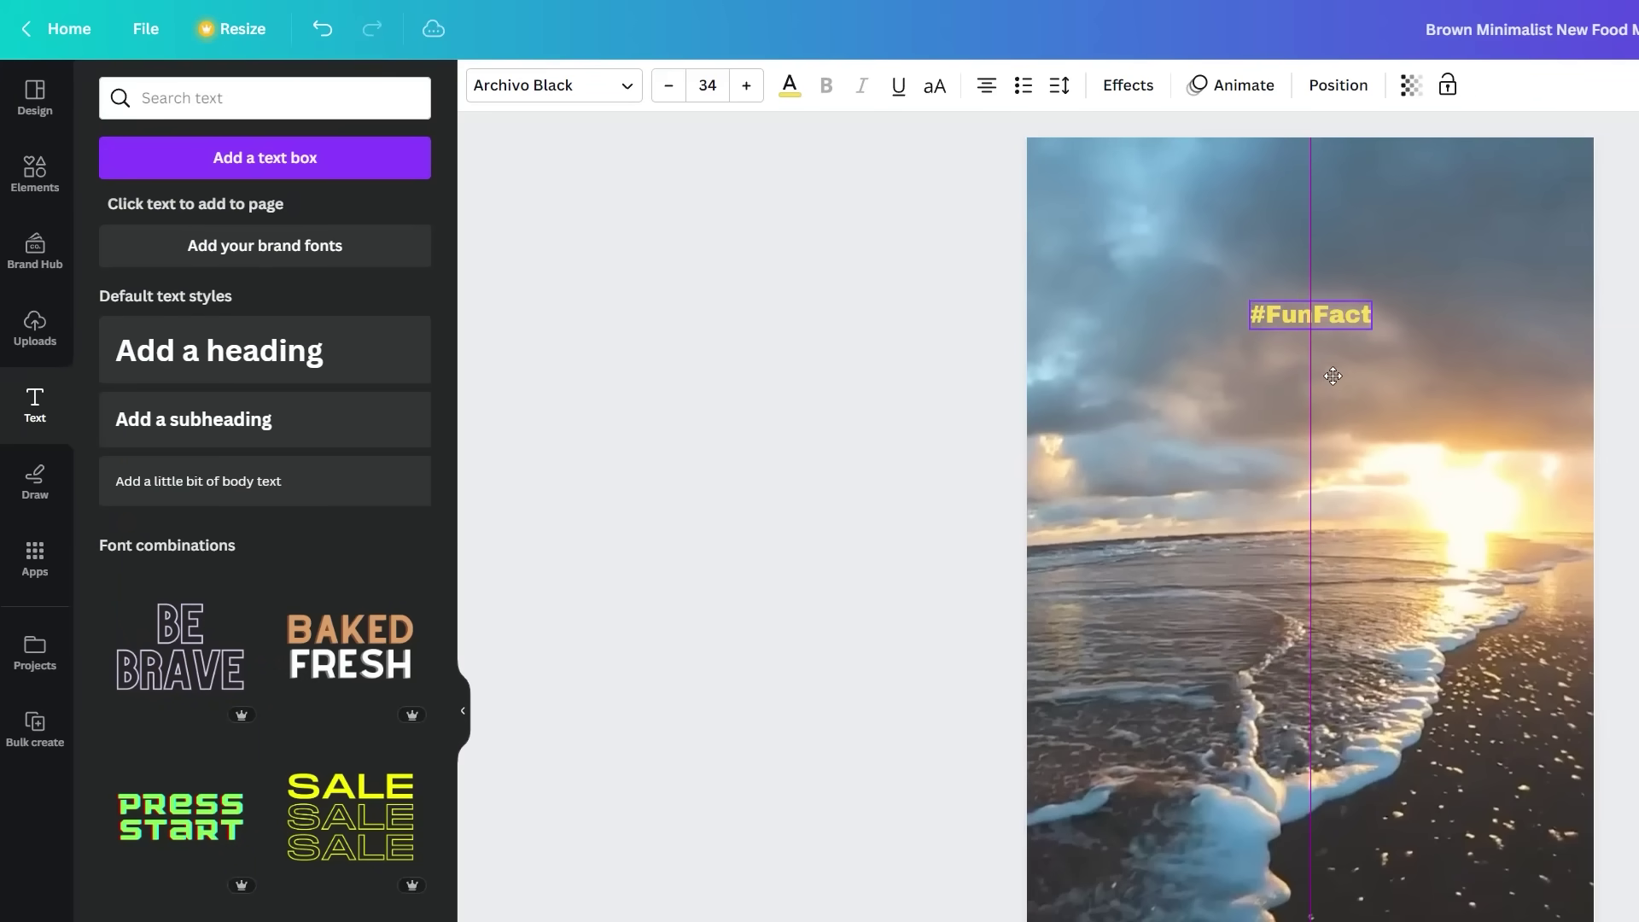
Try Neon and Glitch, then give the caption a black Background effect with more roundness.
click(1132, 88)
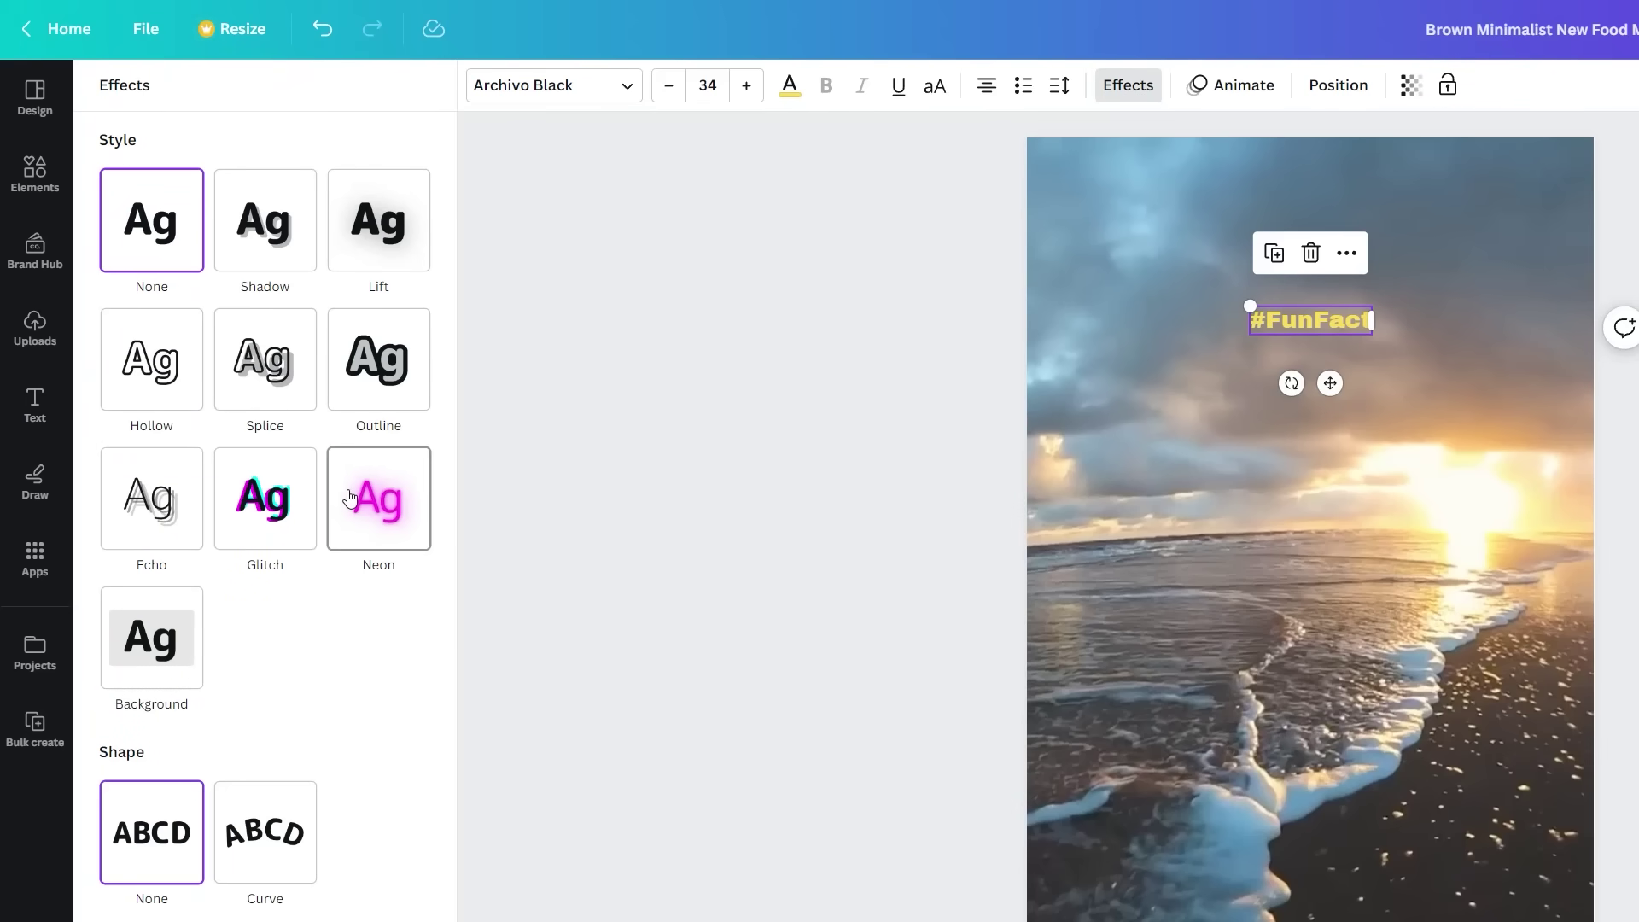
click(348, 498)
click(298, 516)
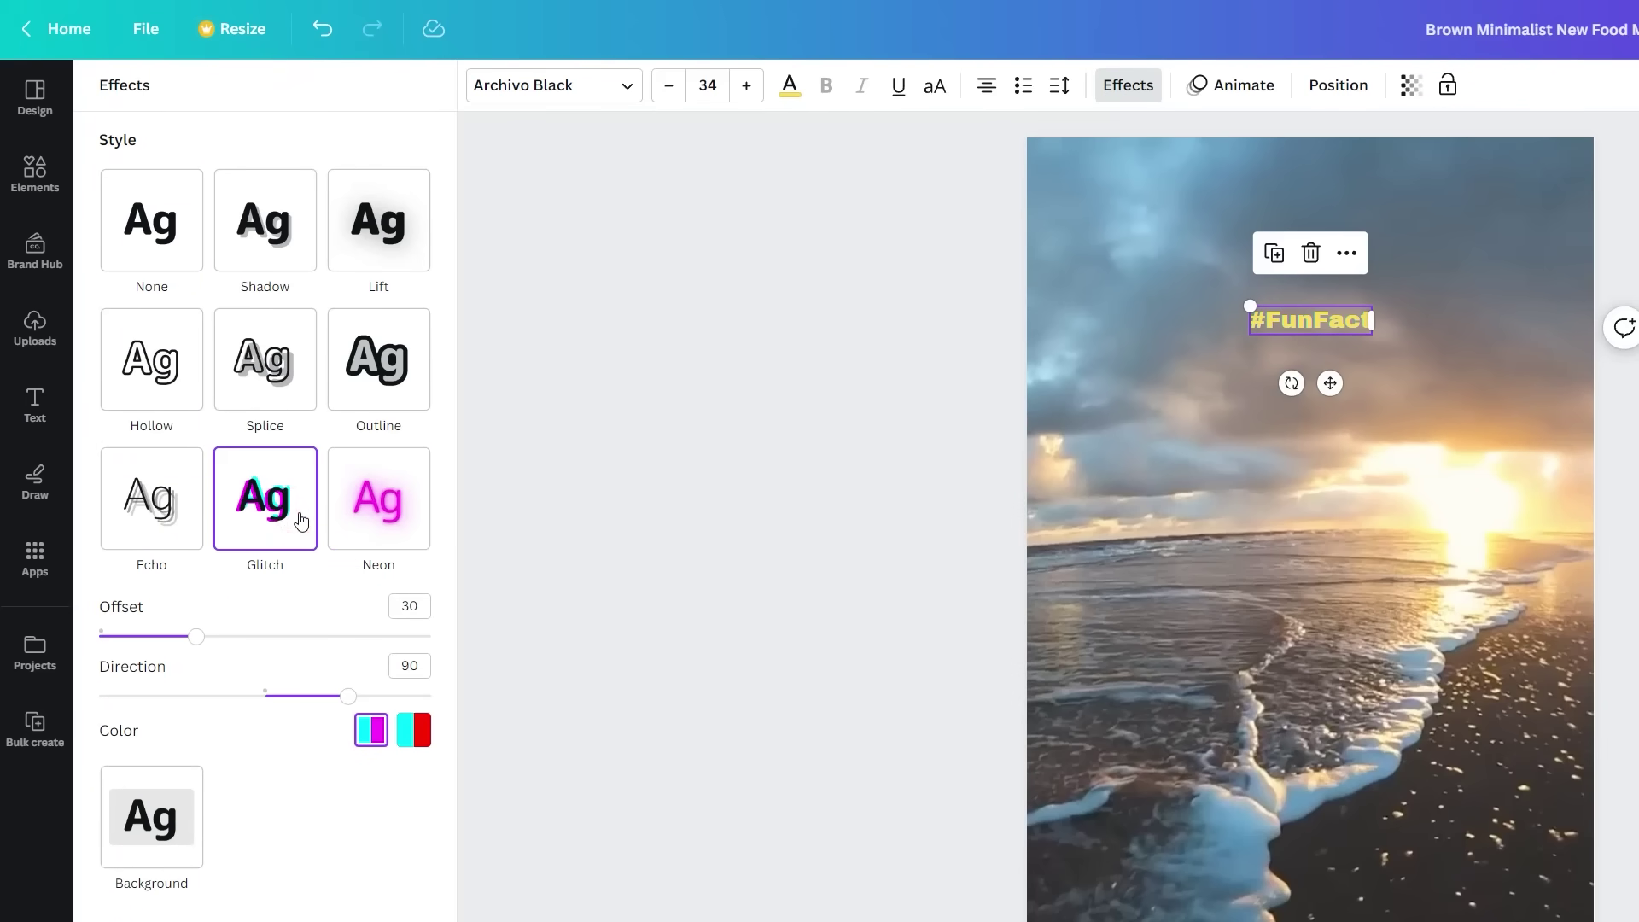
click(192, 827)
scroll(185, 768, down, 2)
click(413, 708)
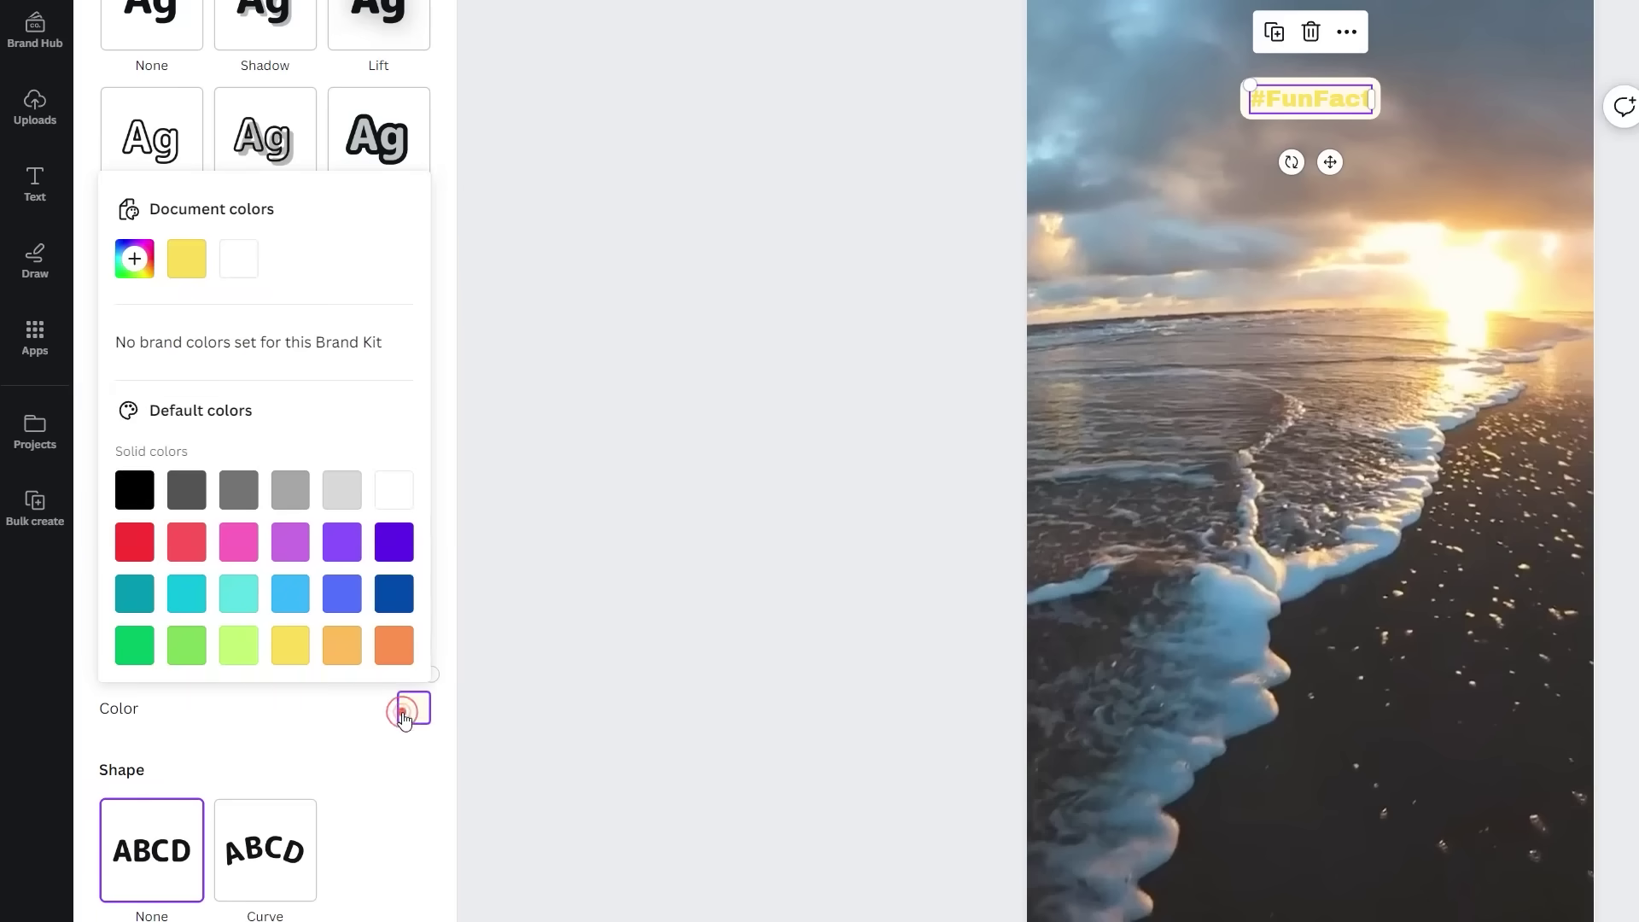
click(135, 489)
click(256, 723)
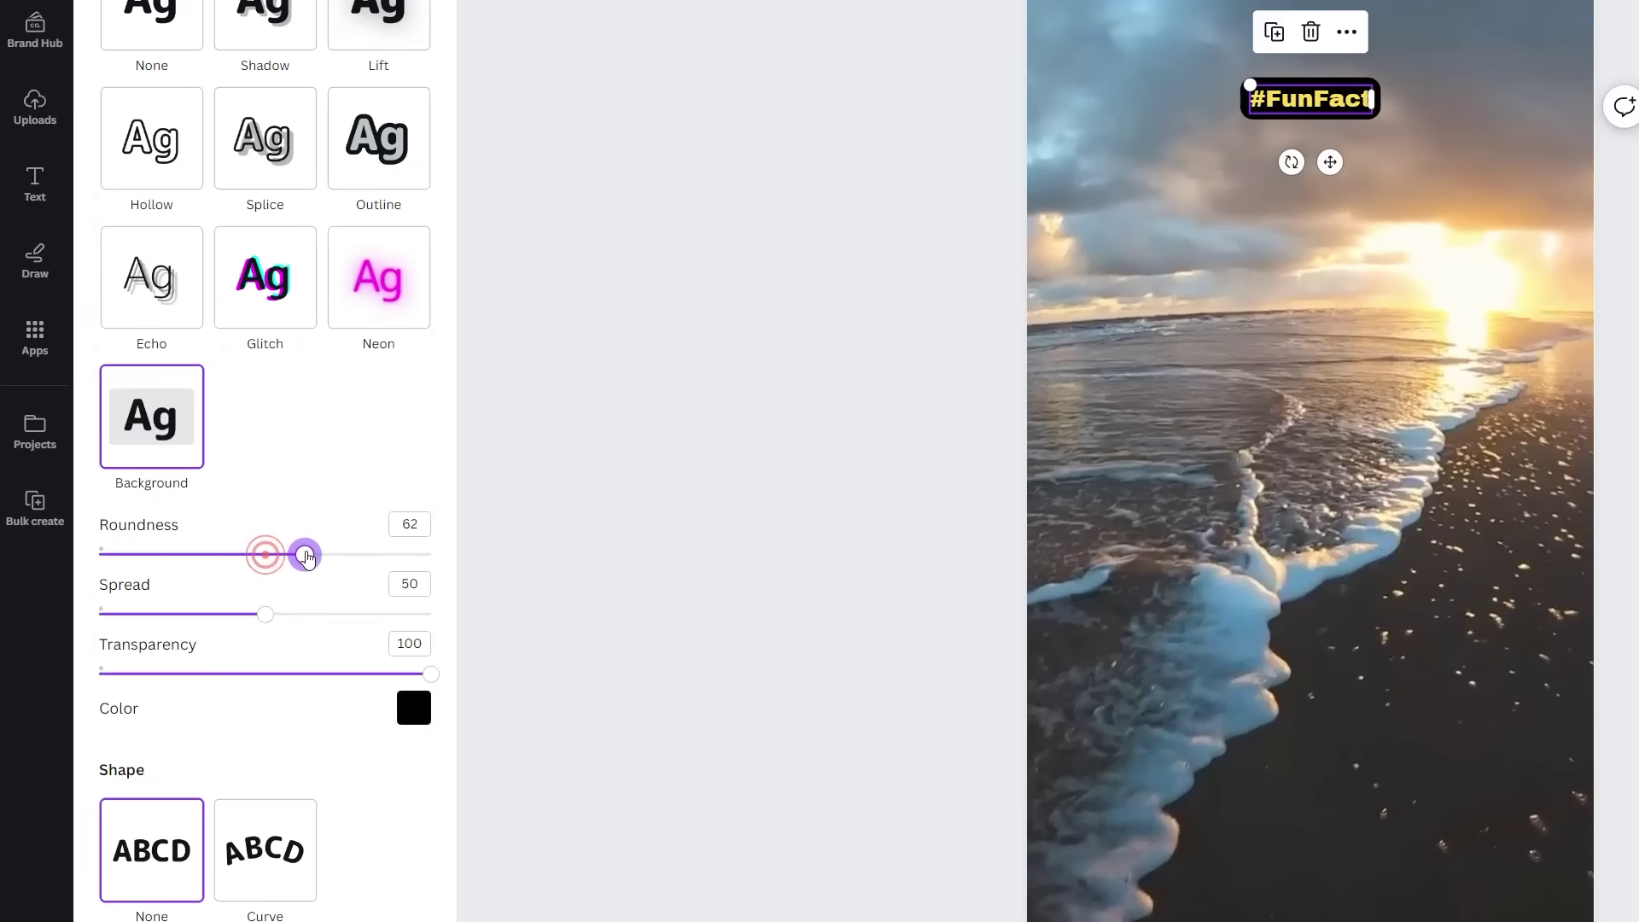
drag(307, 557, 327, 564)
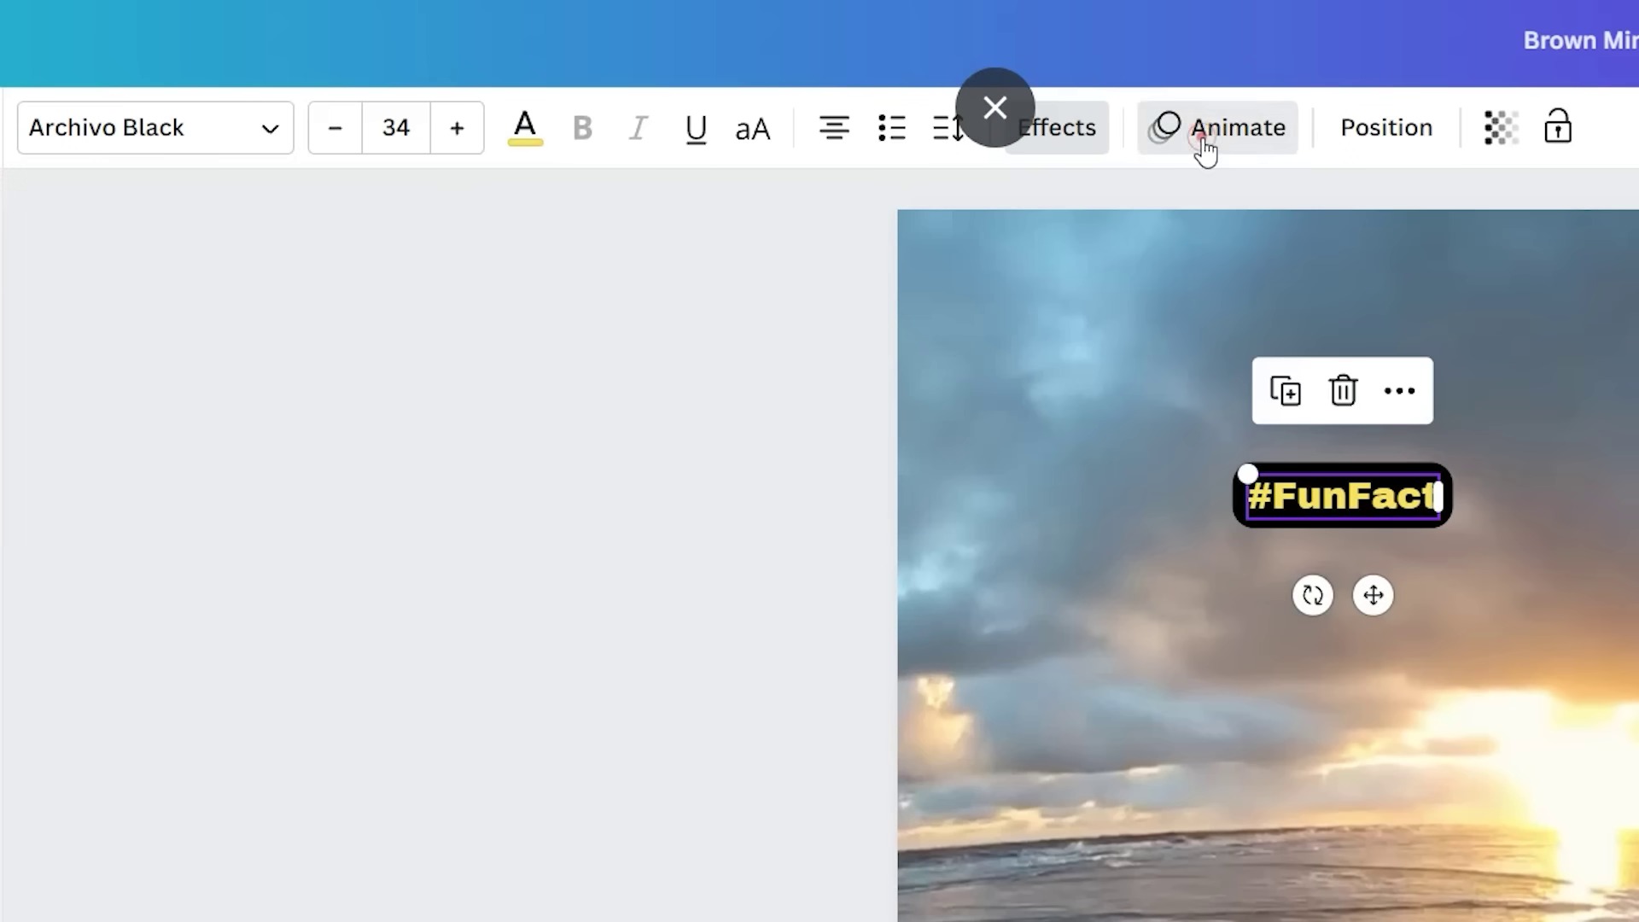
Apply Fade to the #FunFact caption, then duplicate it and move the copy lower.
click(1203, 147)
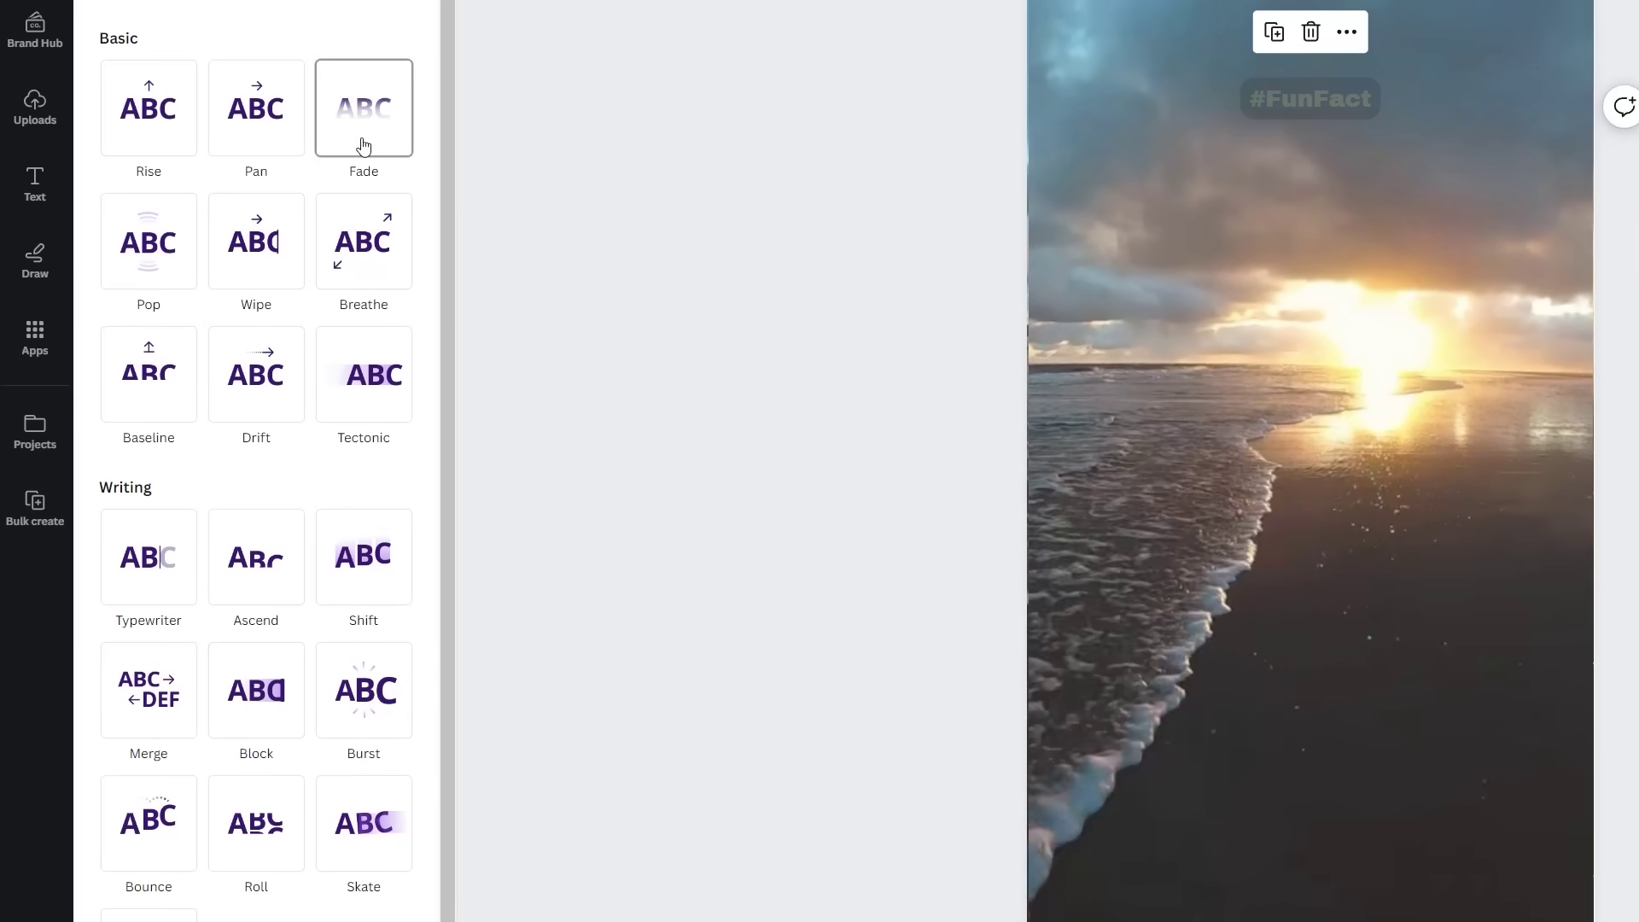
click(362, 134)
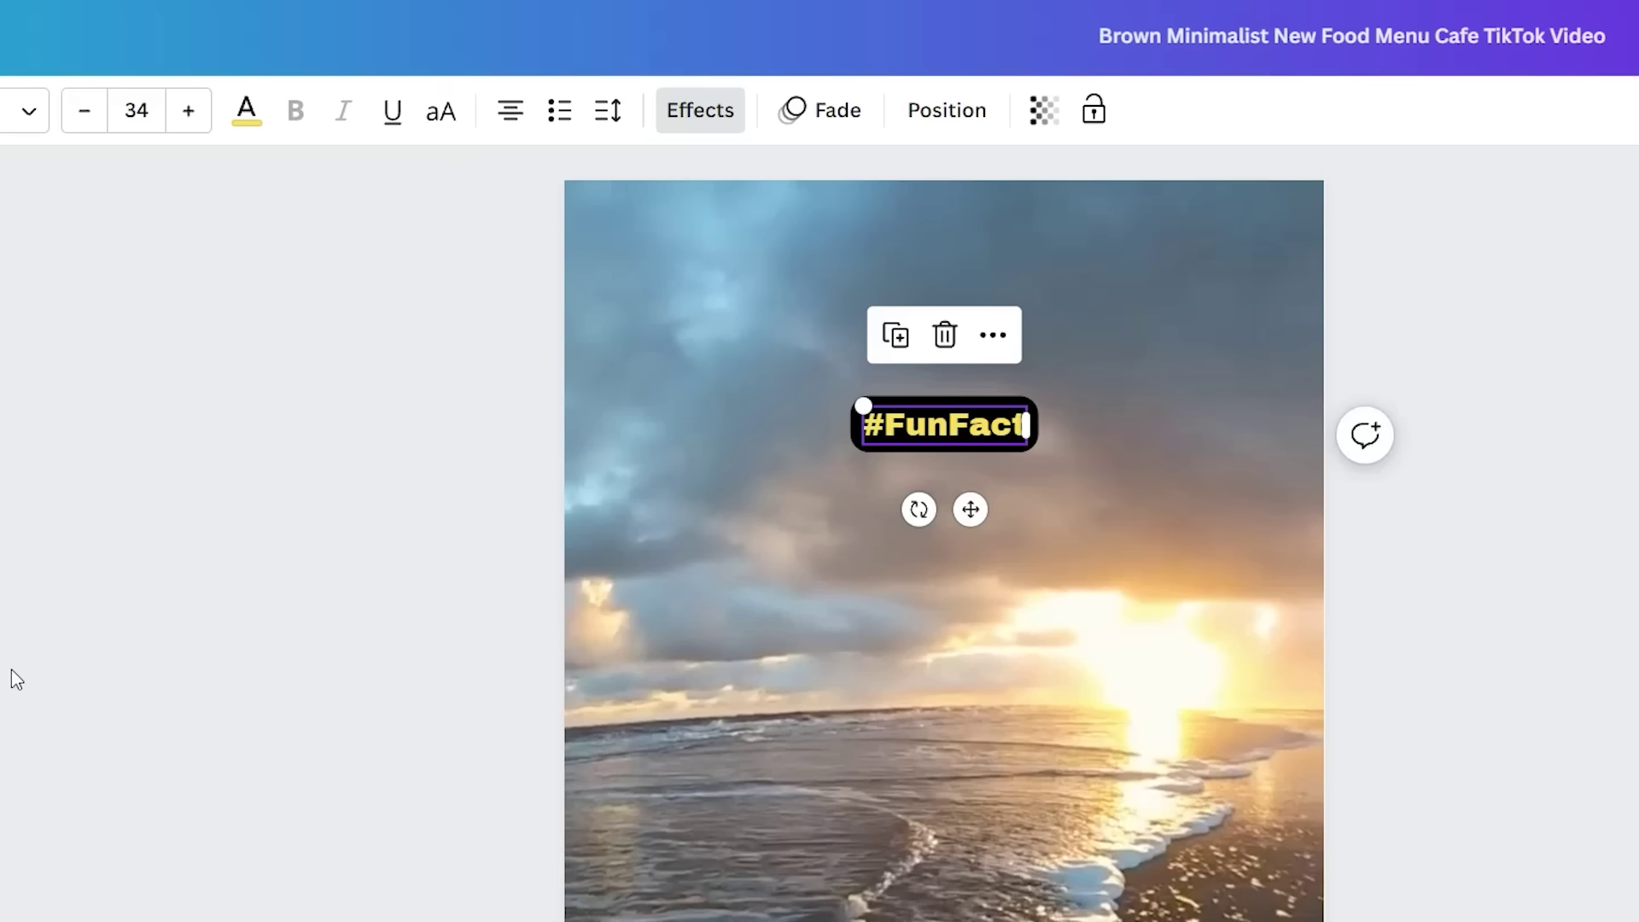
click(894, 339)
drag(920, 446, 990, 842)
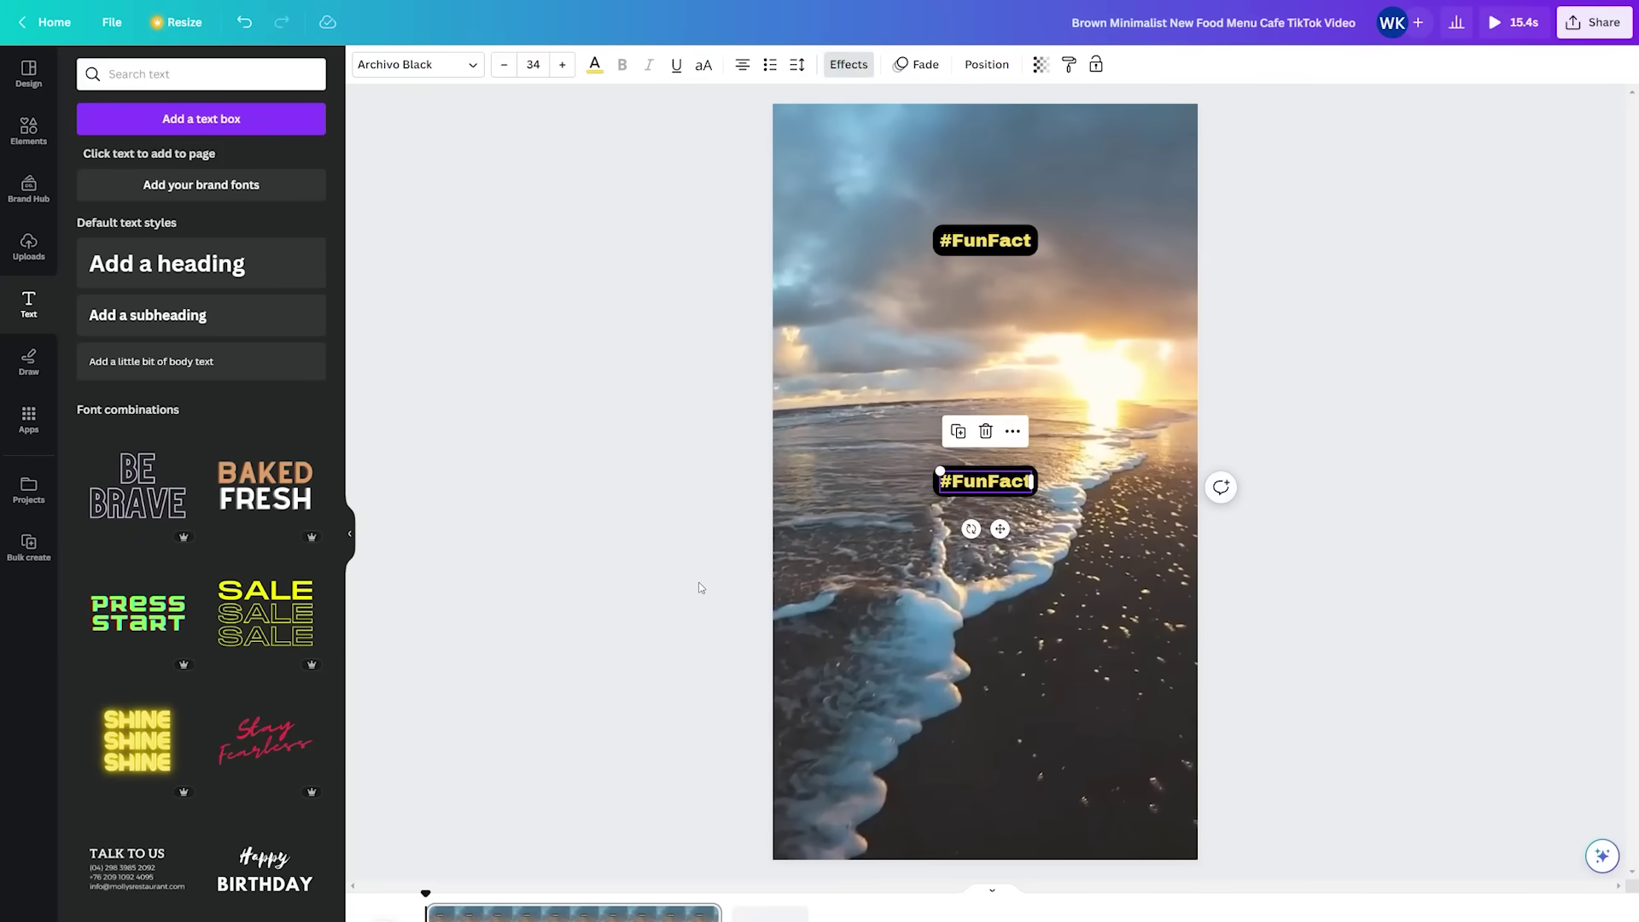
Give the lower copy the Bounce animation and select both captions.
click(920, 64)
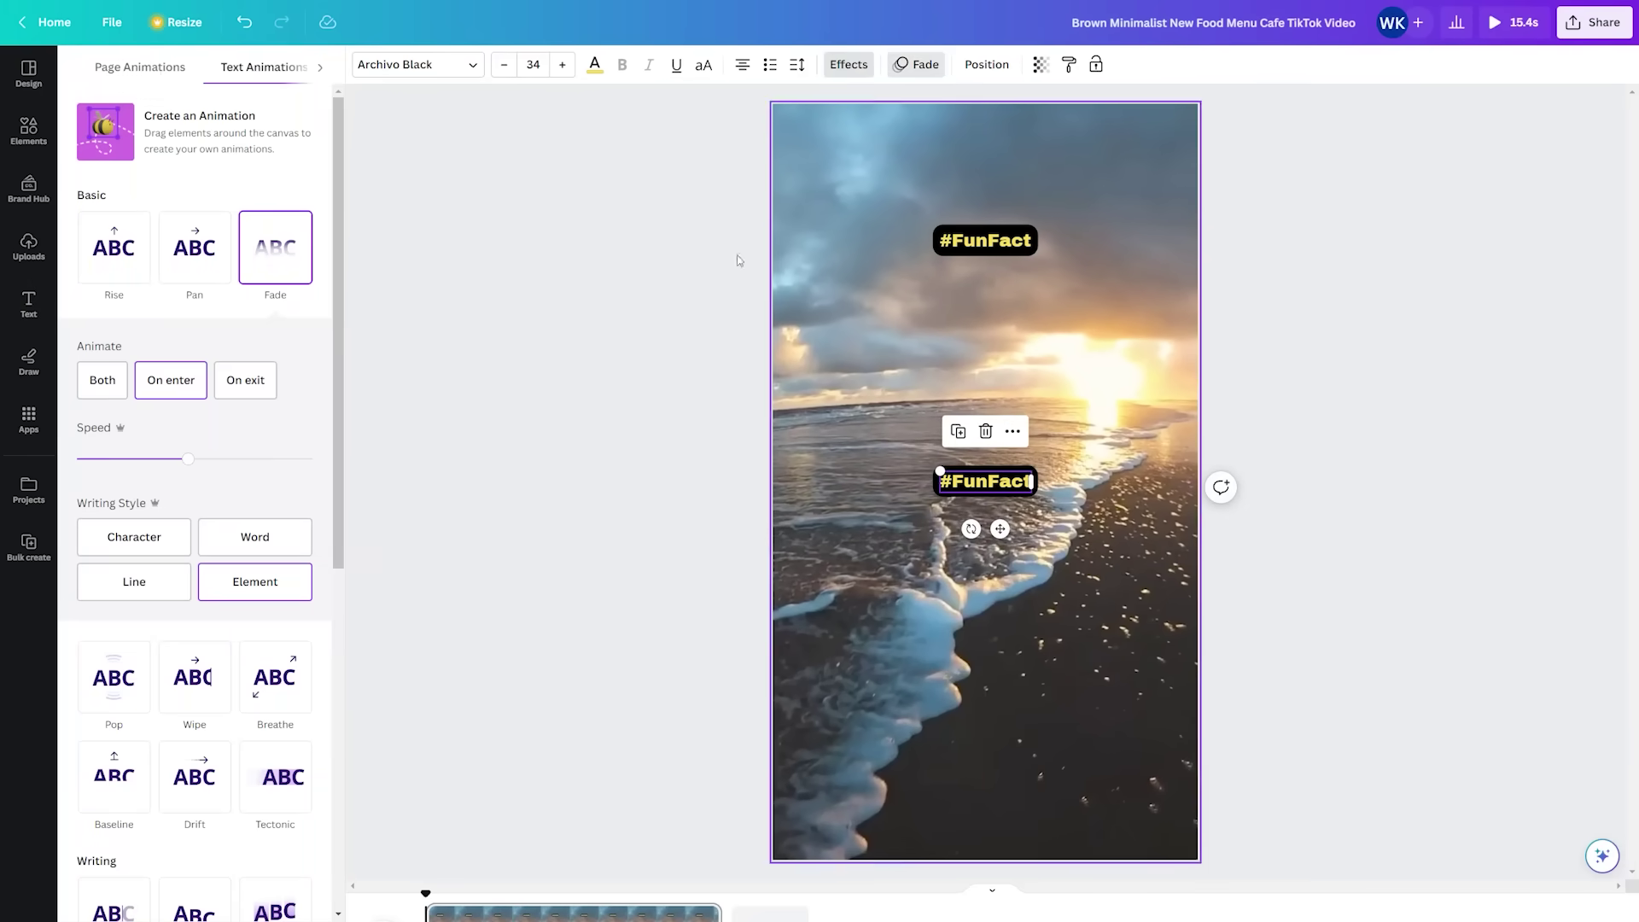
scroll(227, 768, down, 3)
click(132, 729)
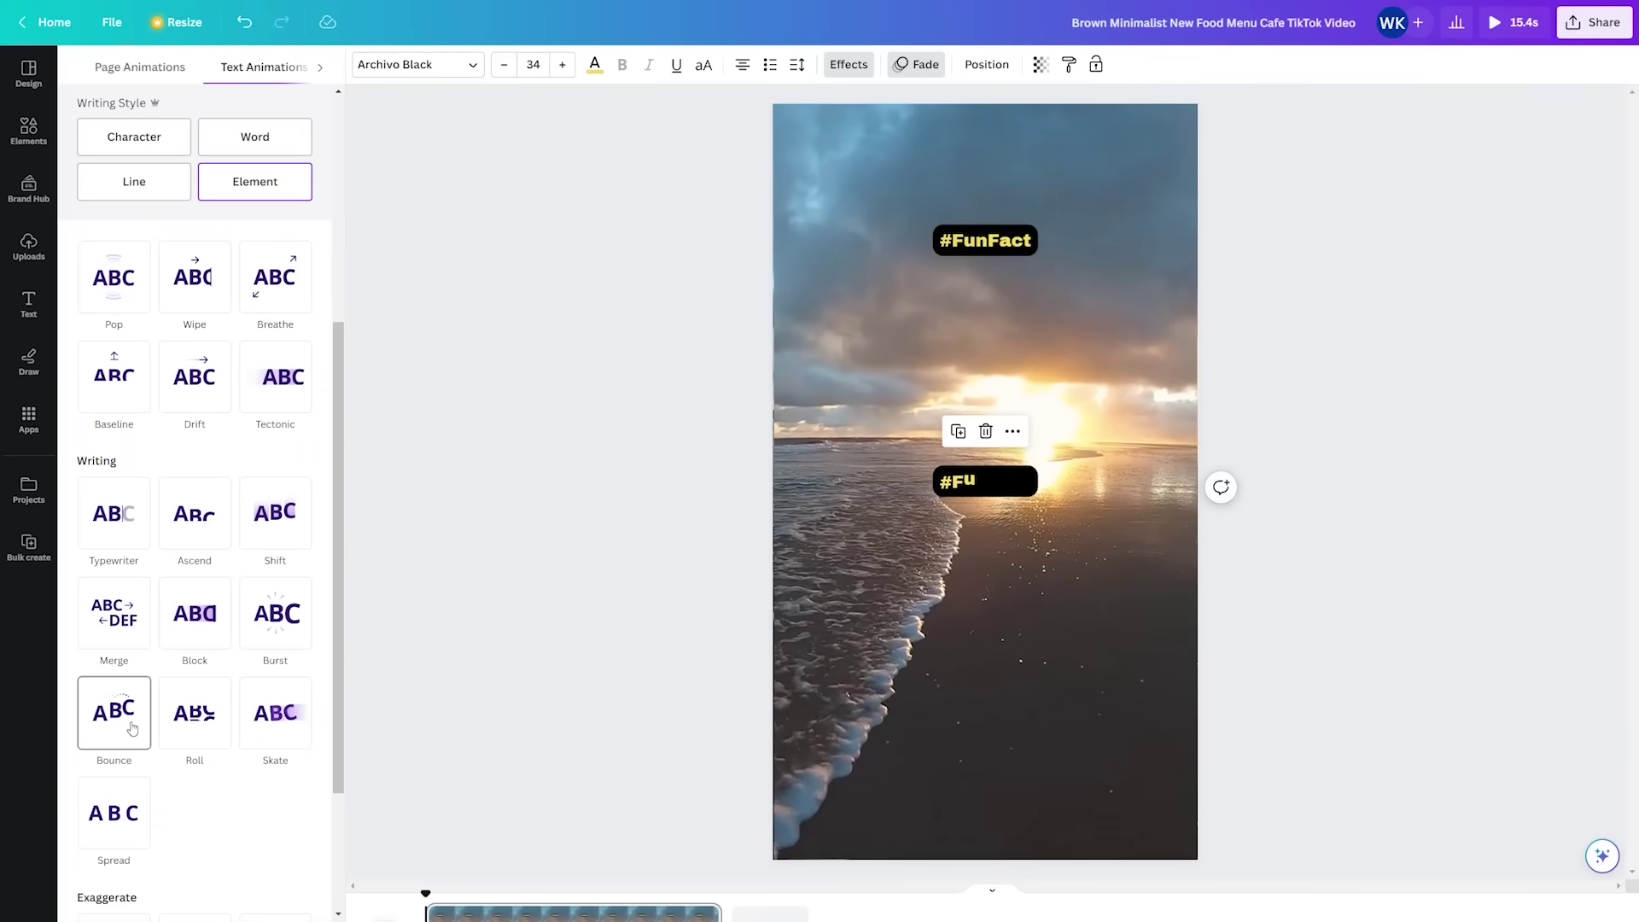
click(130, 729)
scroll(134, 726, down, 1)
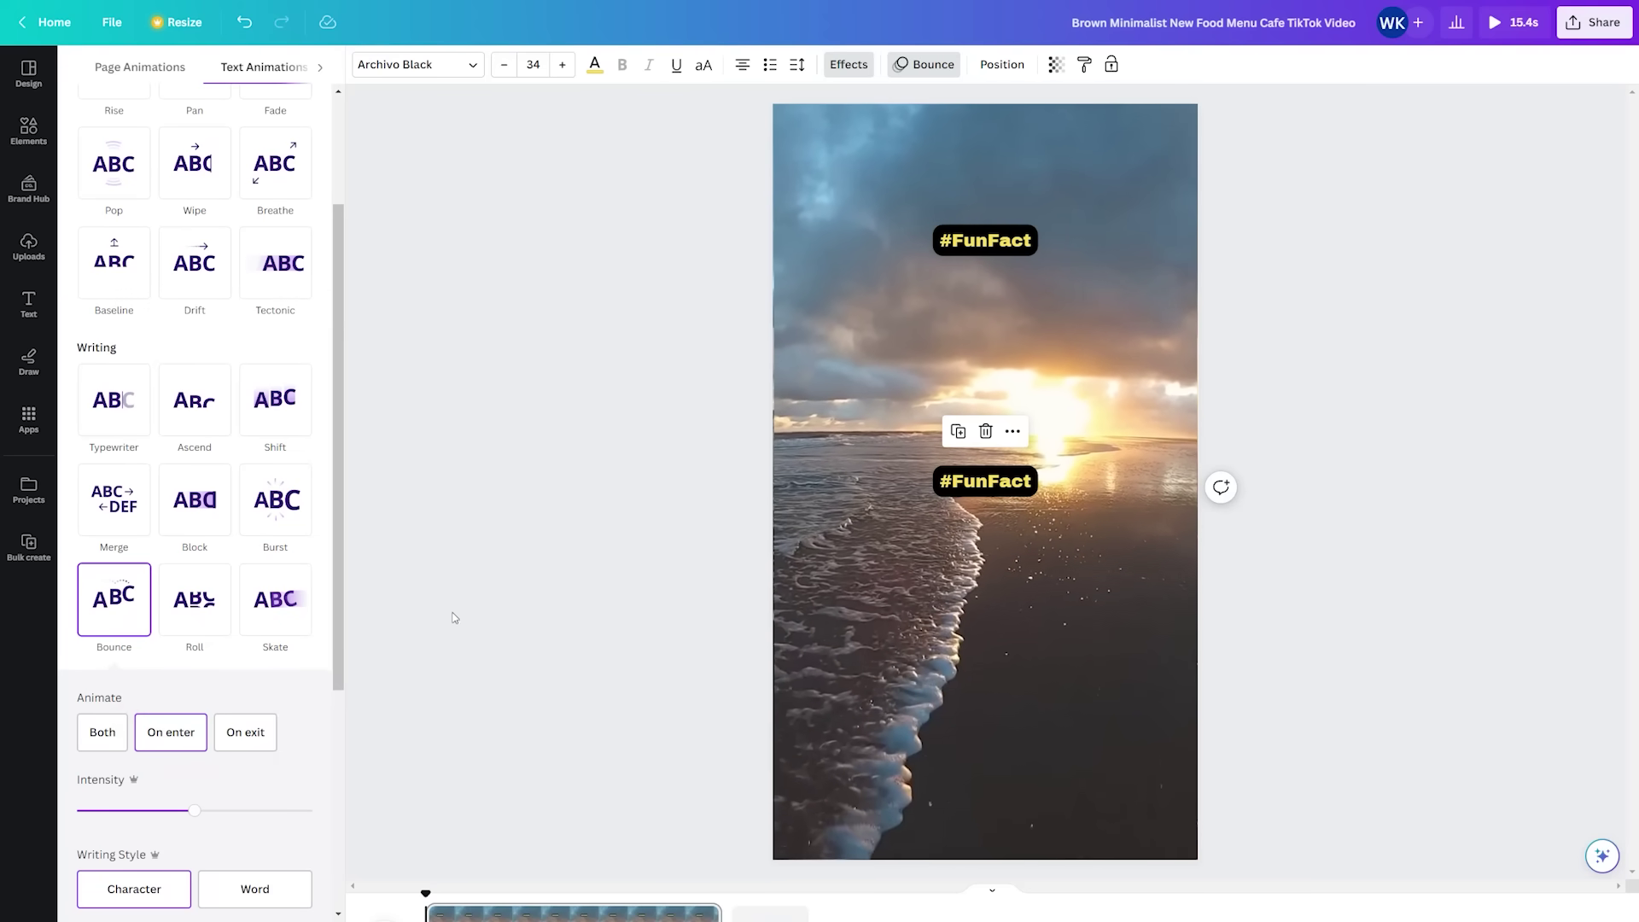
click(640, 540)
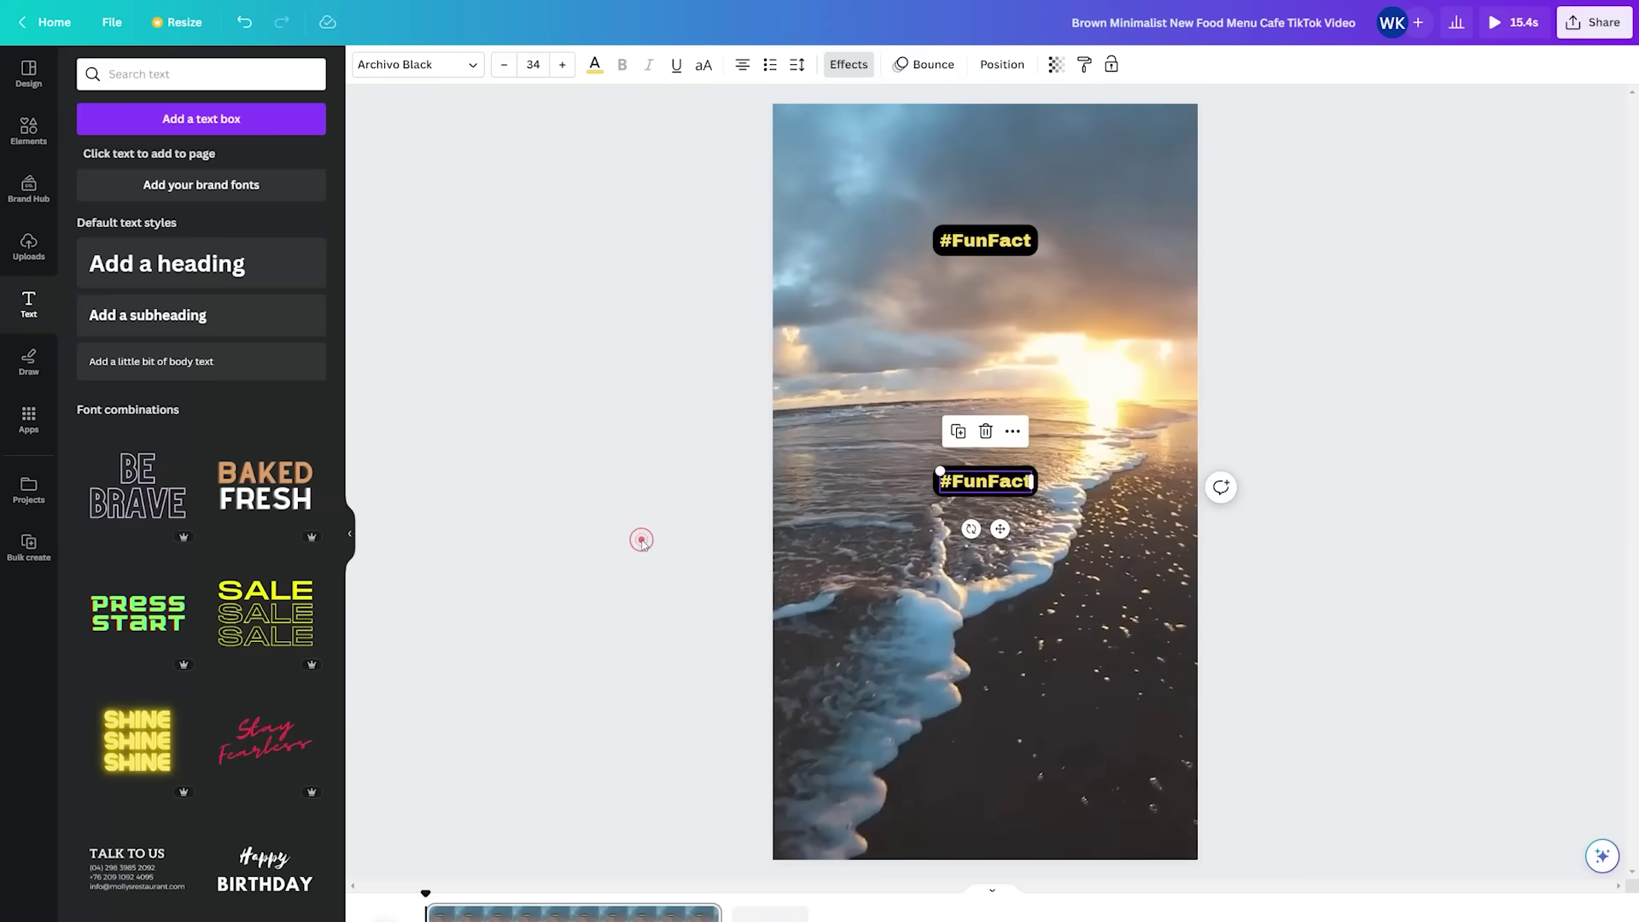
click(593, 67)
key(ctrl+a)
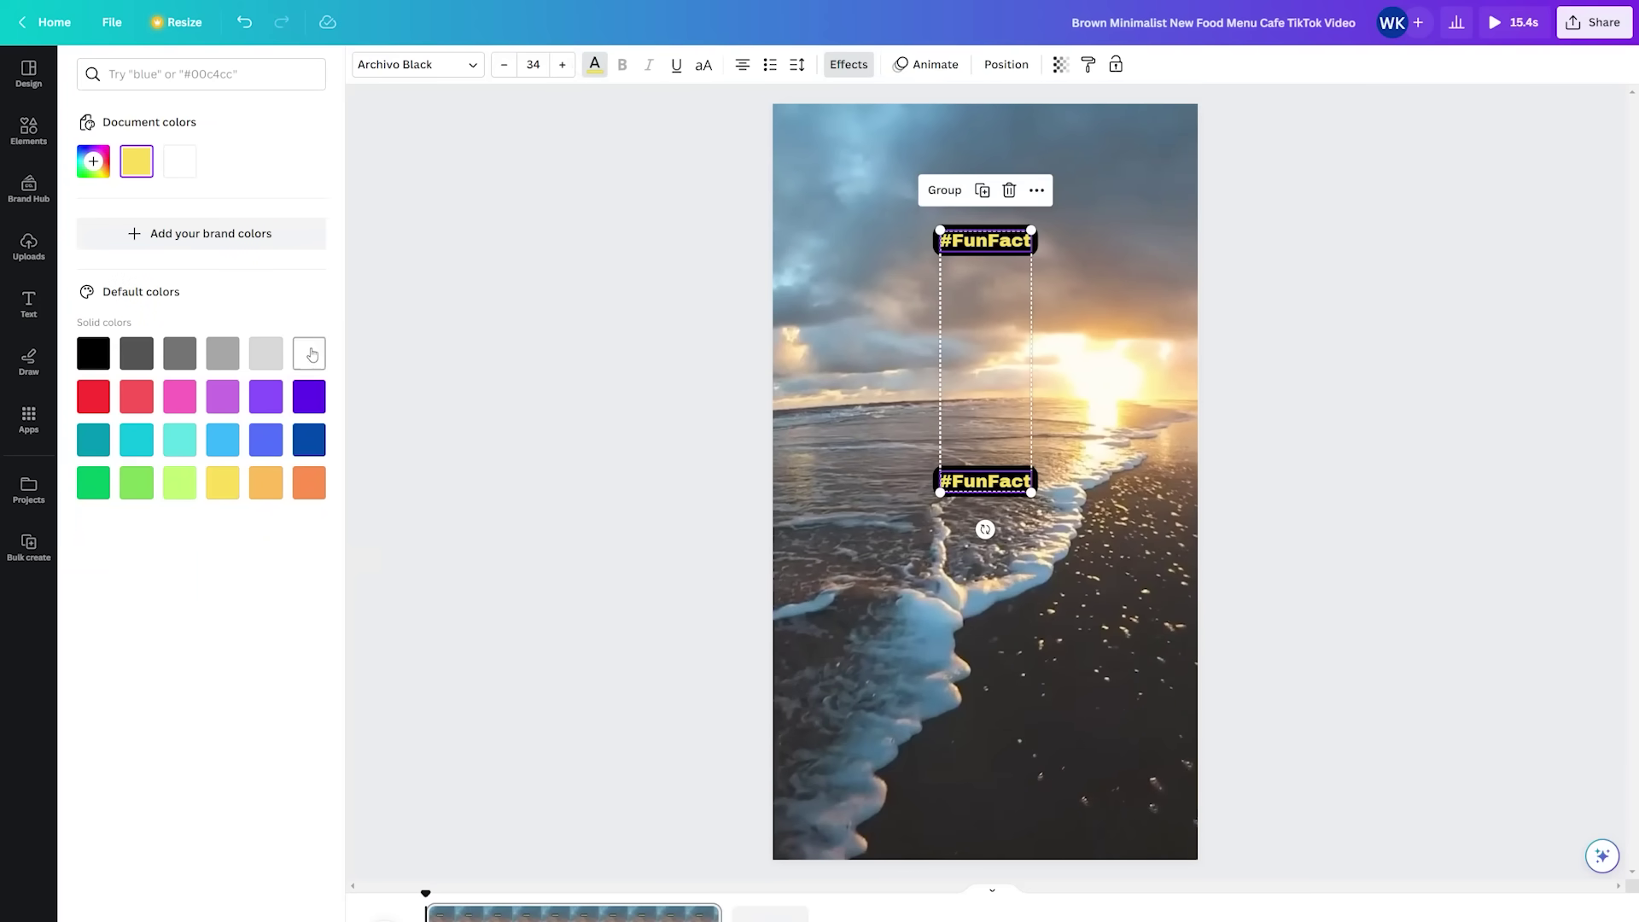
Make both captions white and paste the scuba divers question from cell A2 into the lower caption.
click(312, 354)
click(623, 481)
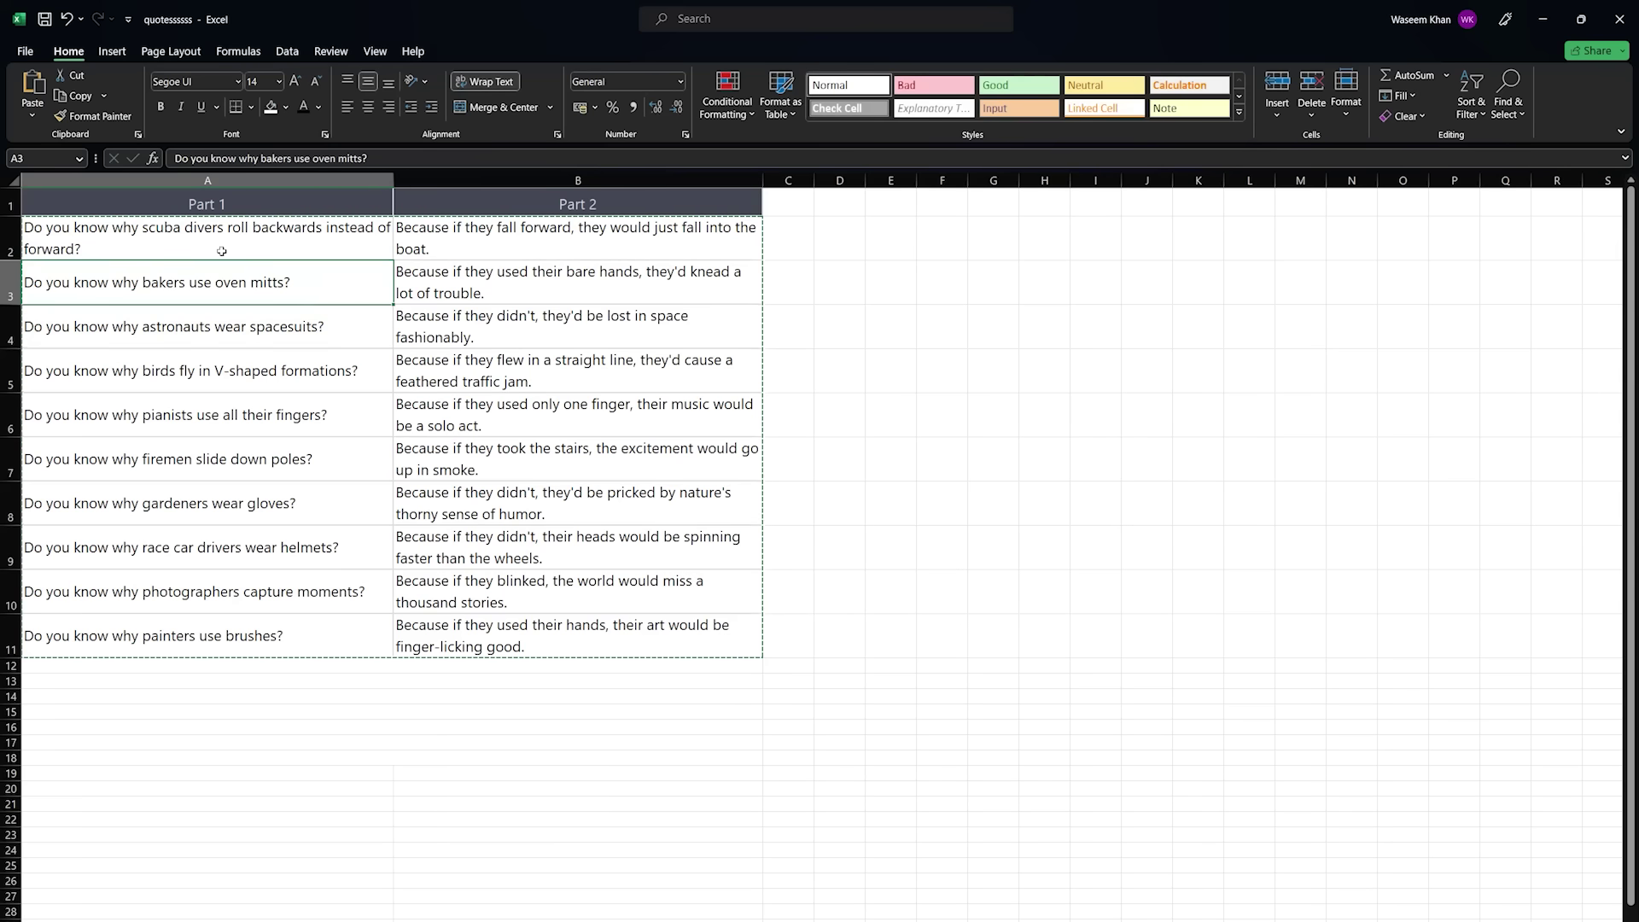
click(222, 250)
triple_click(257, 240)
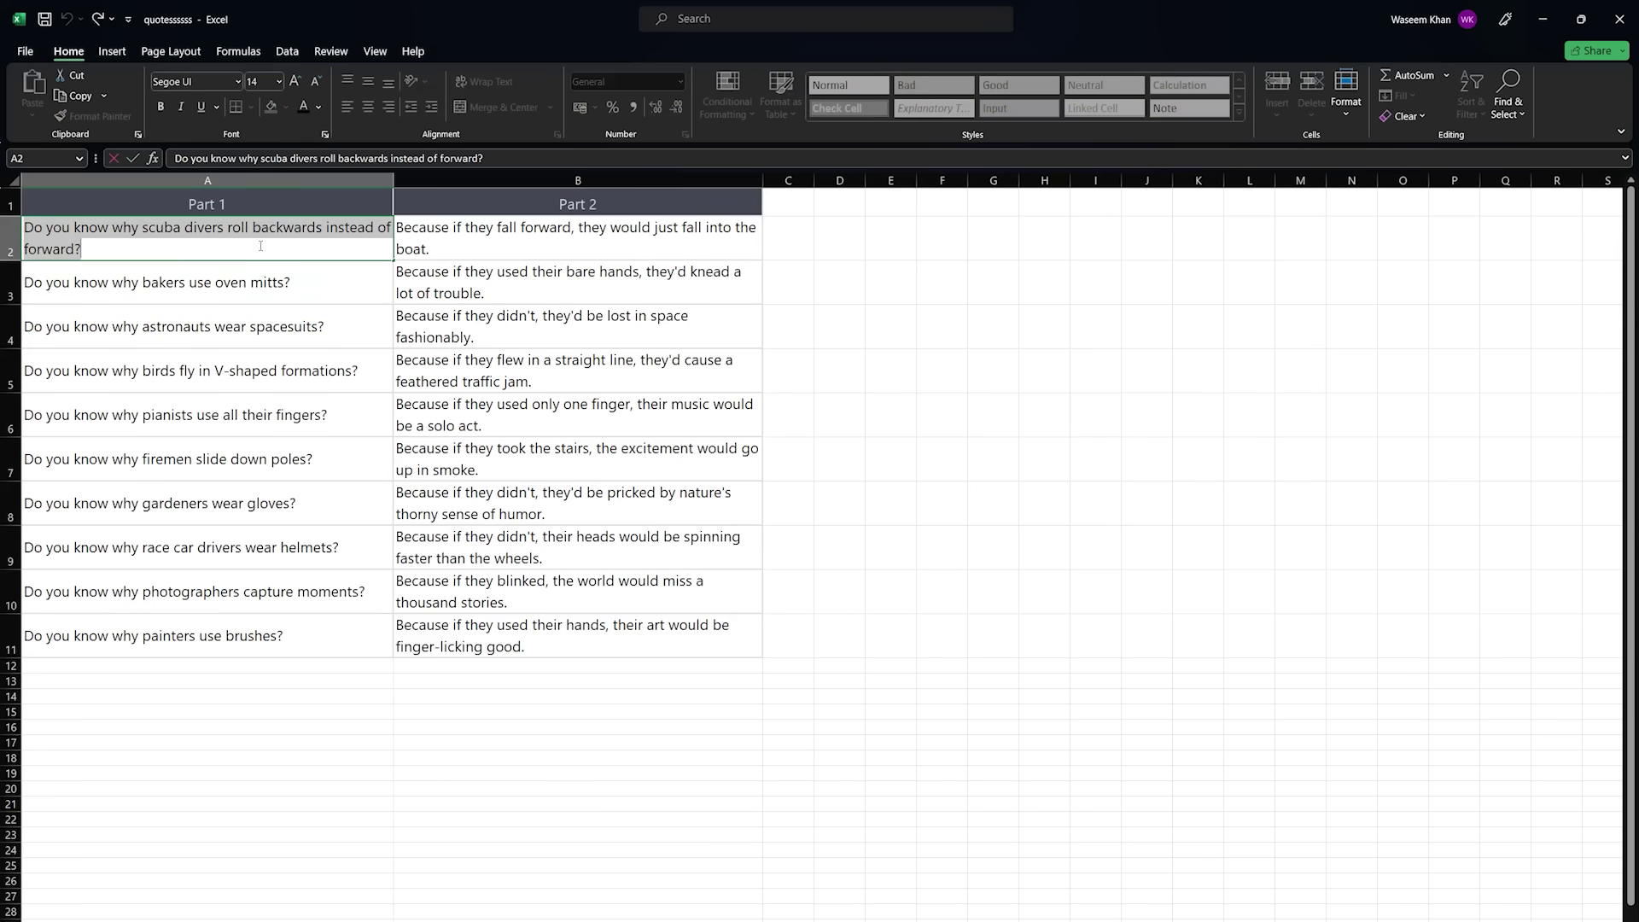
right_click(259, 231)
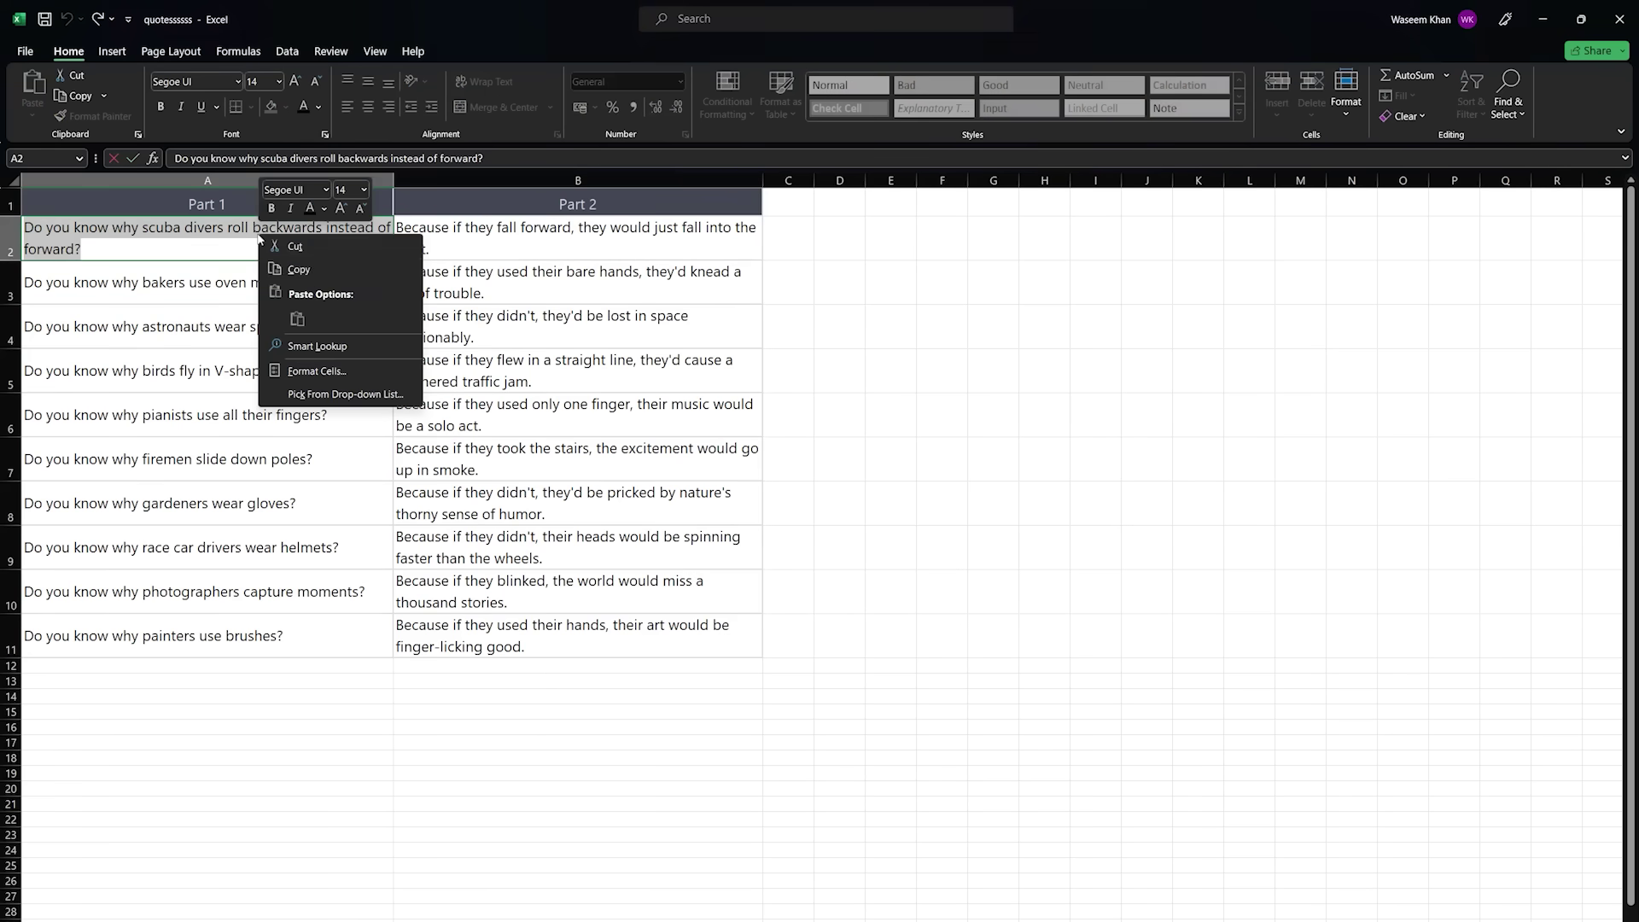
click(294, 273)
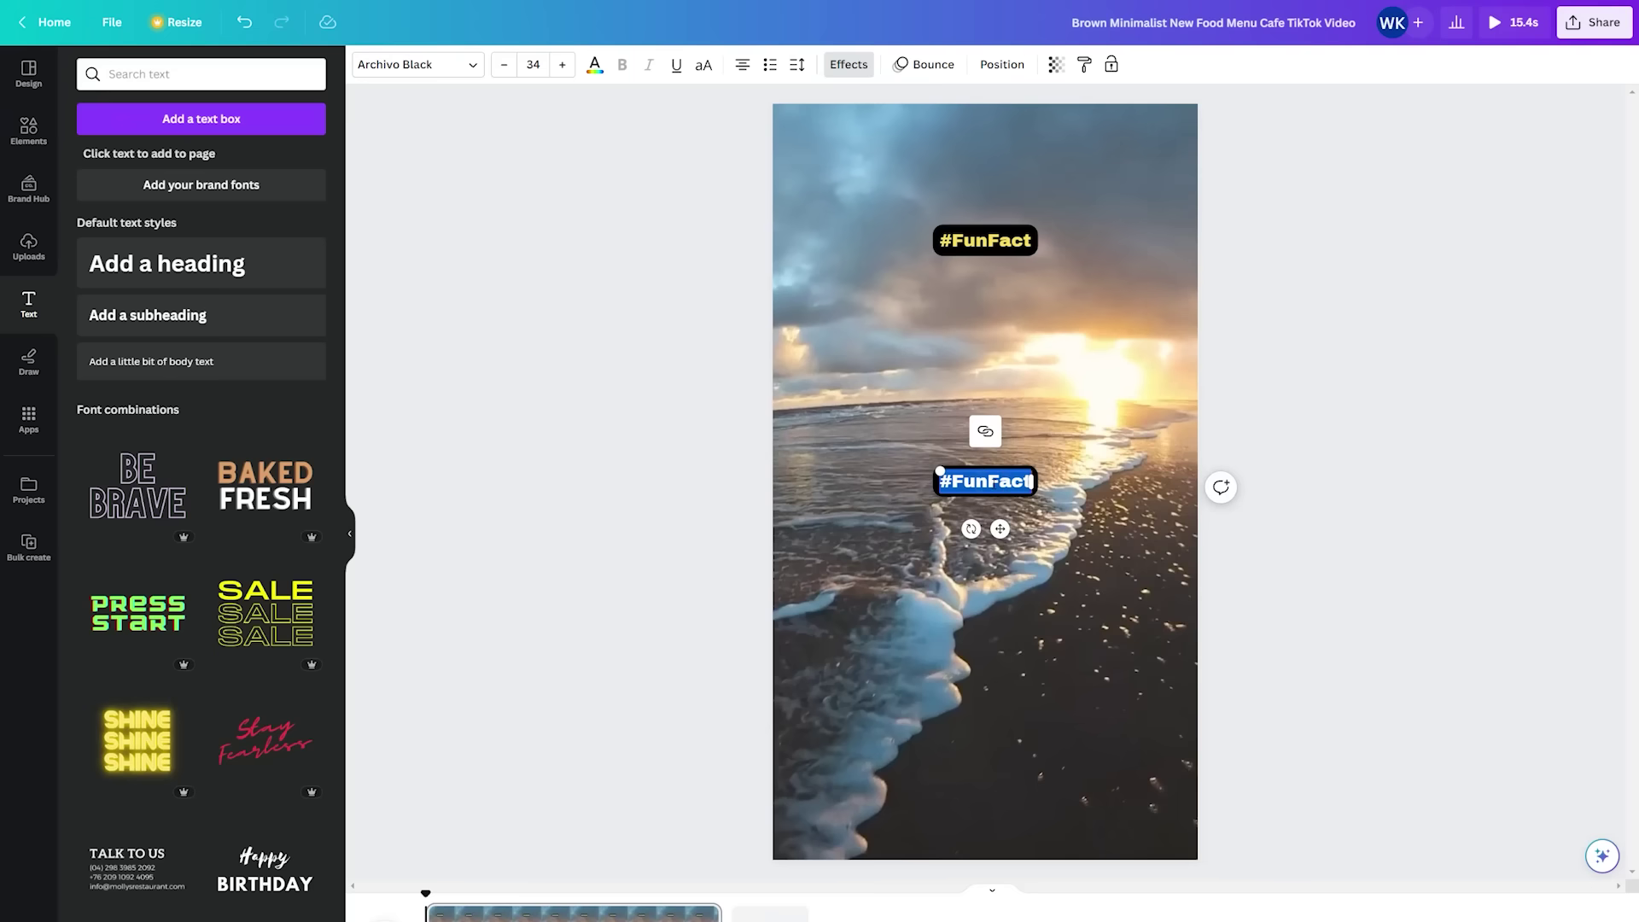
key(ctrl+v)
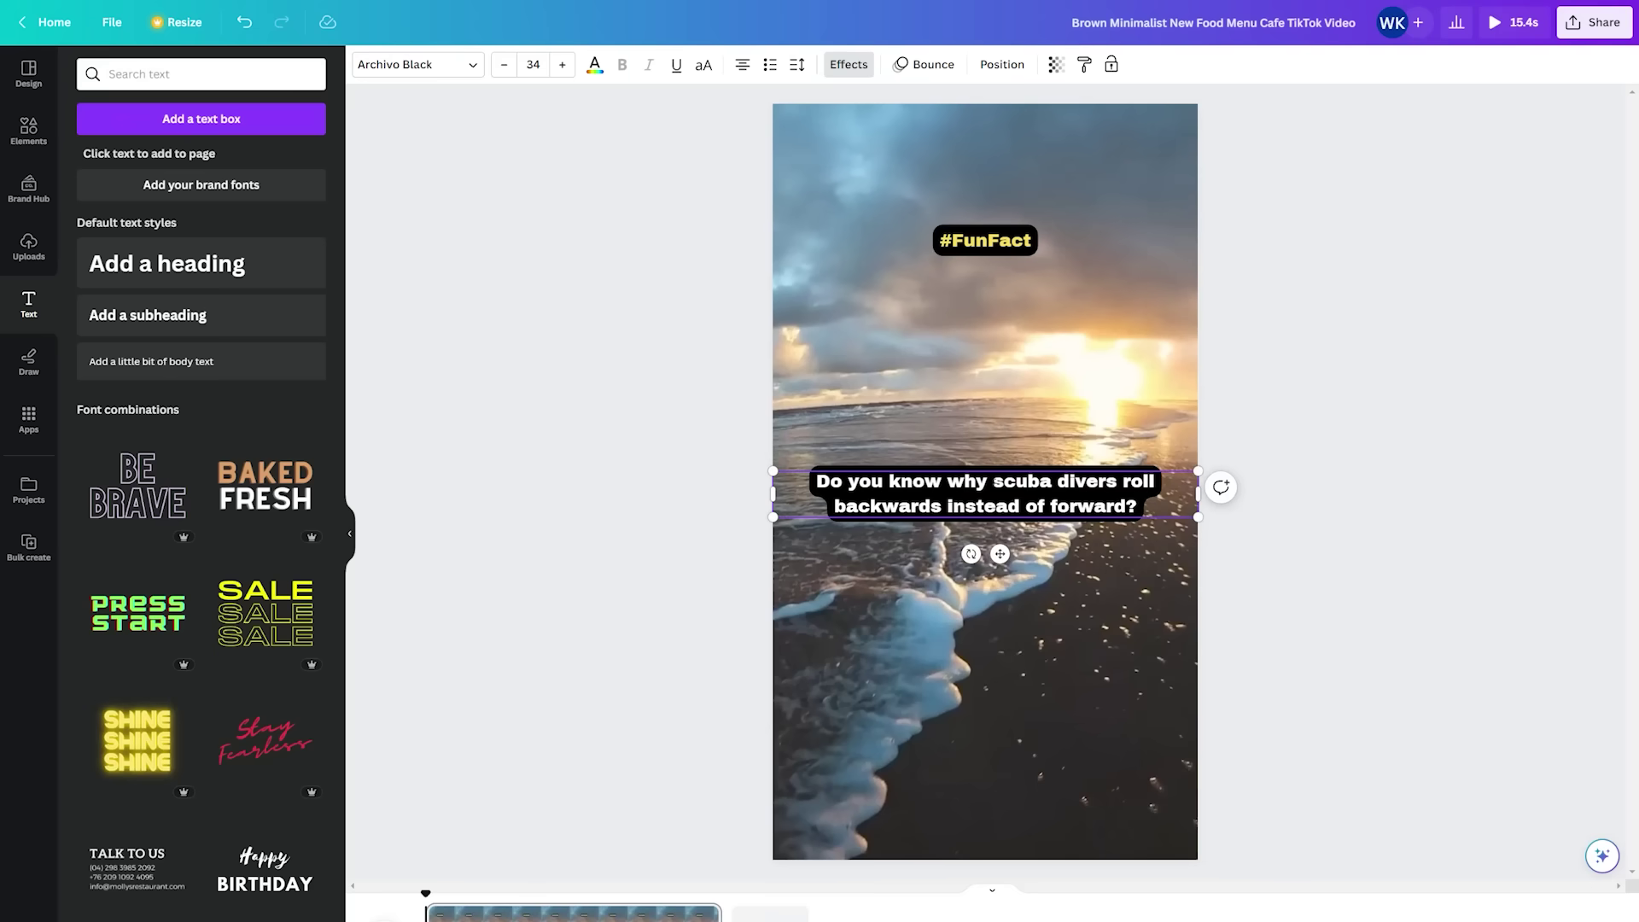
drag(981, 546, 987, 595)
Duplicate the question box and replace its text with the answer from cell B2.
key(ctrl+d)
key(alt+Tab)
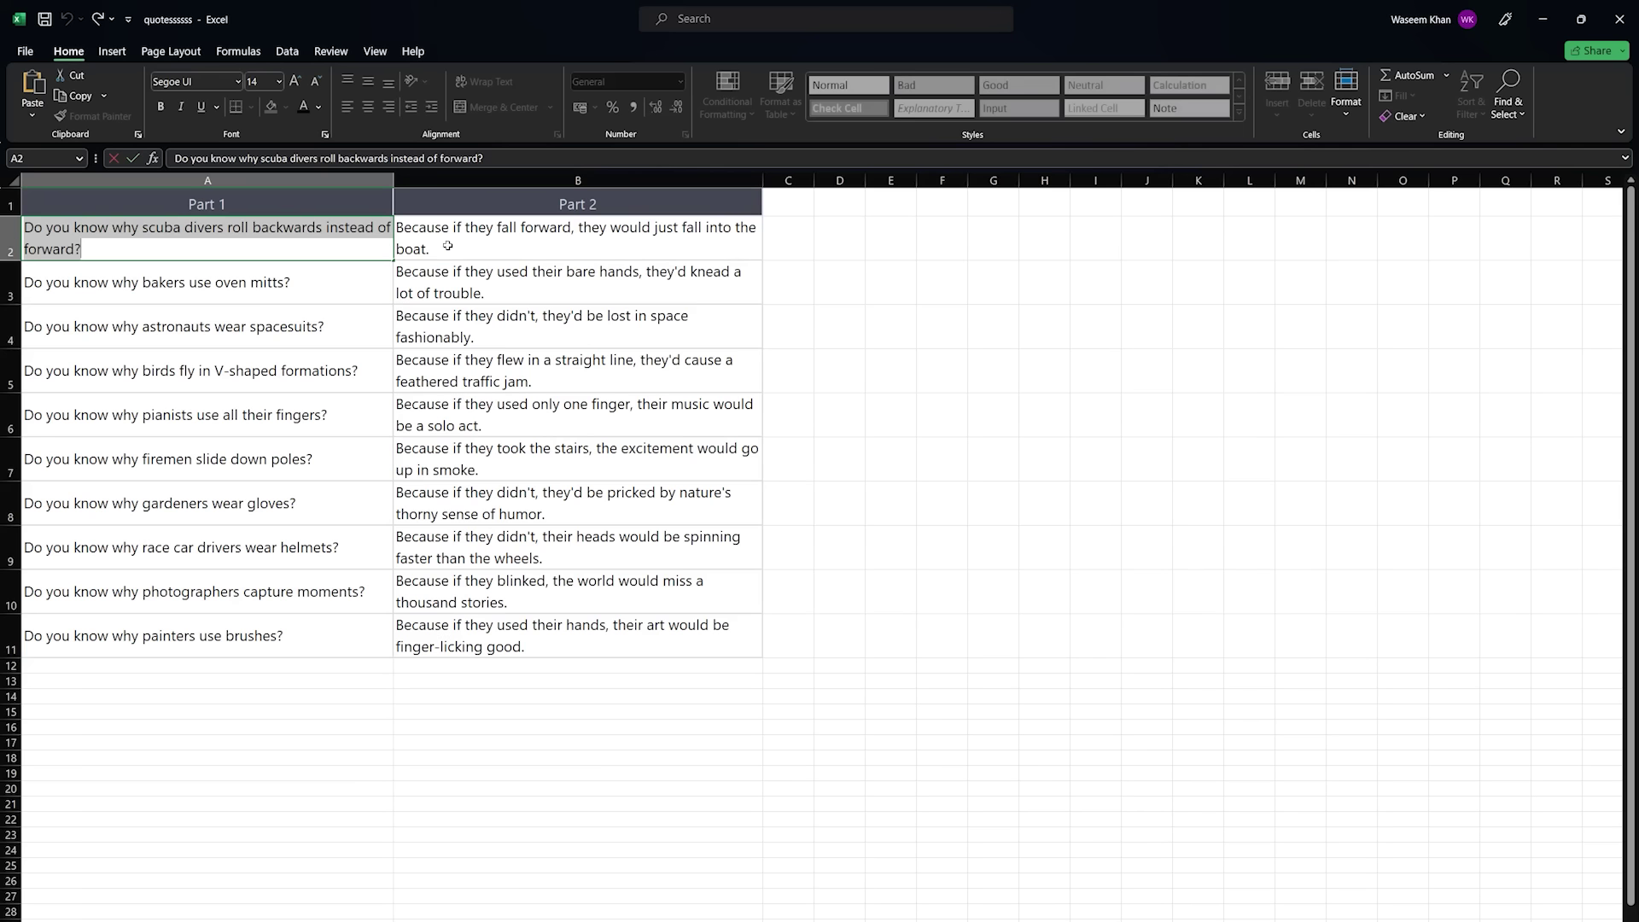
click(446, 244)
triple_click(448, 245)
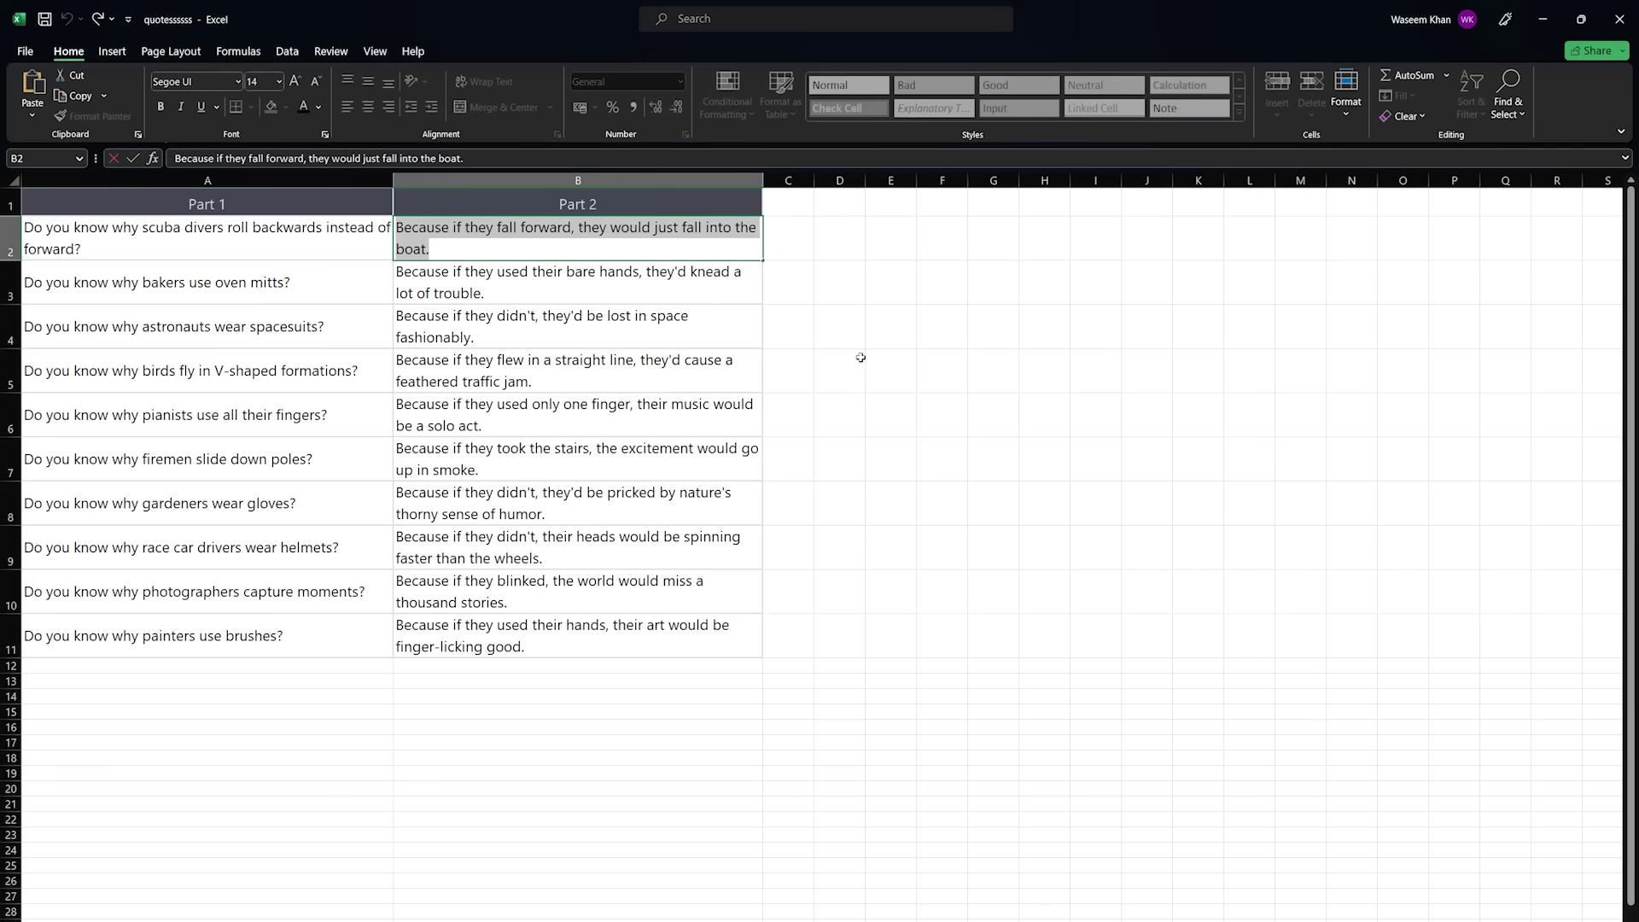
key(alt+Tab)
triple_click(967, 567)
key(ctrl+v)
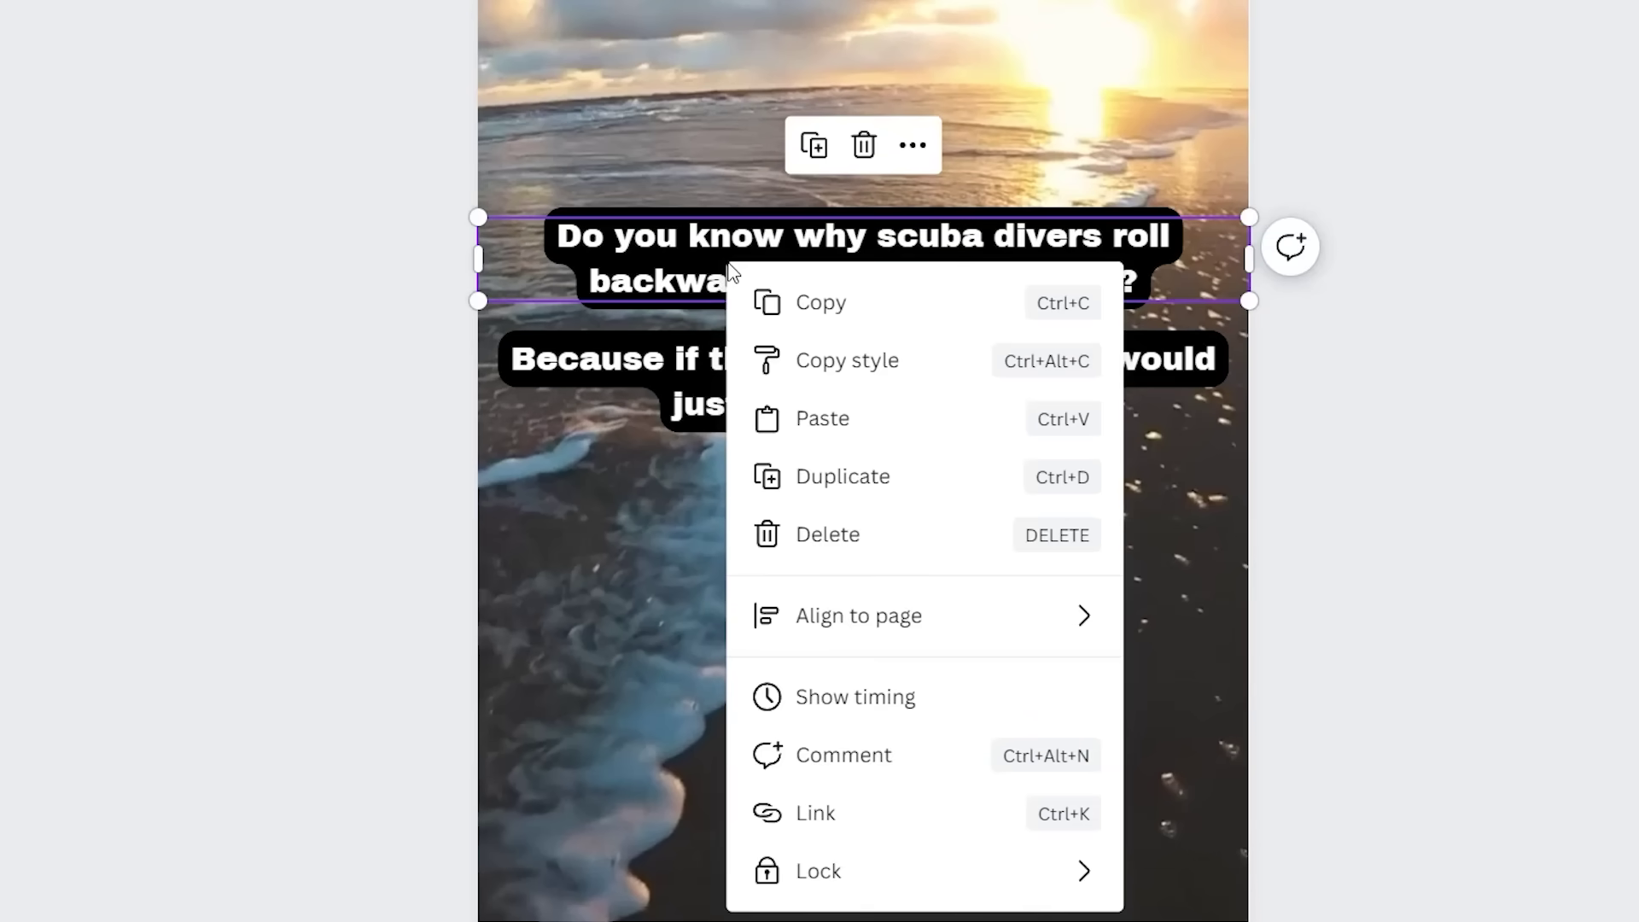
Shorten the question caption's timing bar so it shows only at the start.
click(915, 695)
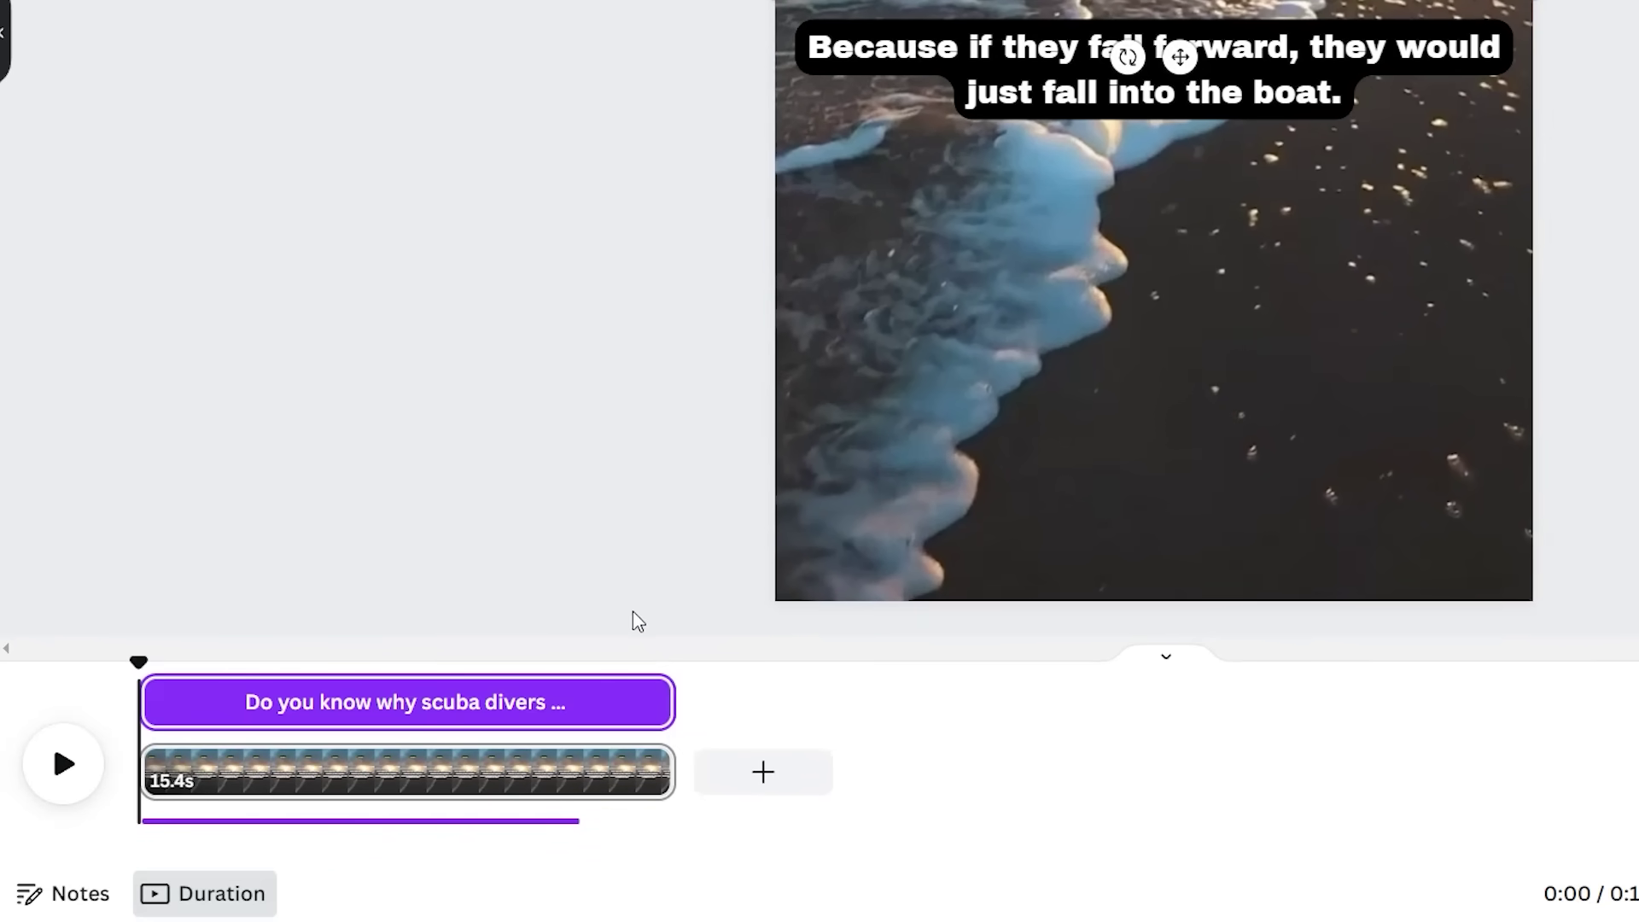
mouse_move(668, 703)
mouse_down()
mouse_move(293, 702)
mouse_move(309, 698)
mouse_up()
click(360, 662)
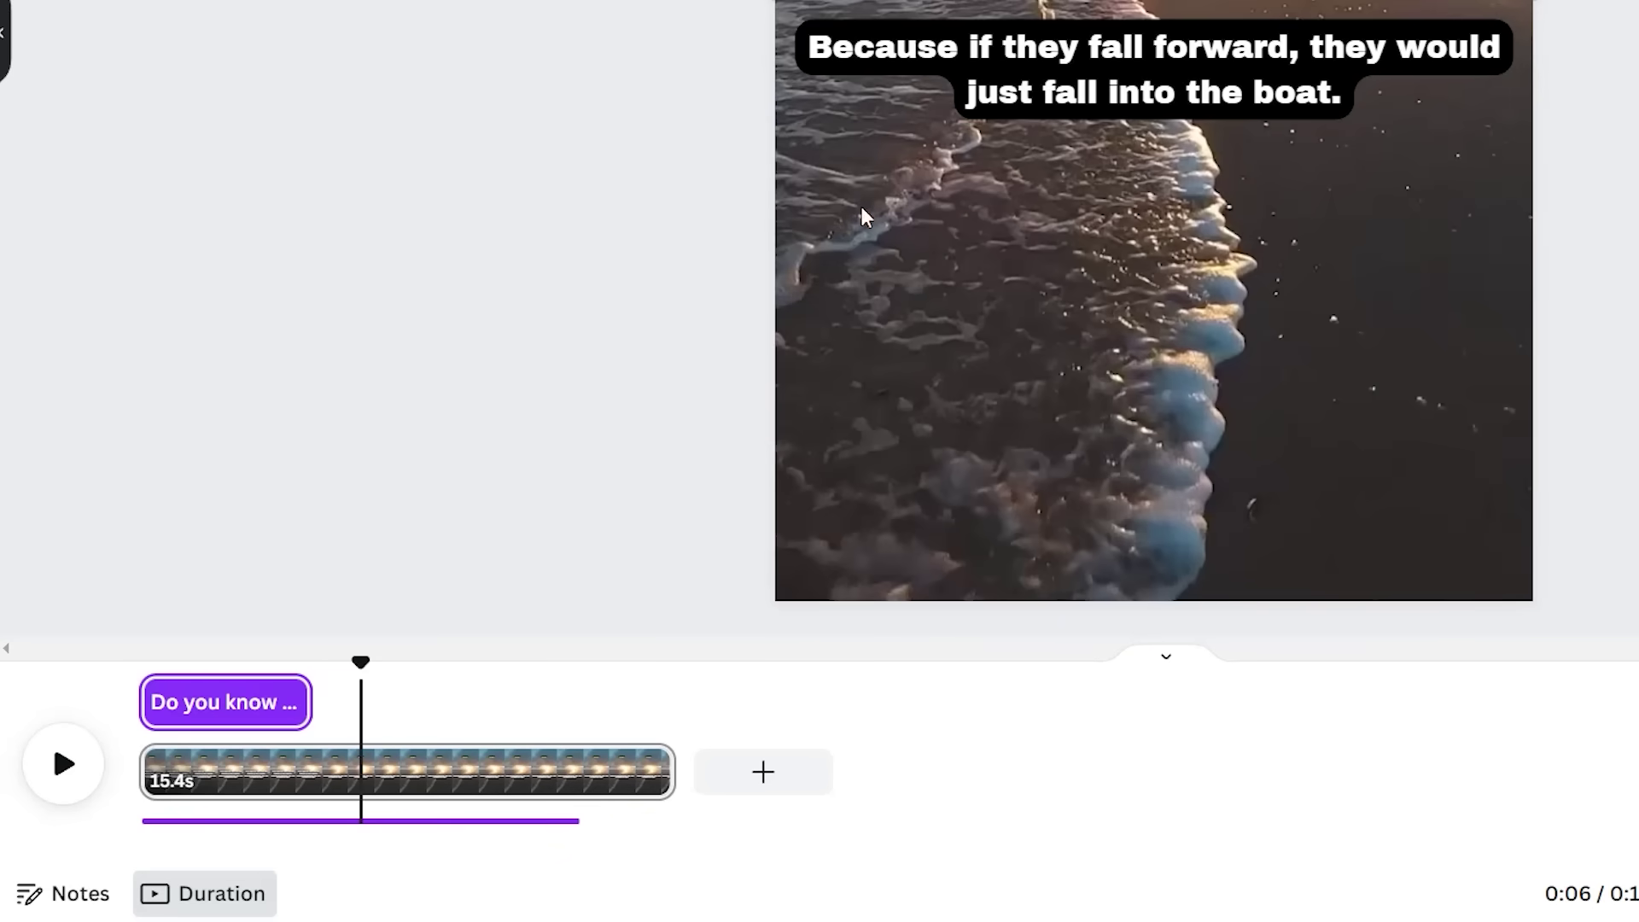
click(1045, 93)
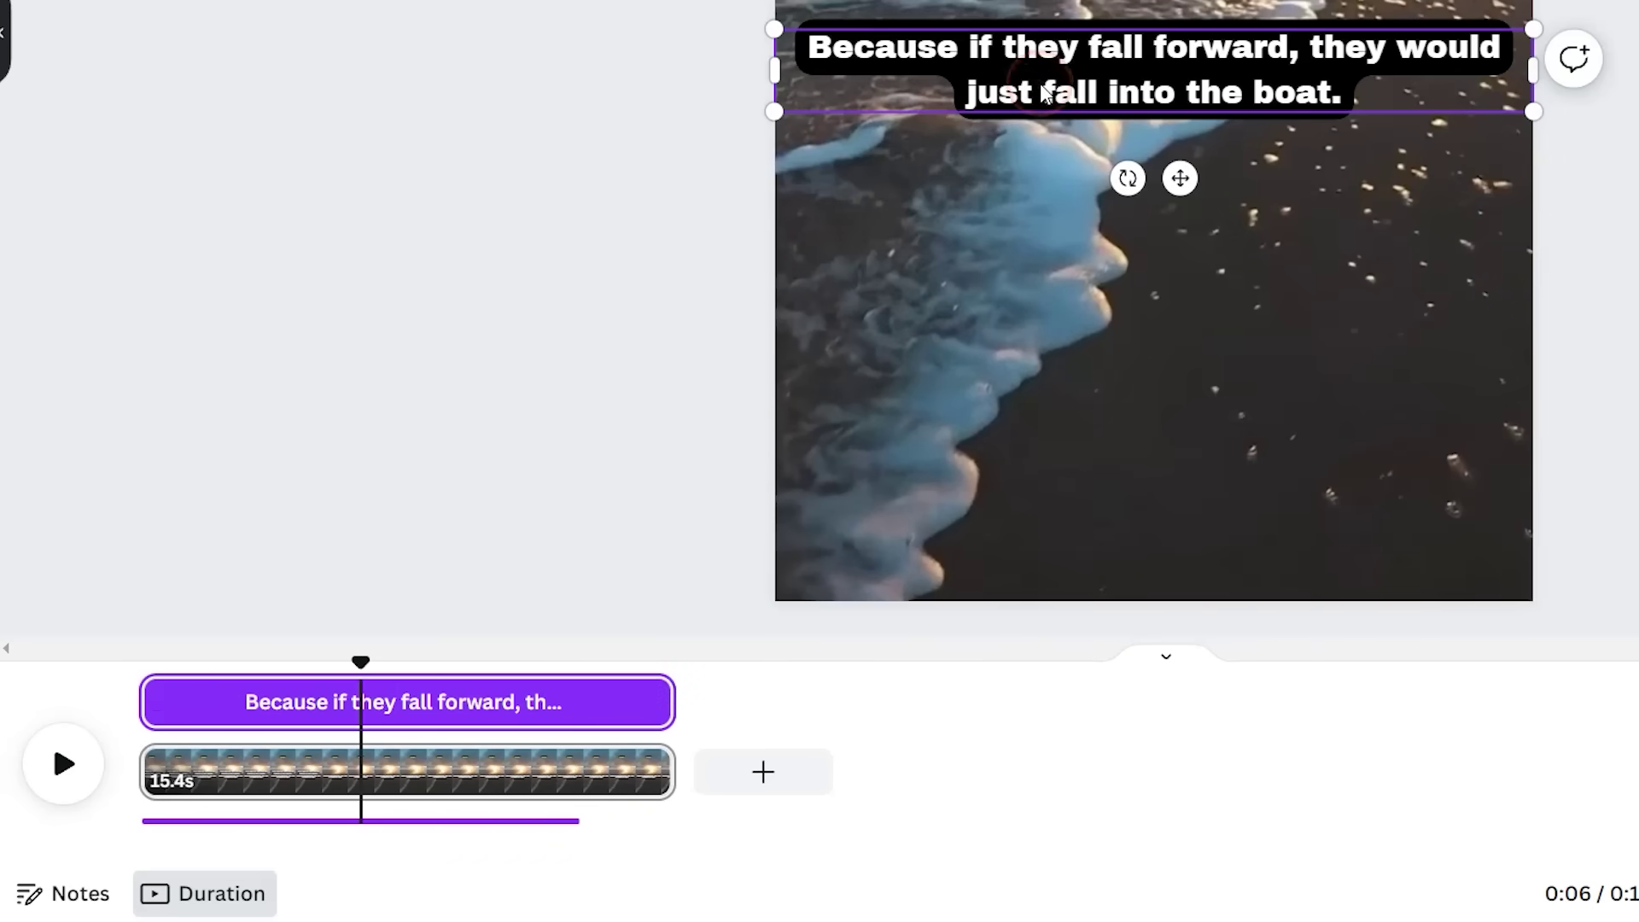
click(1045, 93)
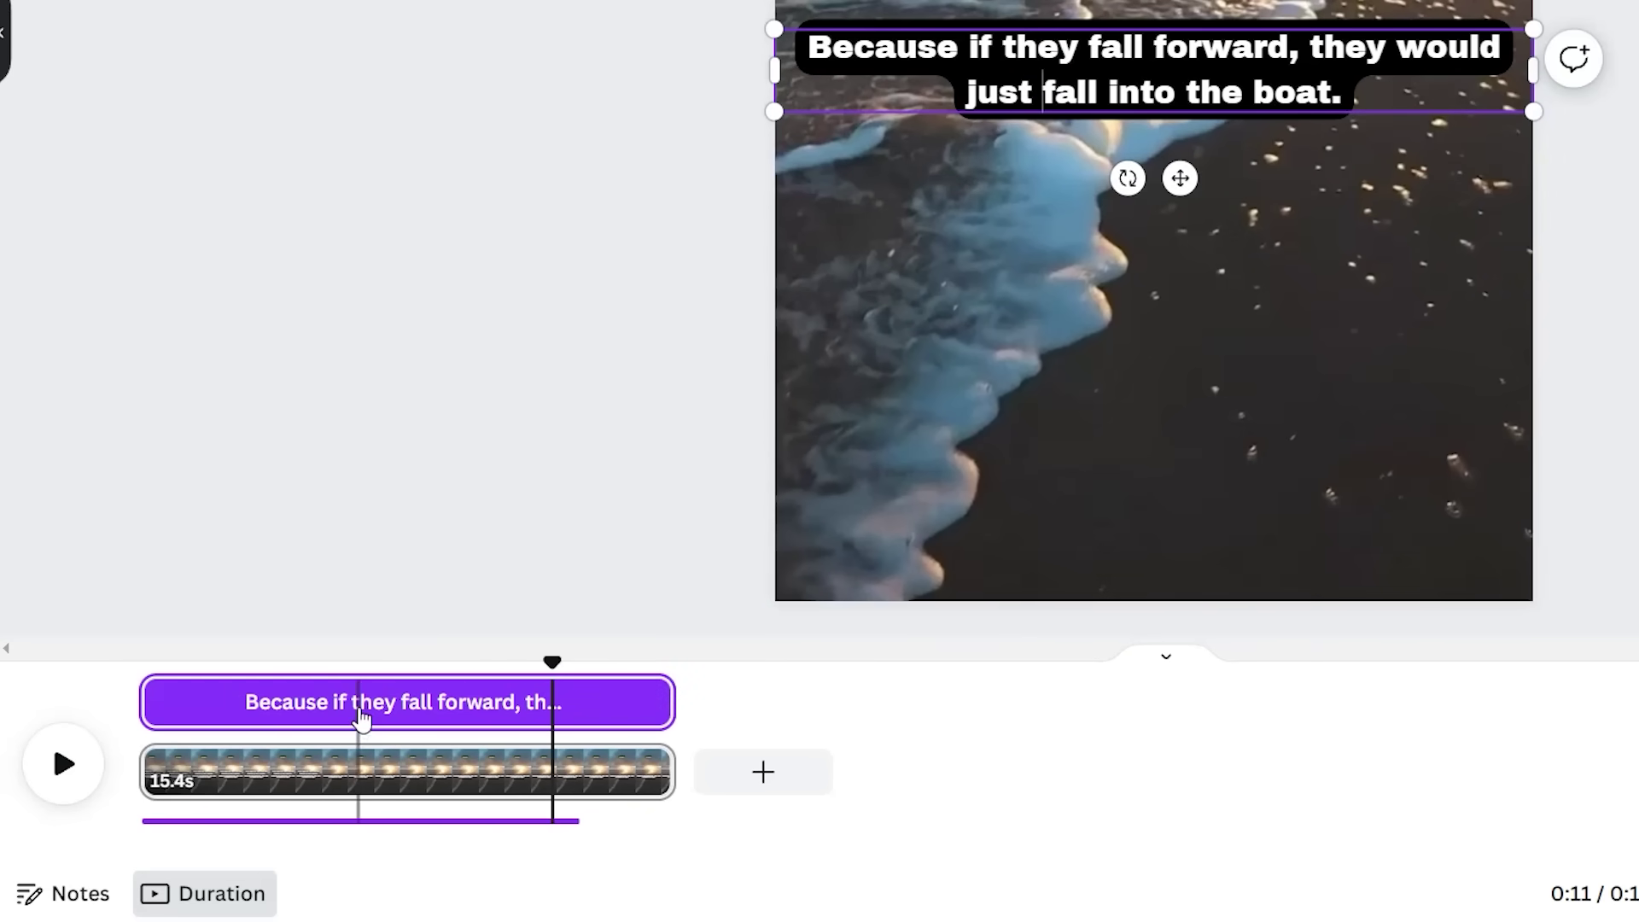
Start the answer after the question, trim the clip to ~10s, and place the answer over the question.
mouse_move(144, 702)
mouse_down()
mouse_move(437, 702)
mouse_move(355, 702)
mouse_up()
drag(671, 702, 495, 703)
drag(671, 773, 499, 777)
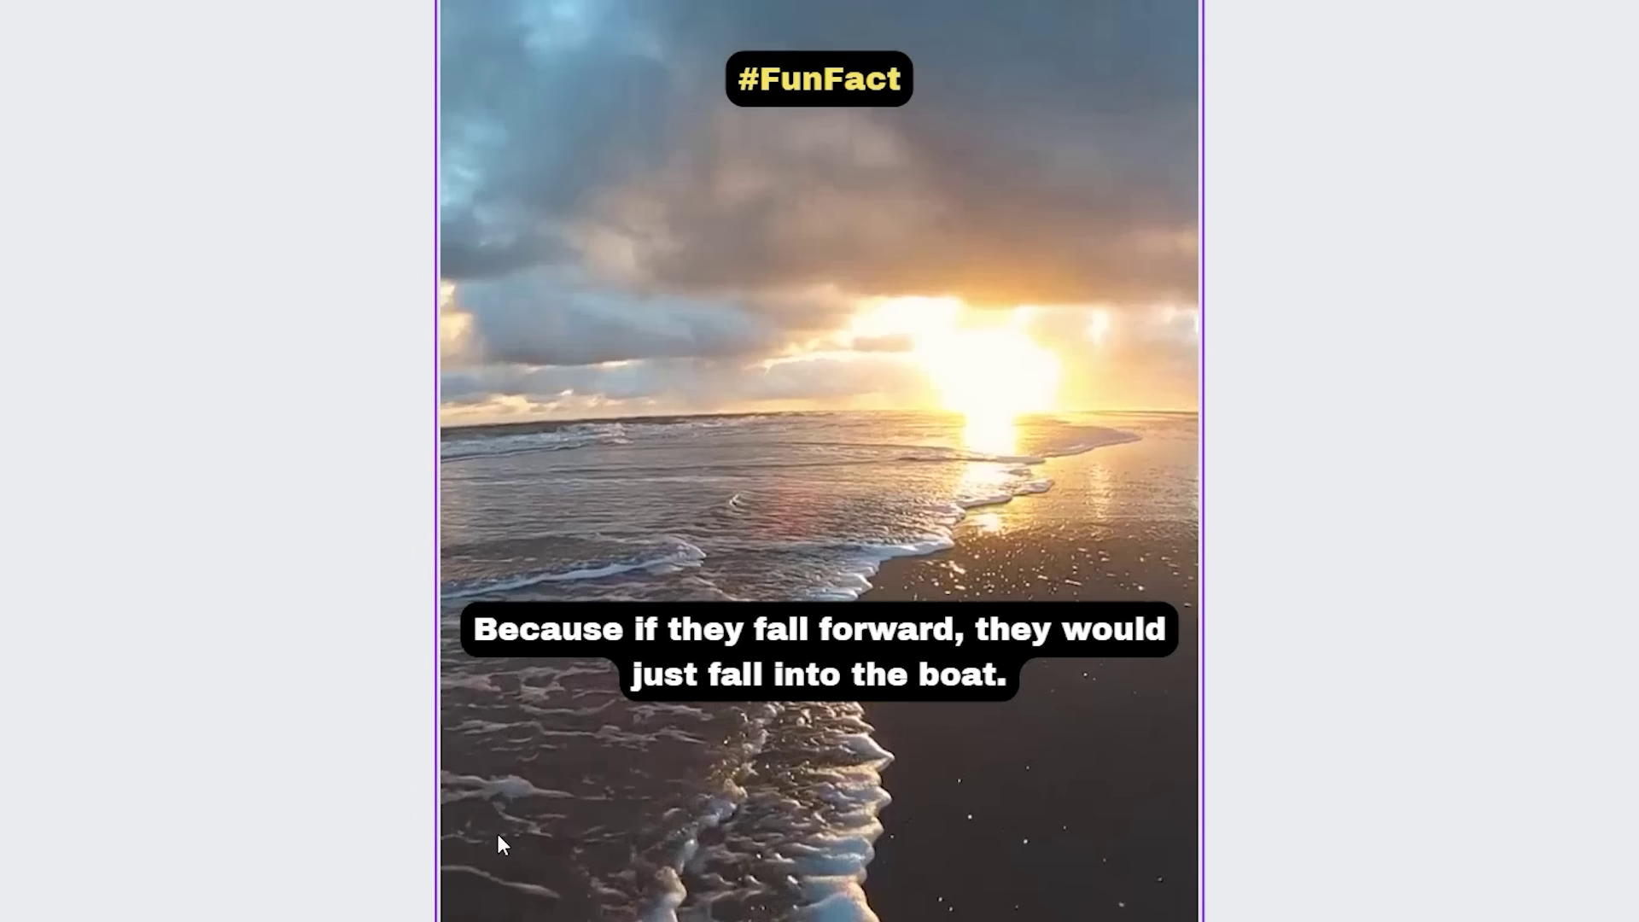
click(779, 612)
drag(841, 761, 846, 648)
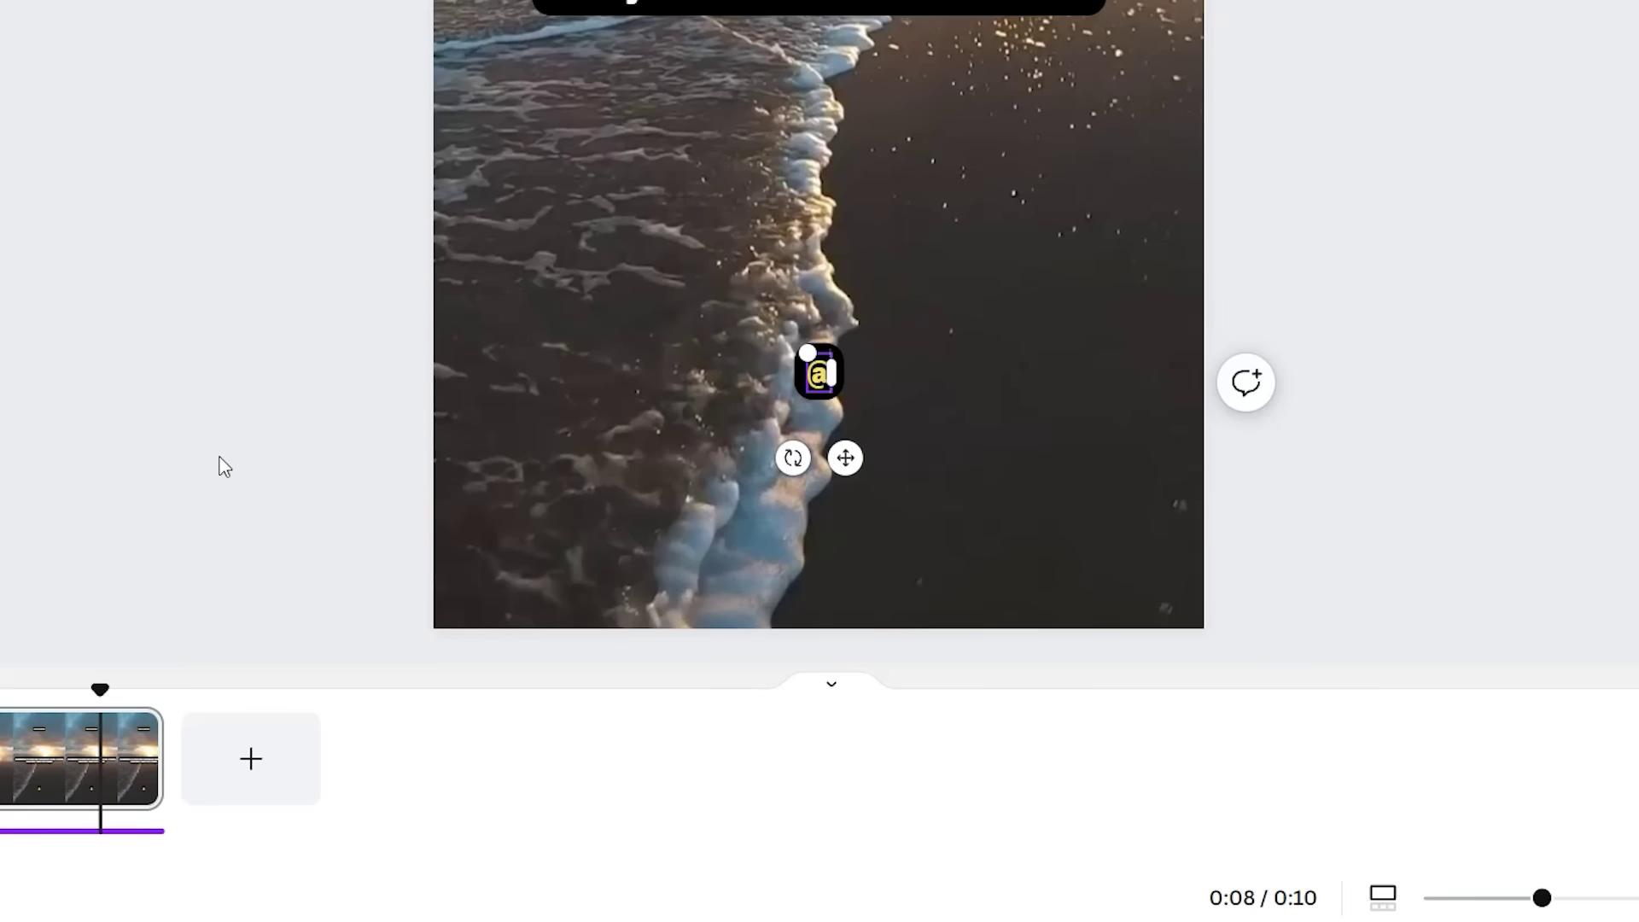
text(FunQuotes)
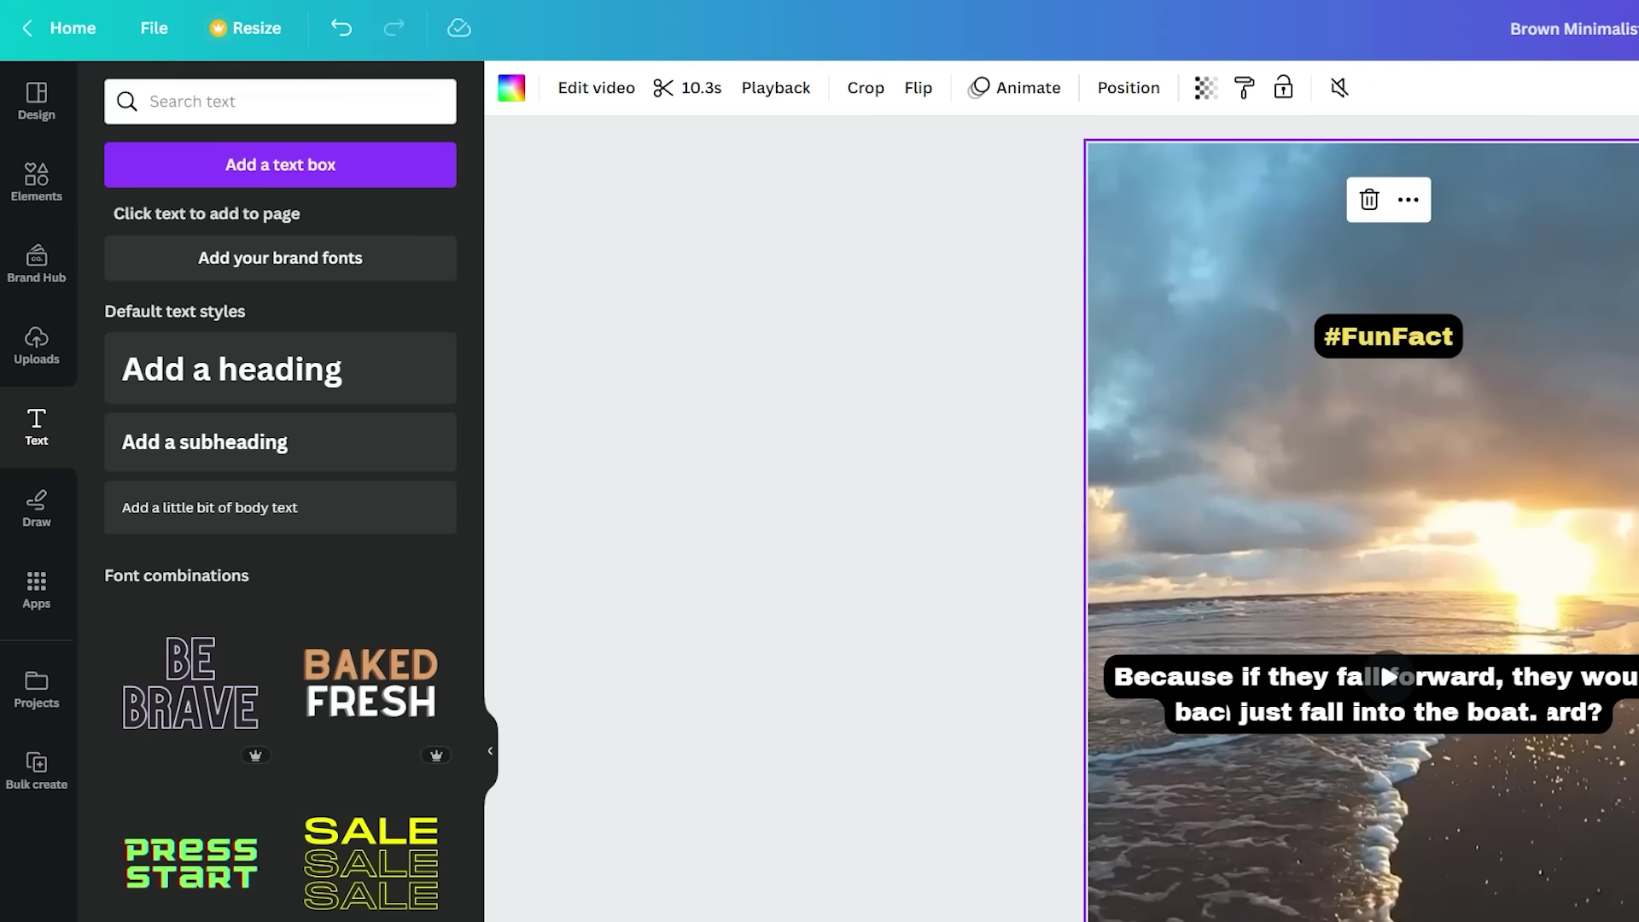
Give the beach video a full-strength vignette of 100, then return to the text options.
click(578, 89)
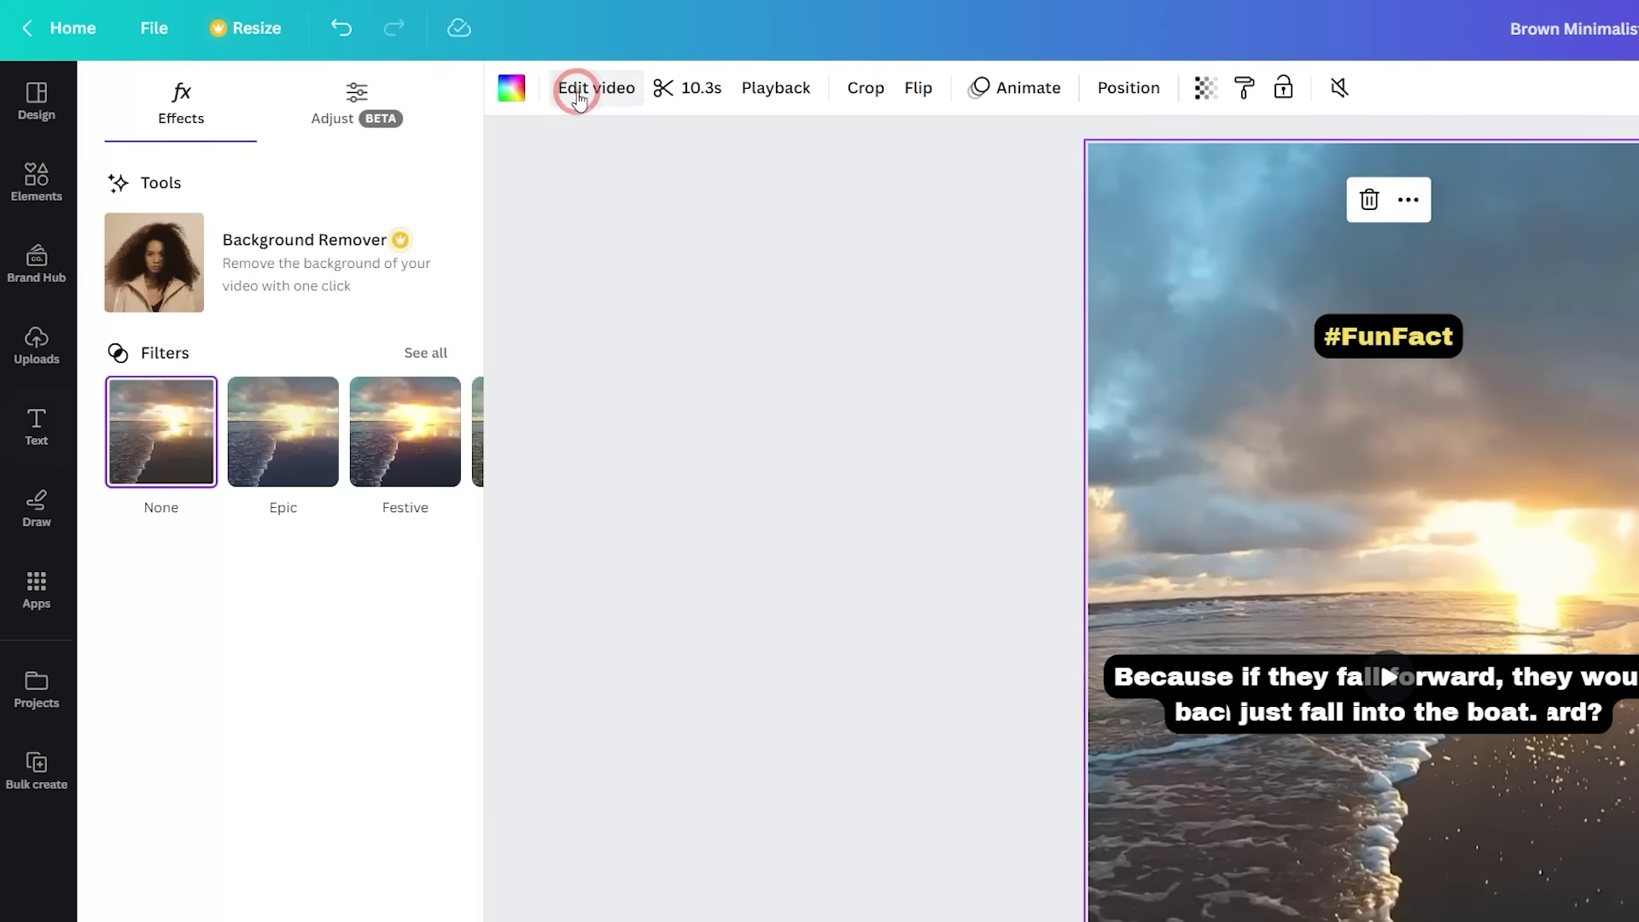
click(346, 126)
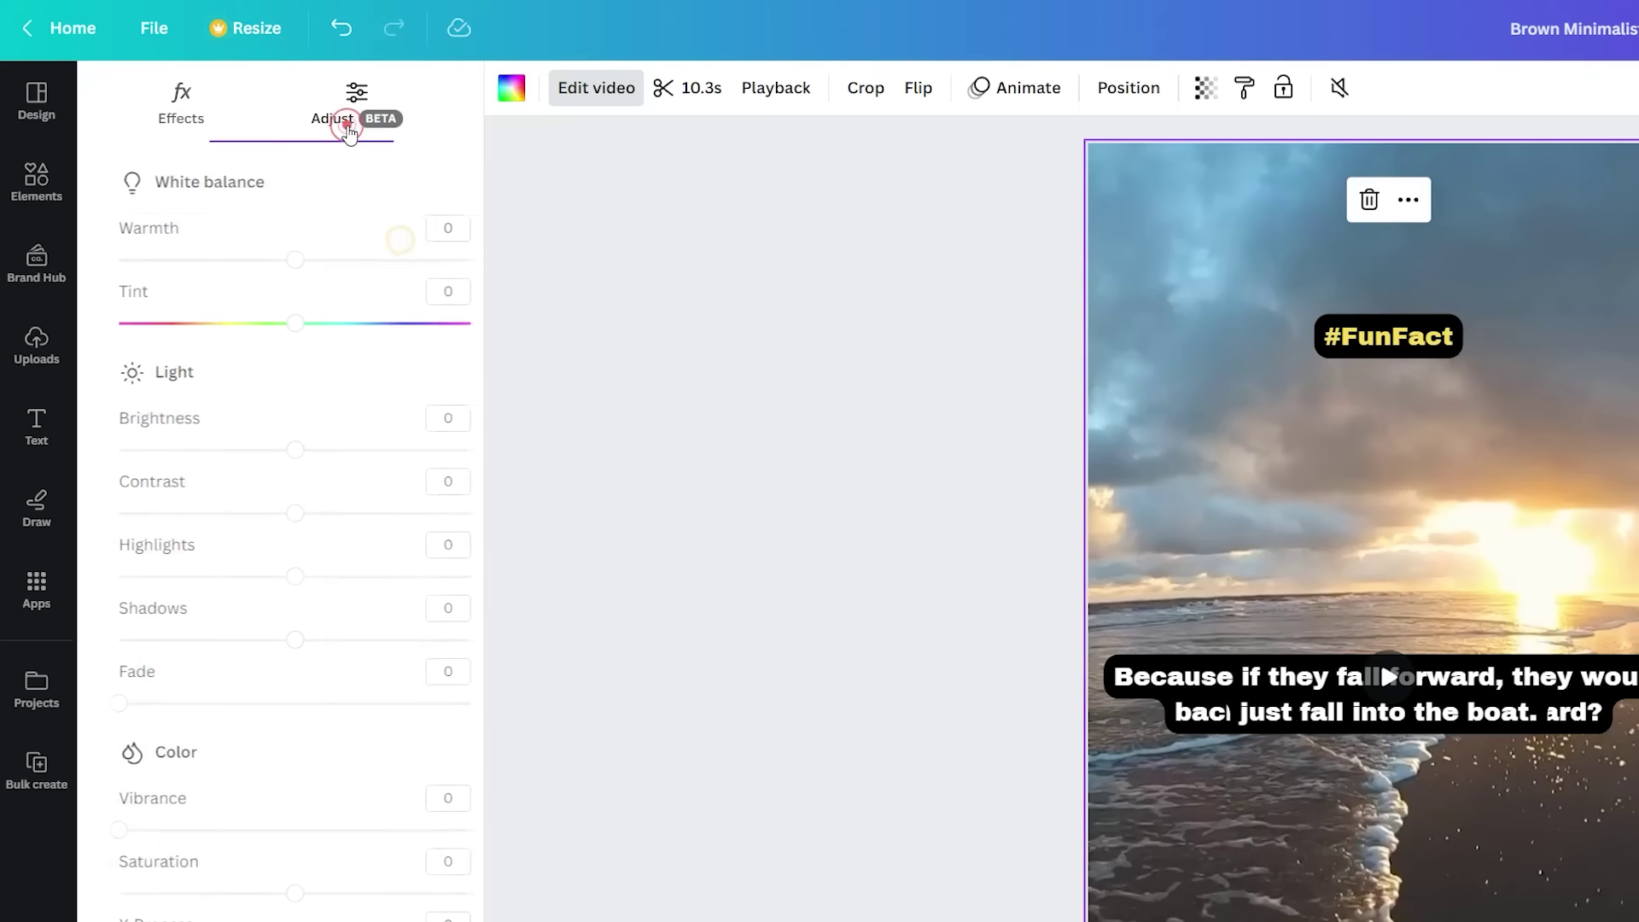
scroll(318, 252, down, 3)
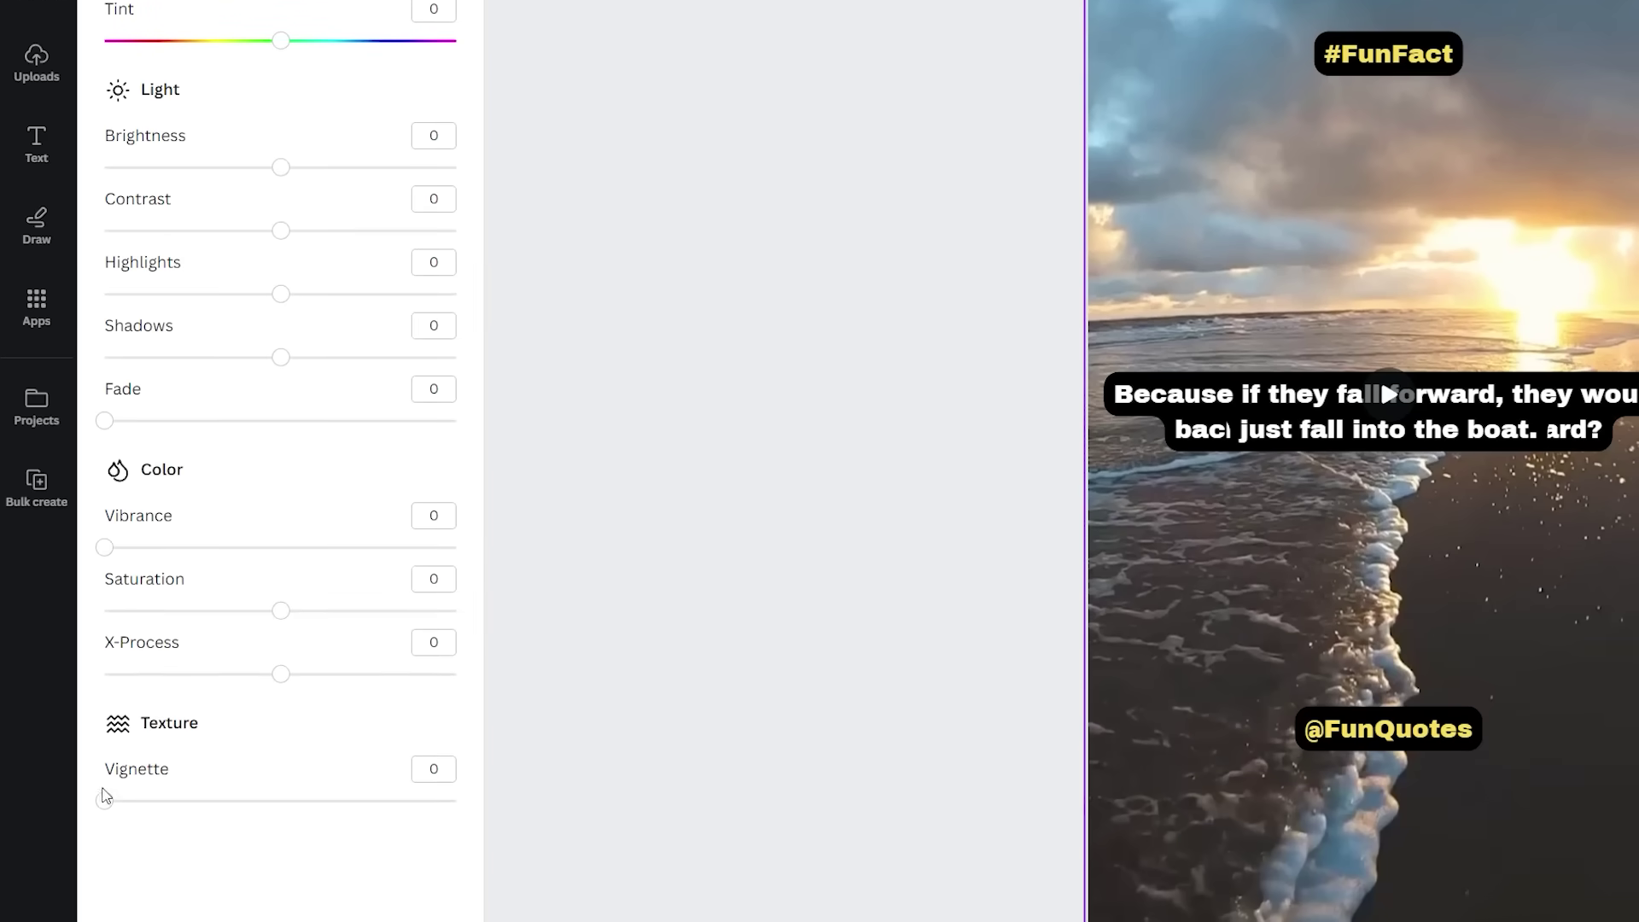
drag(103, 798, 450, 800)
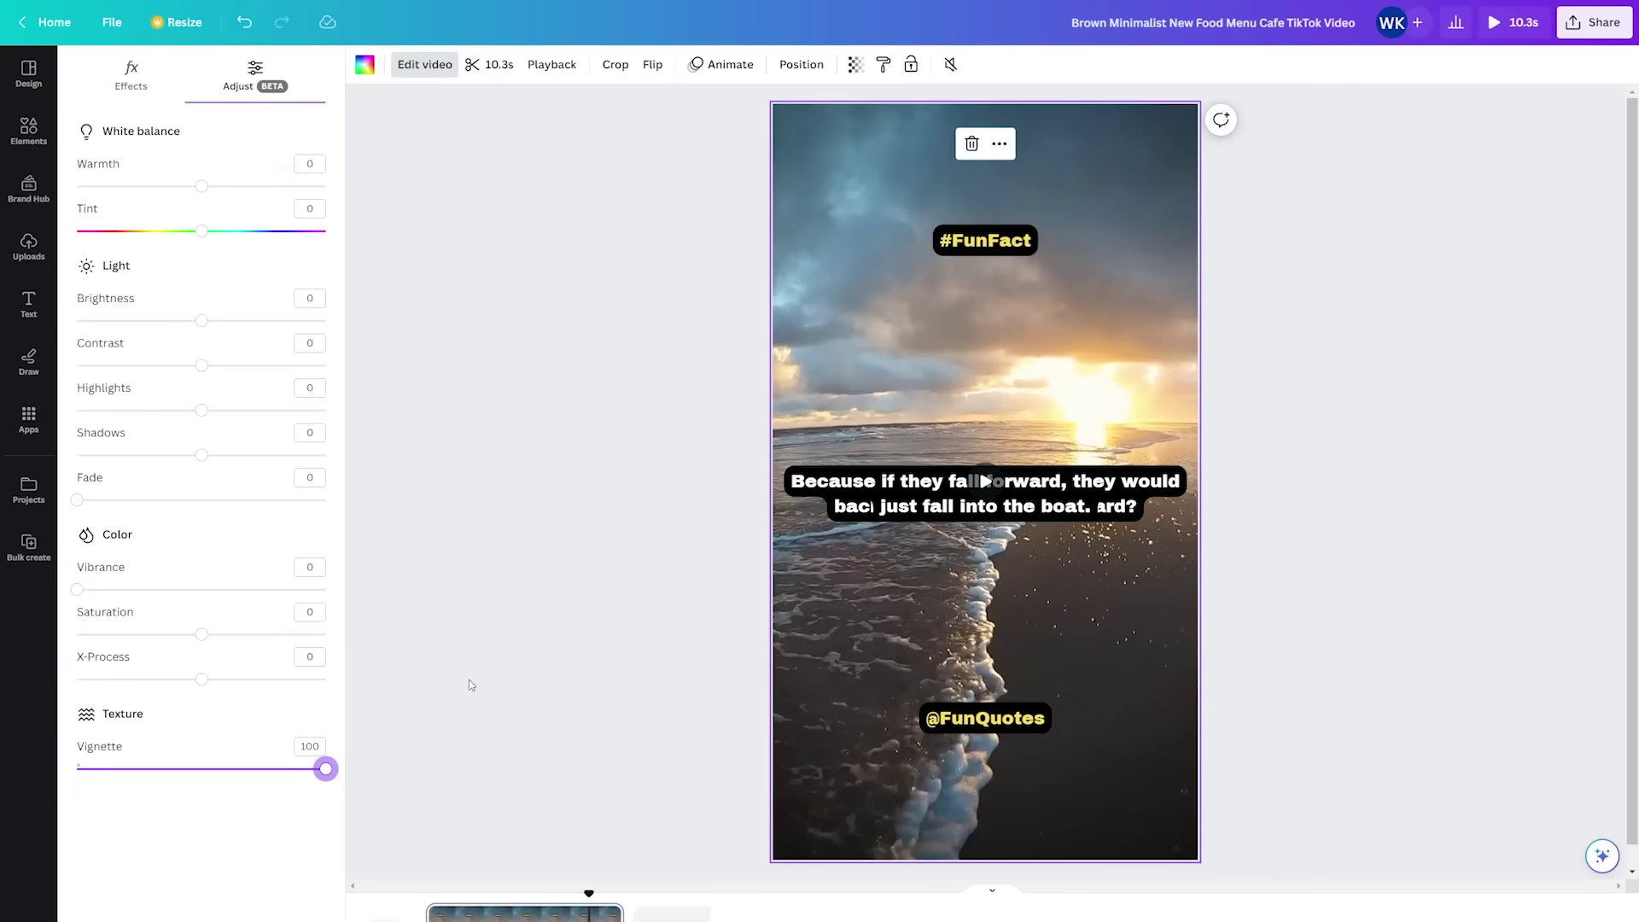
click(469, 680)
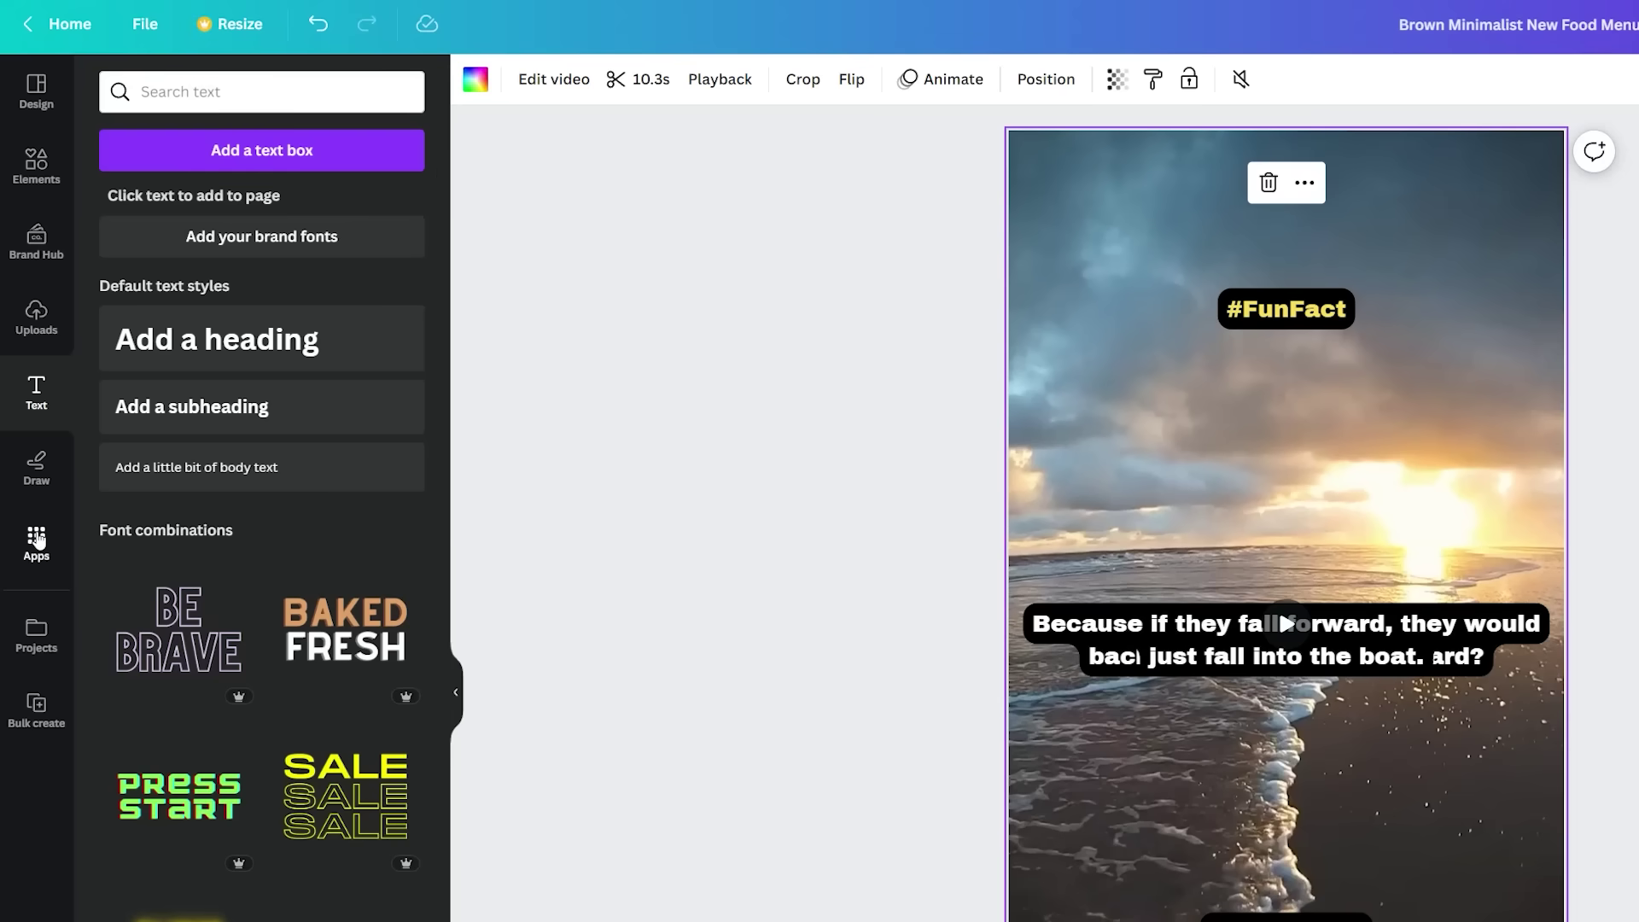
Search the Apps panel for 'bulk create' and open the Bulk create app.
click(37, 539)
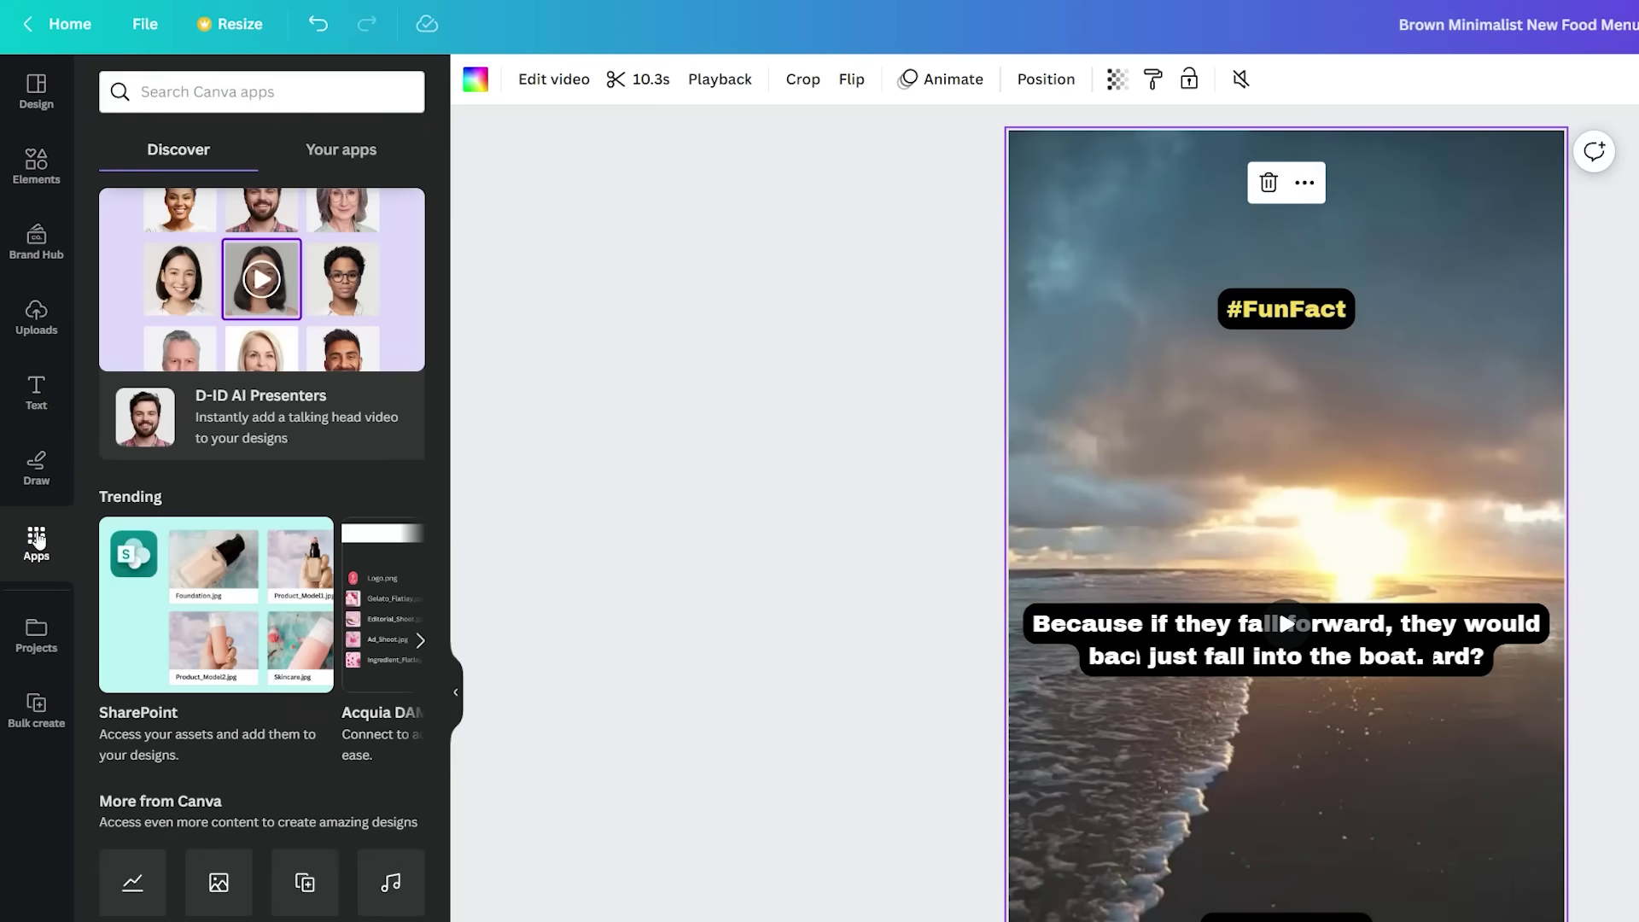
click(255, 82)
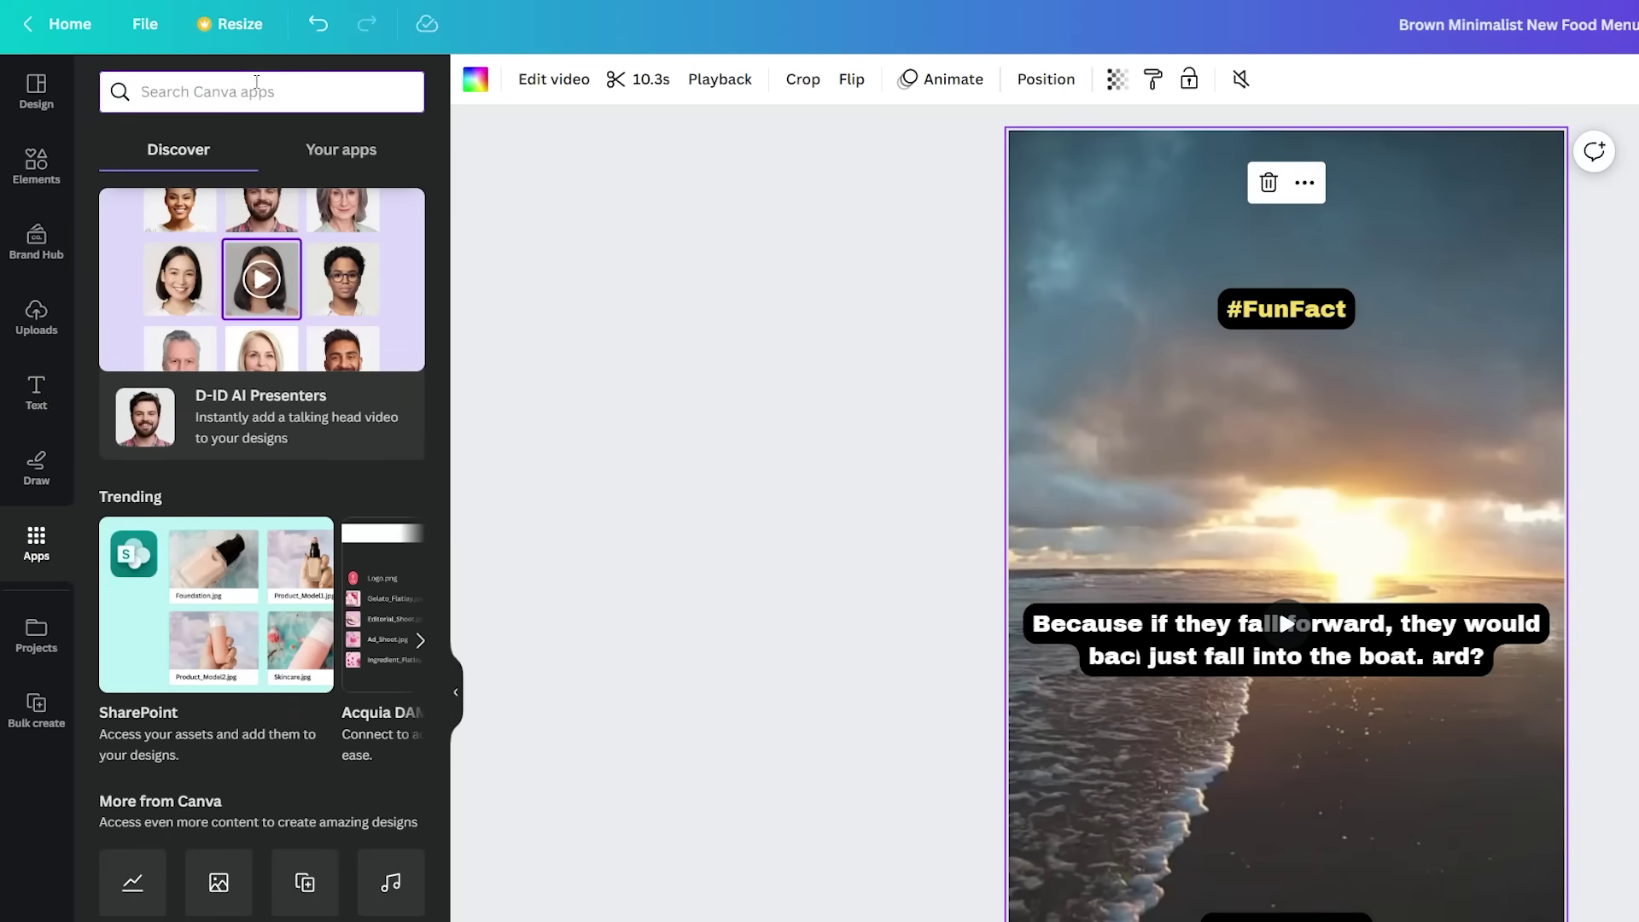
text(bulk create)
key(Return)
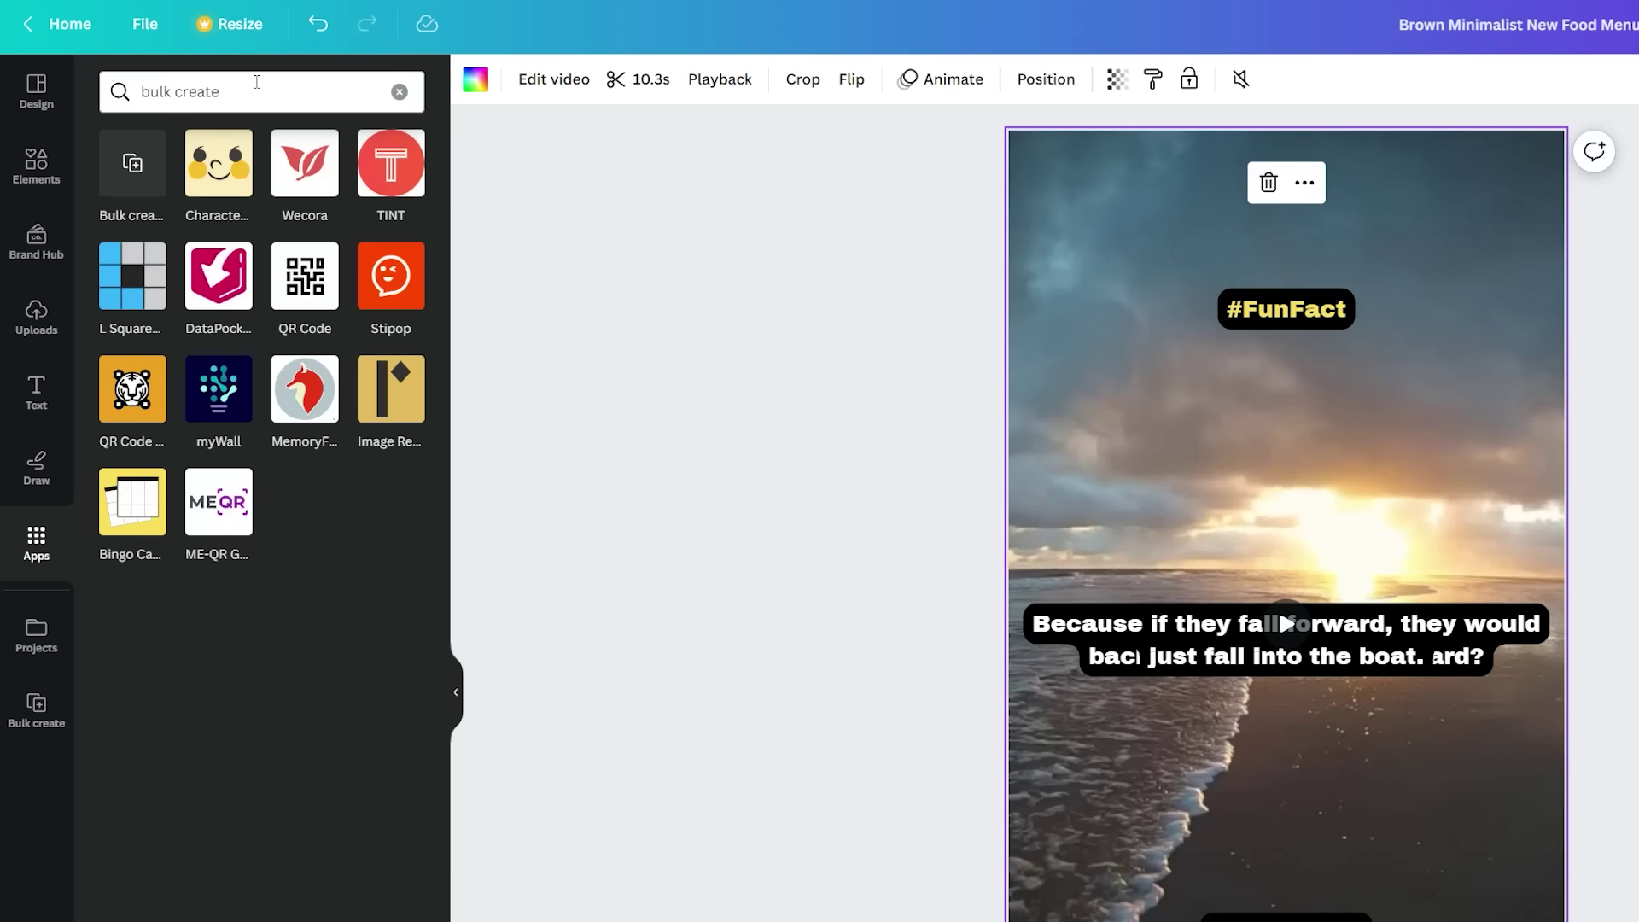
click(134, 189)
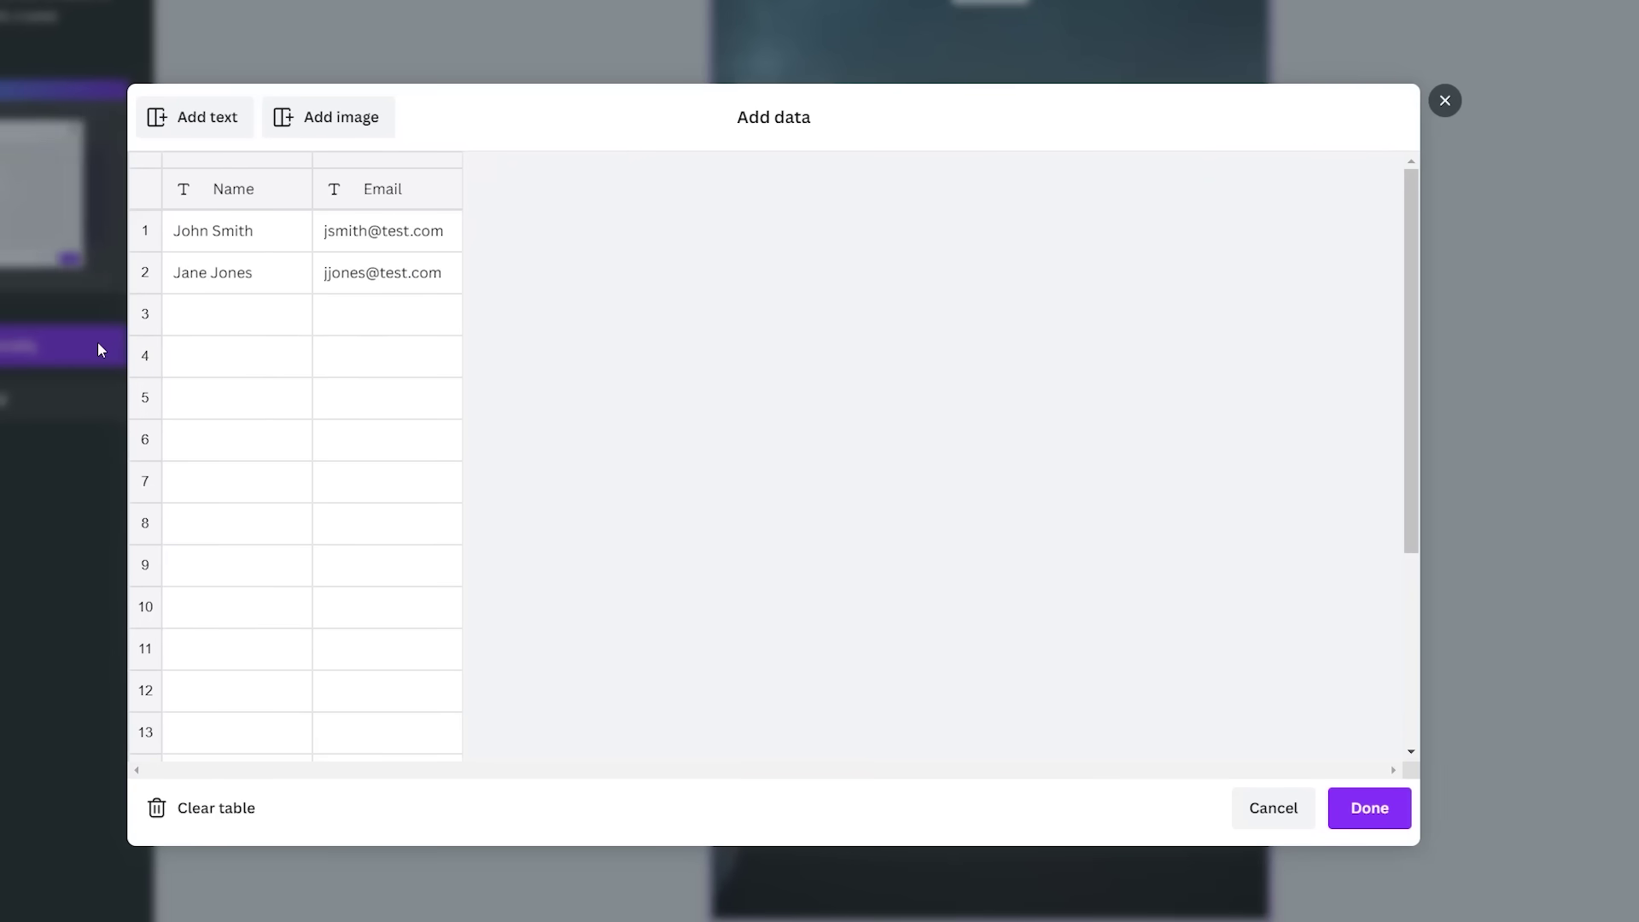
Clear the sample Bulk Create table and copy the quotes range A1:B11 from Excel.
click(225, 815)
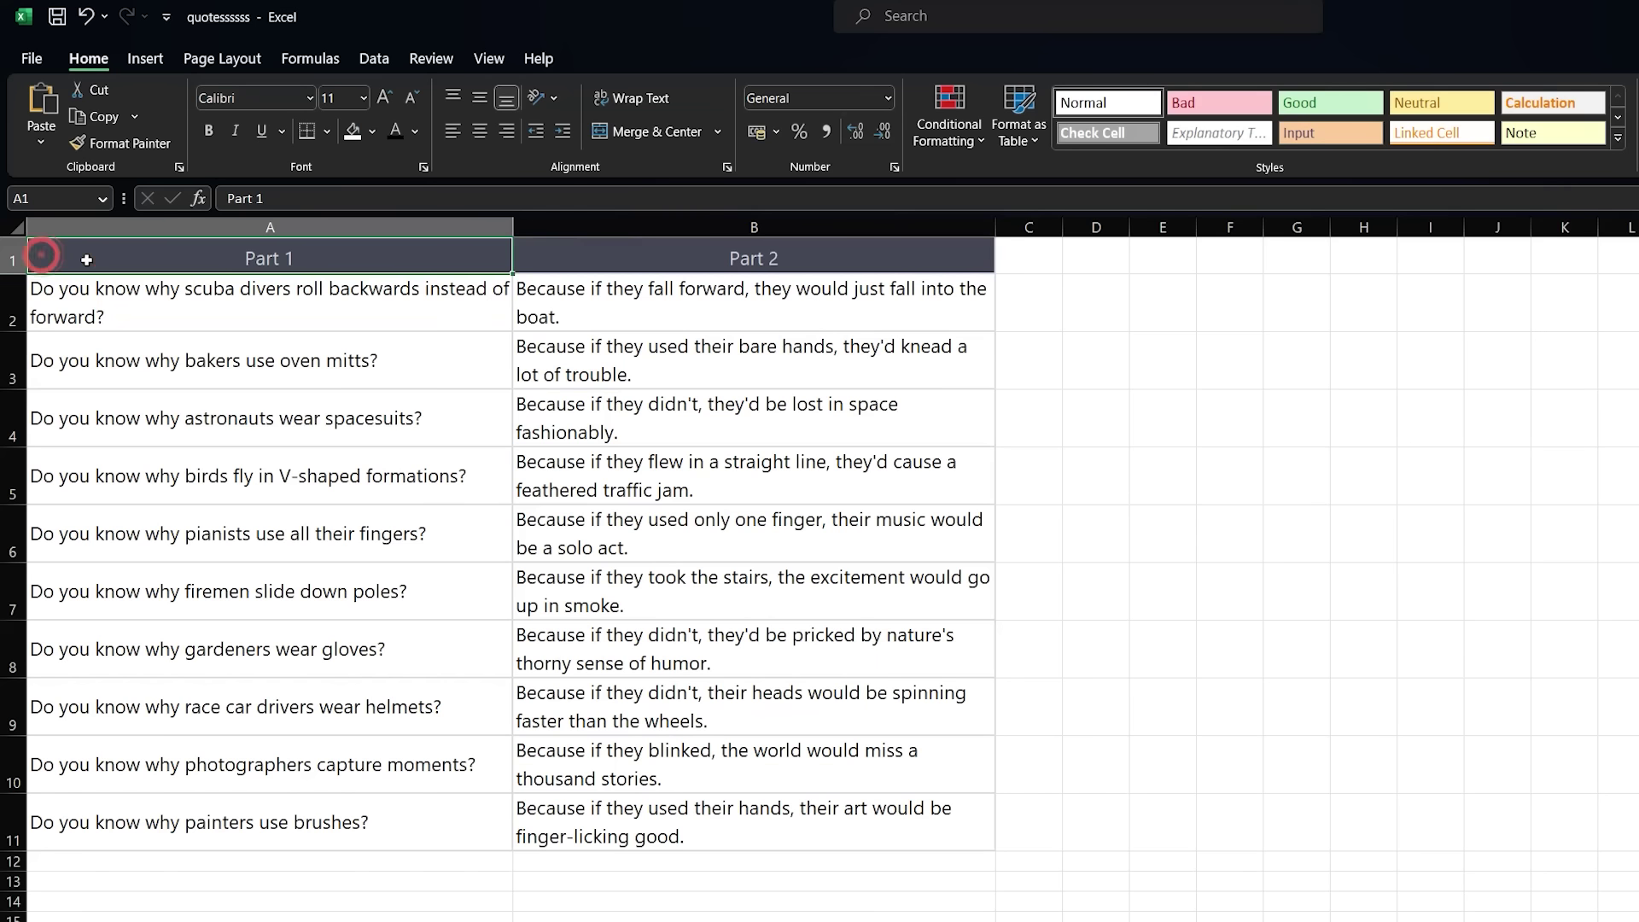
mouse_move(37, 252)
mouse_down()
mouse_move(598, 766)
mouse_move(602, 826)
mouse_up()
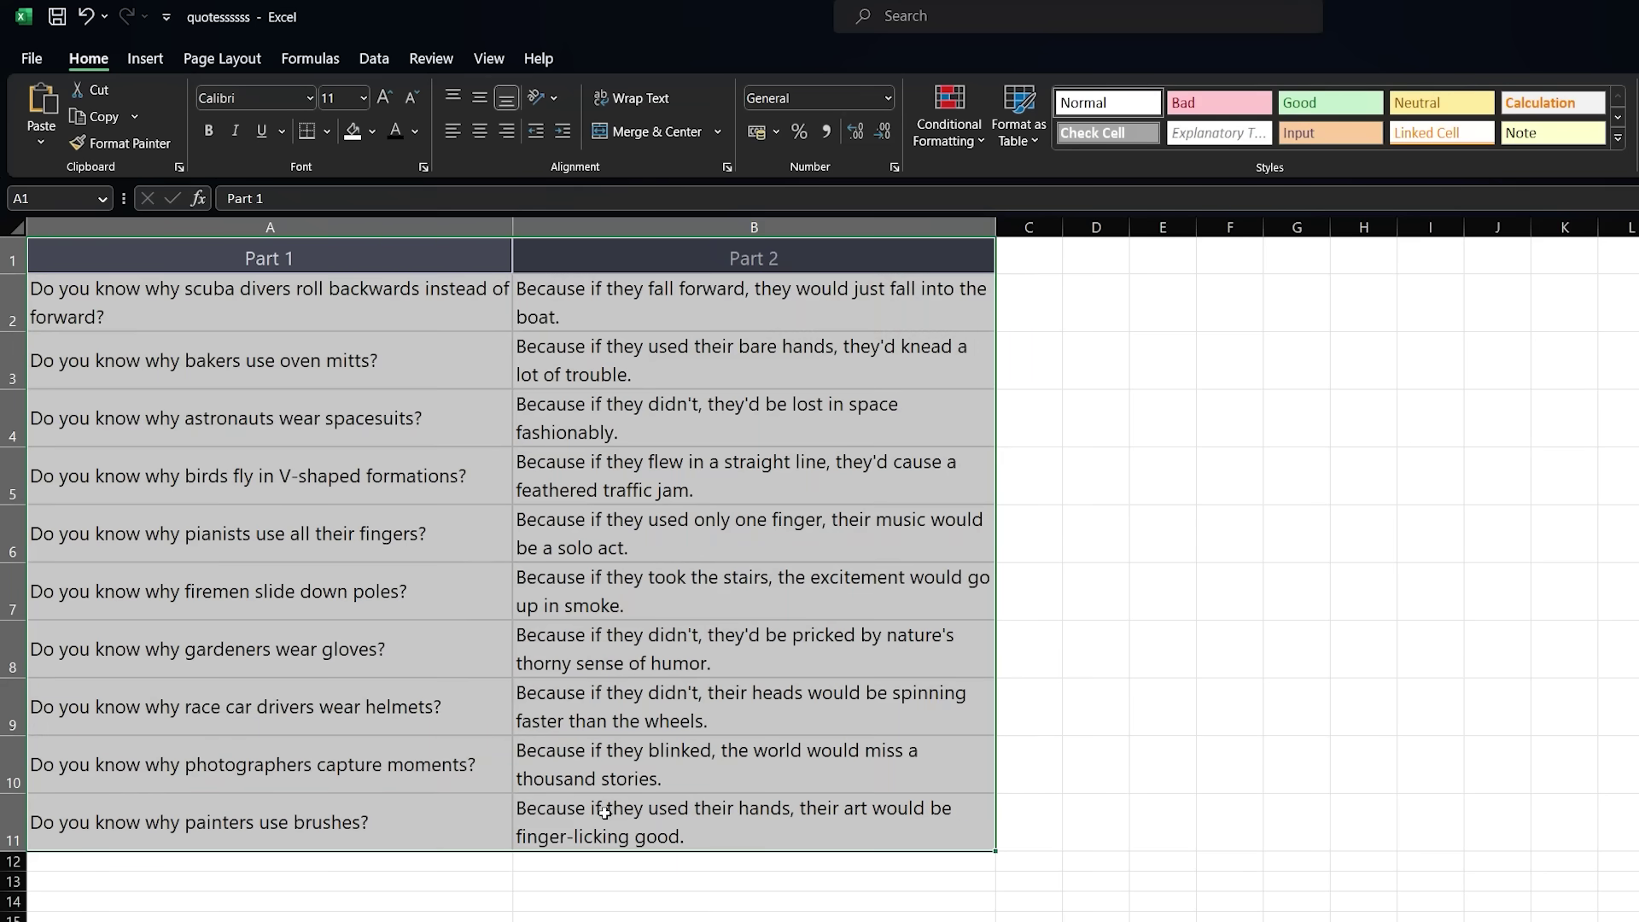
right_click(943, 506)
click(1018, 586)
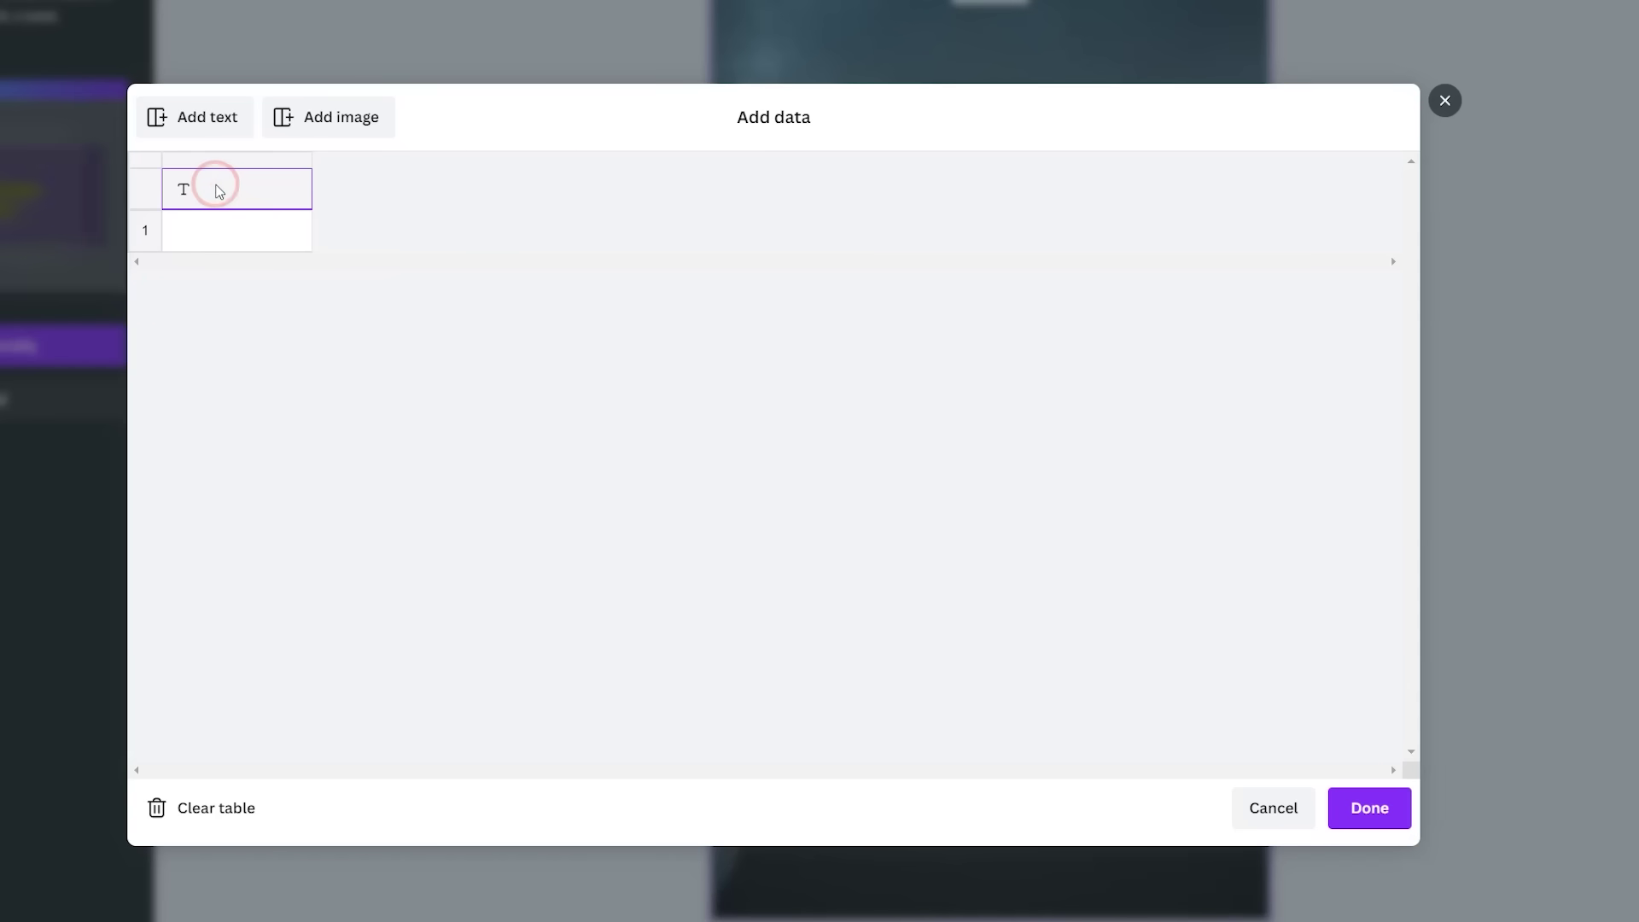
Paste the Part 1 and Part 2 quotes into the data table and finish with Done.
right_click(216, 187)
click(284, 251)
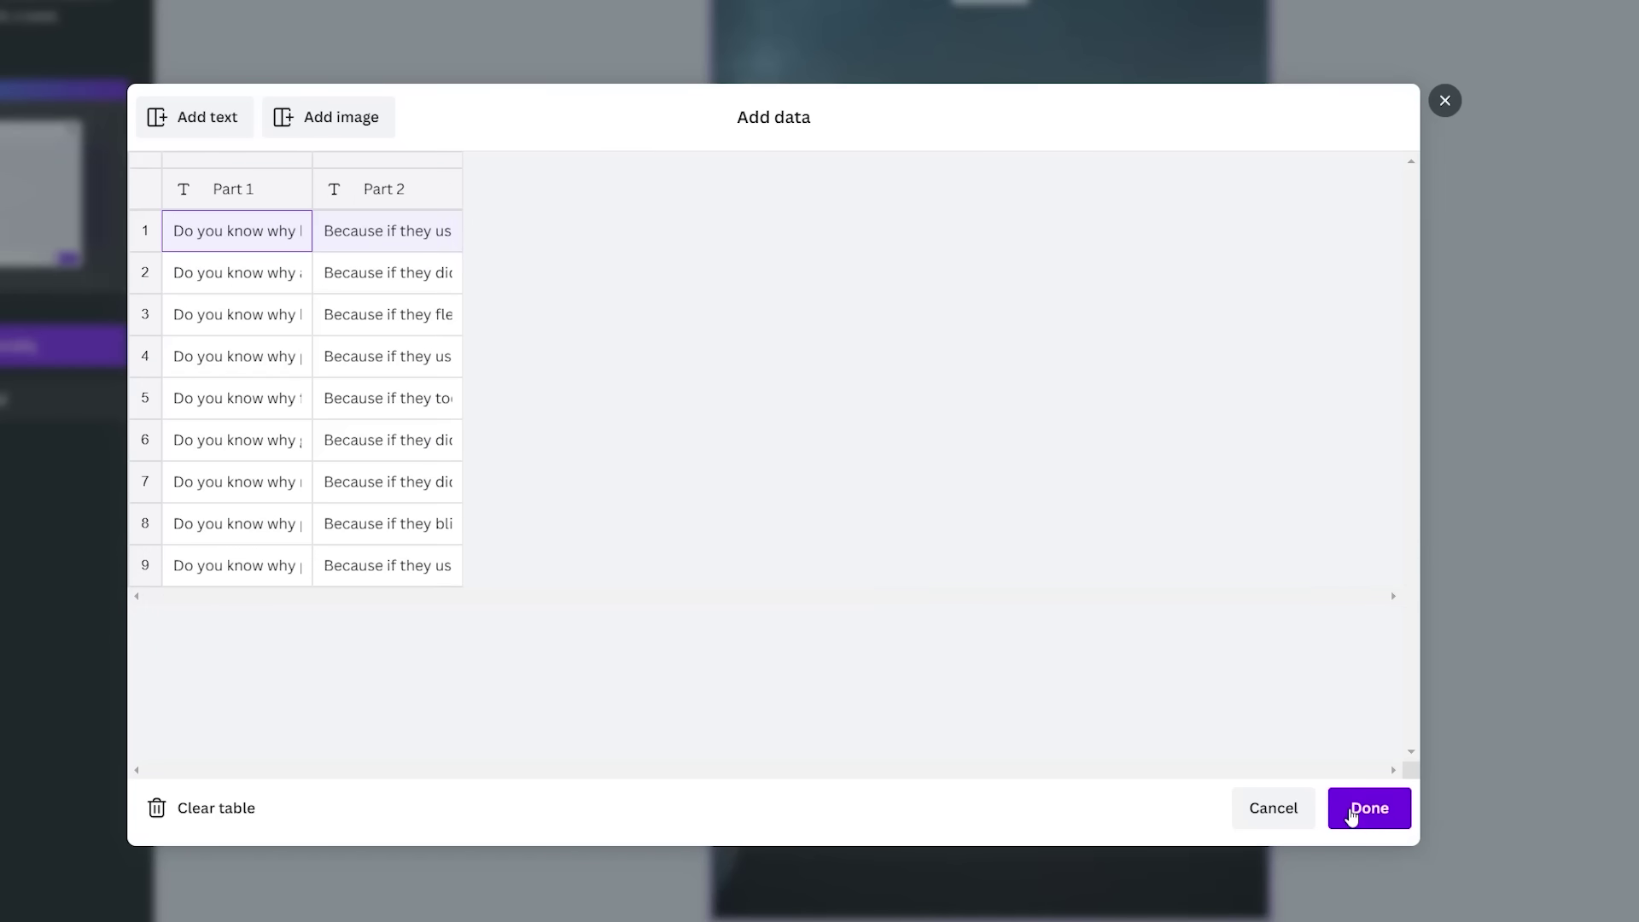
click(1367, 808)
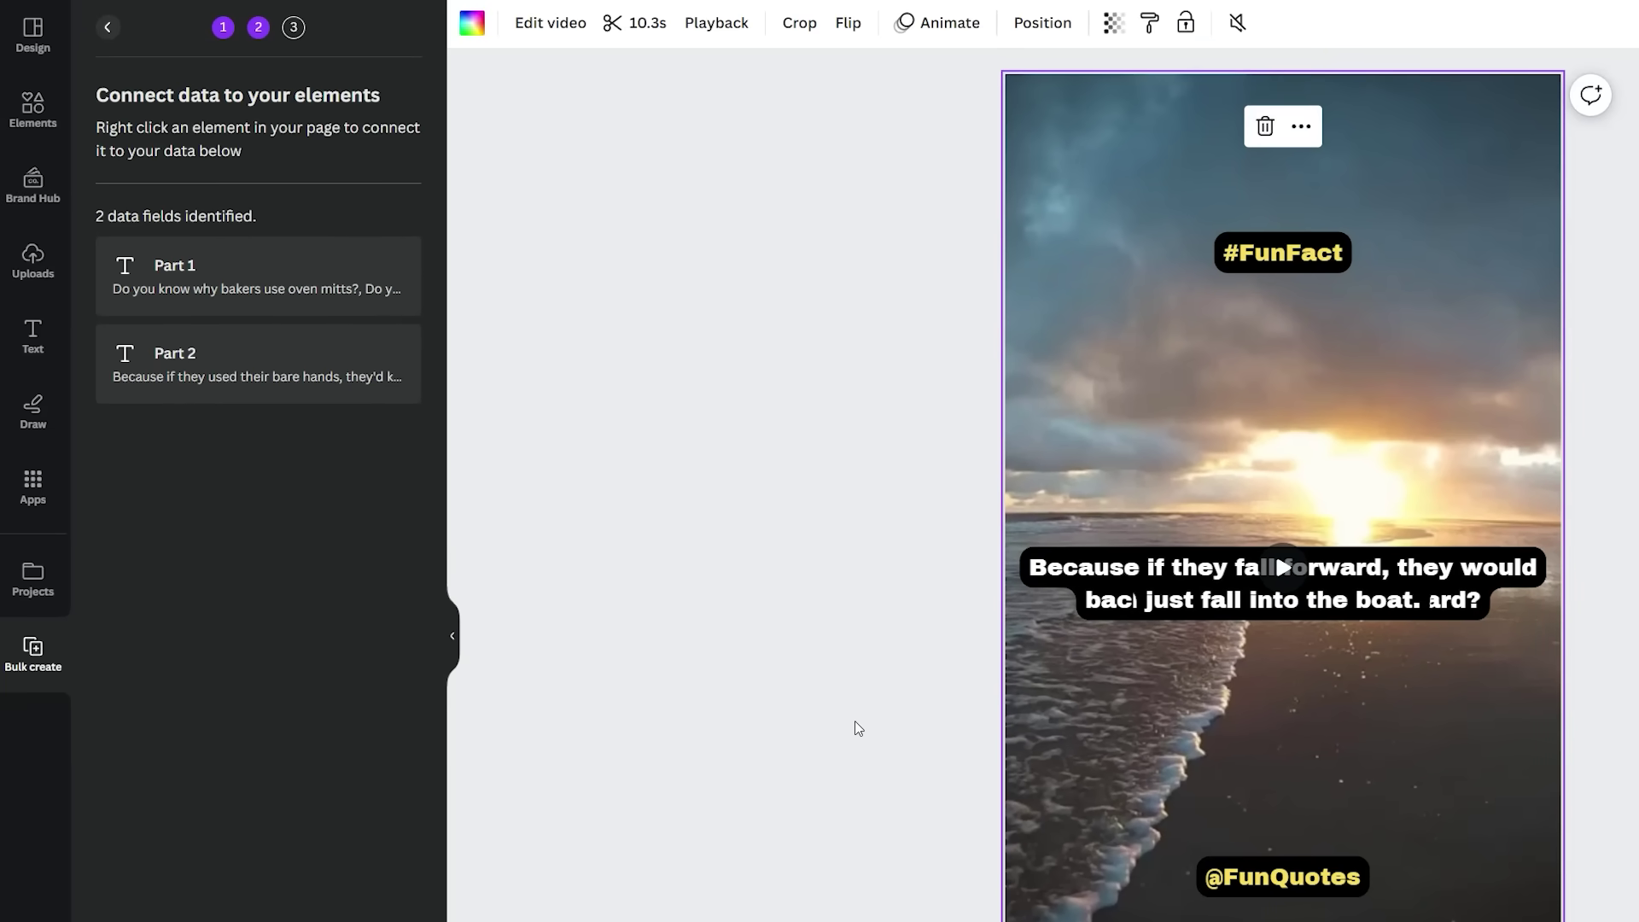
Connect the question caption on the beach clip to the Part 1 field.
click(1176, 602)
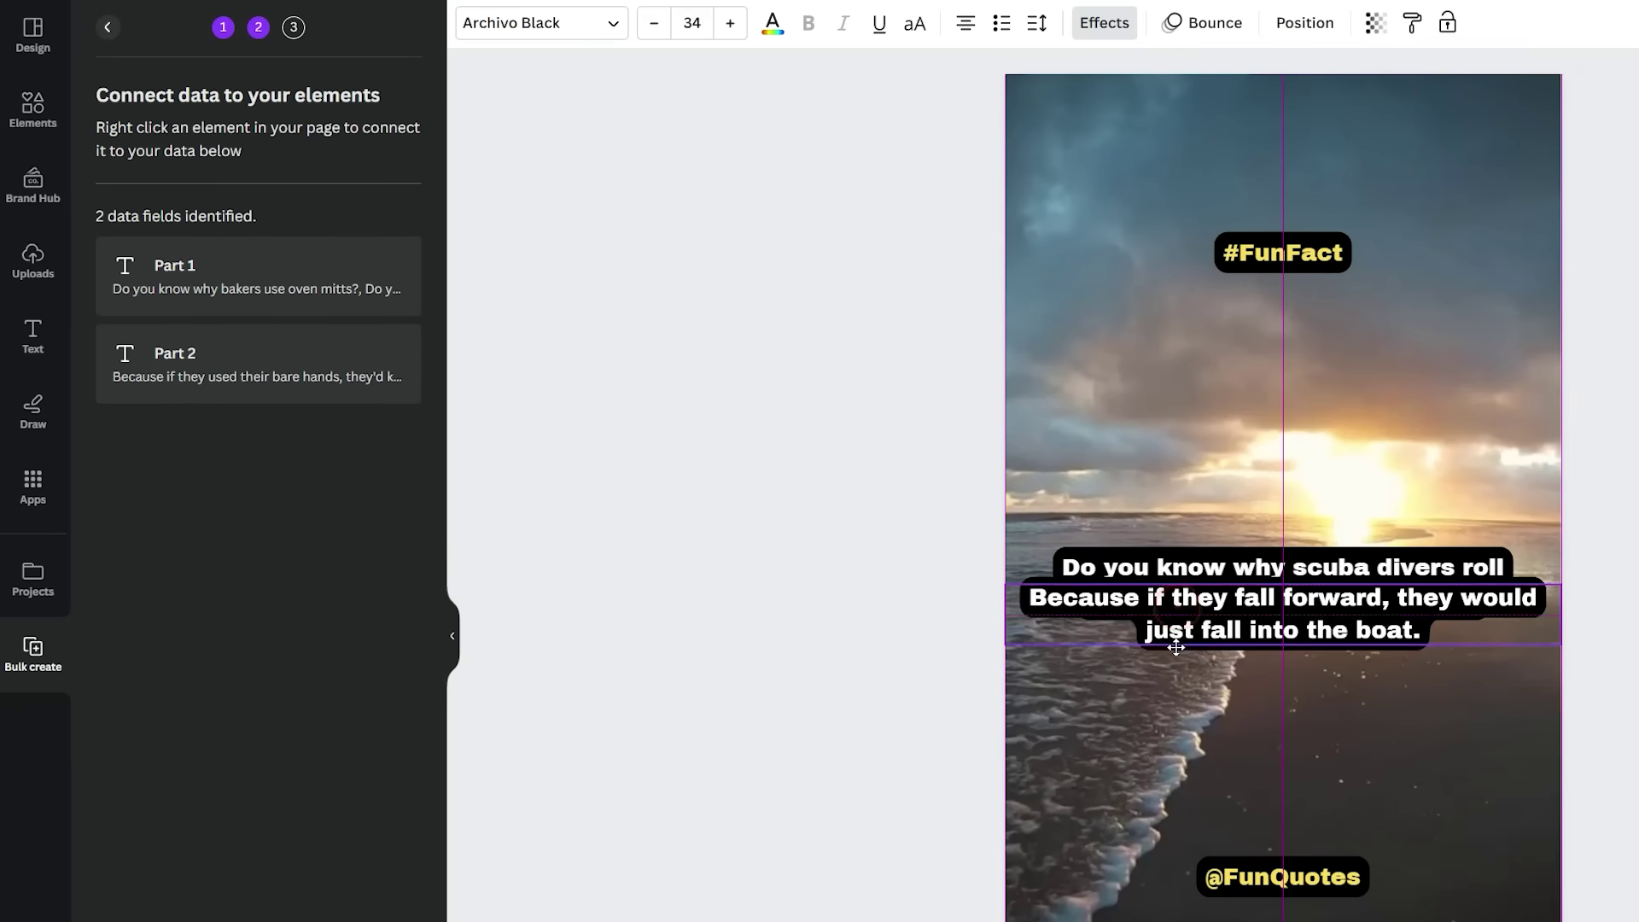
right_click(1176, 611)
mouse_move(1271, 645)
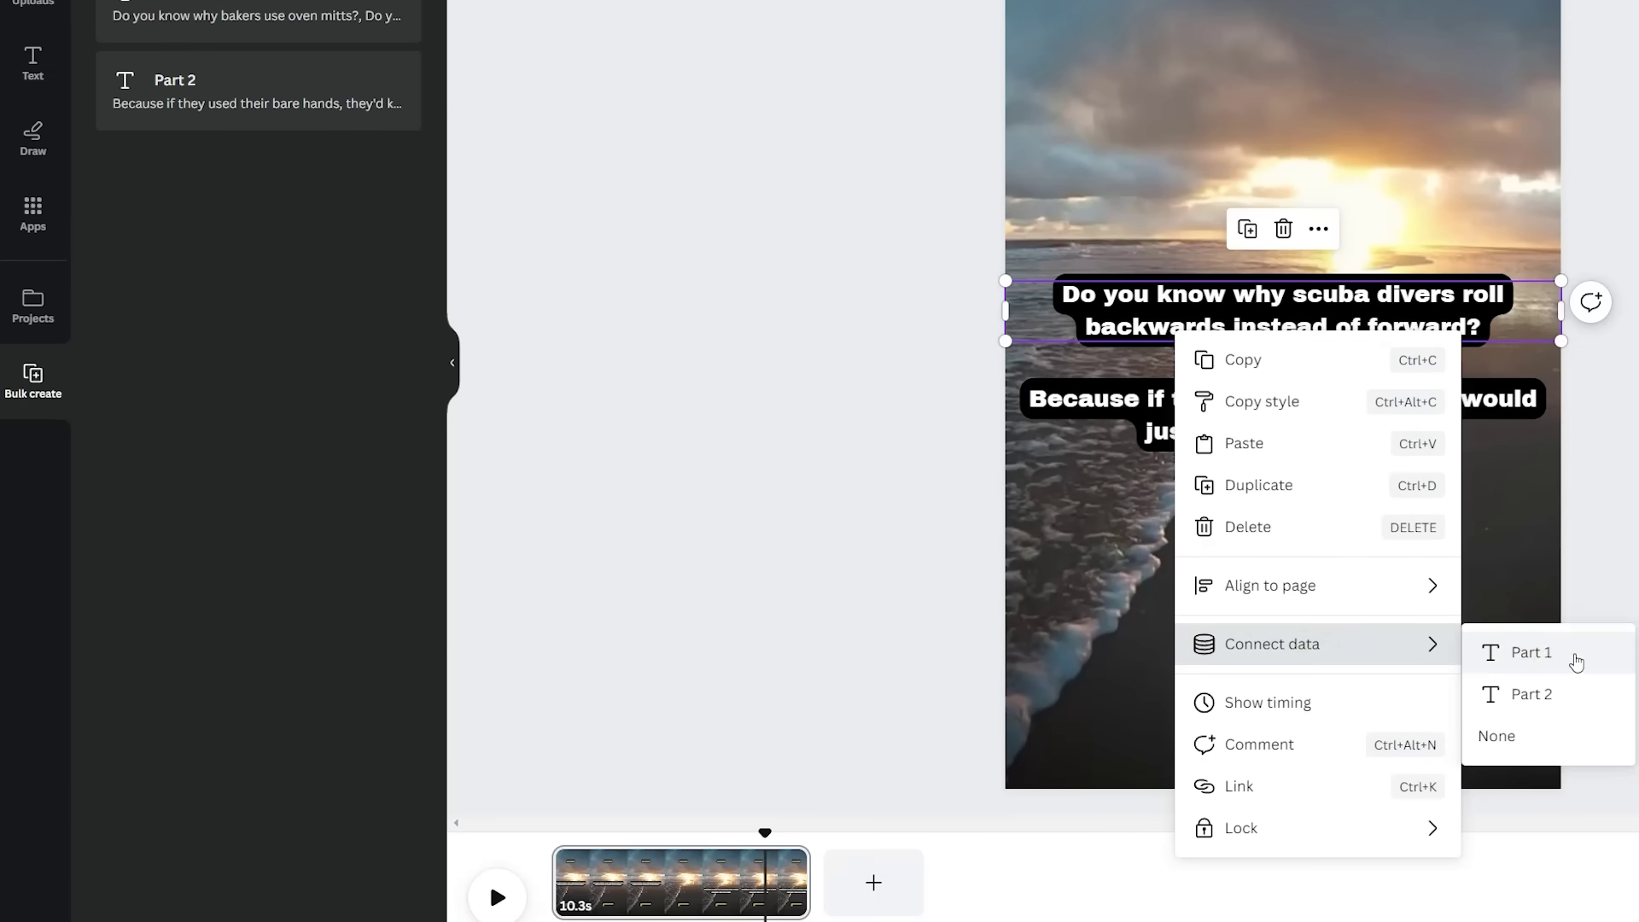
click(1576, 656)
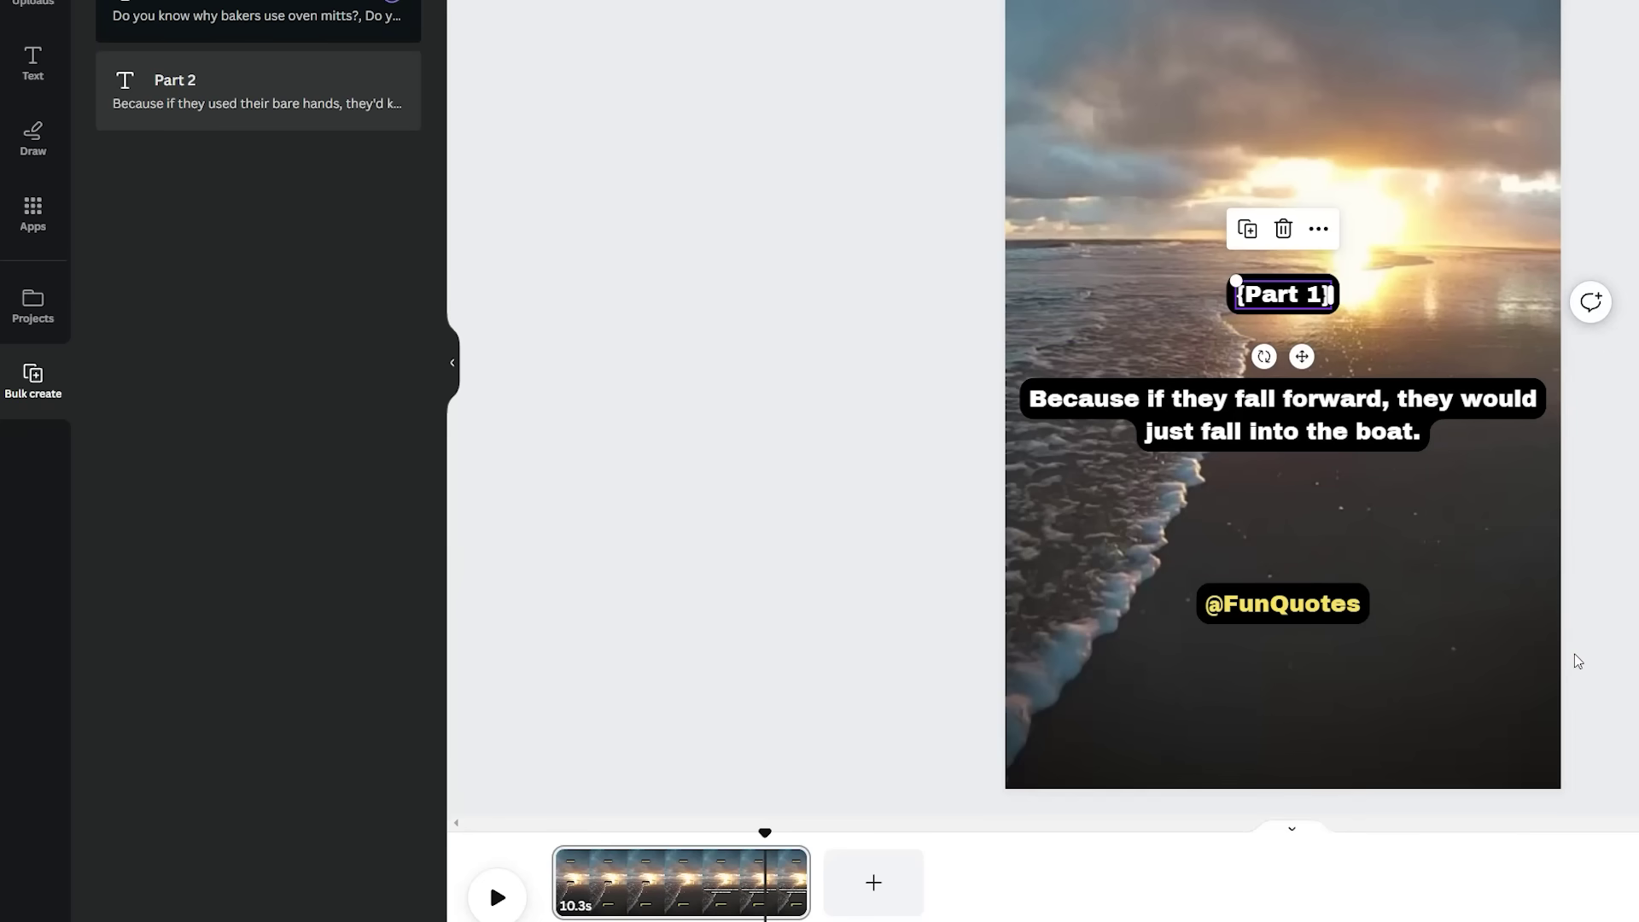
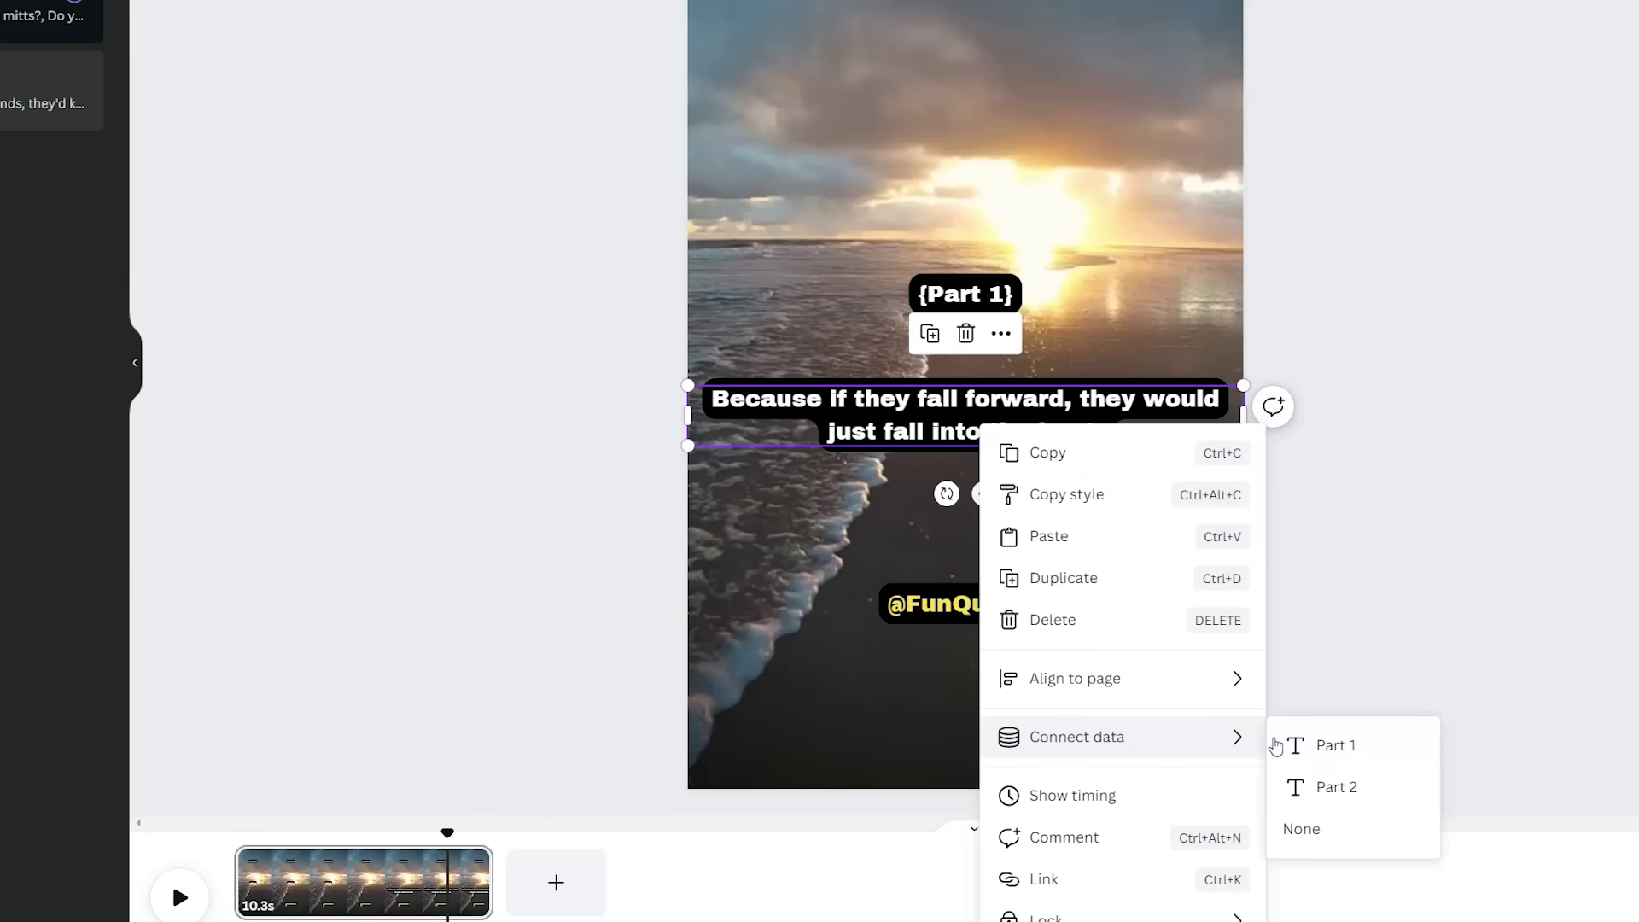
Link the second quote text box to the Part 2 field and move it onto the Part 1 spot.
click(1347, 794)
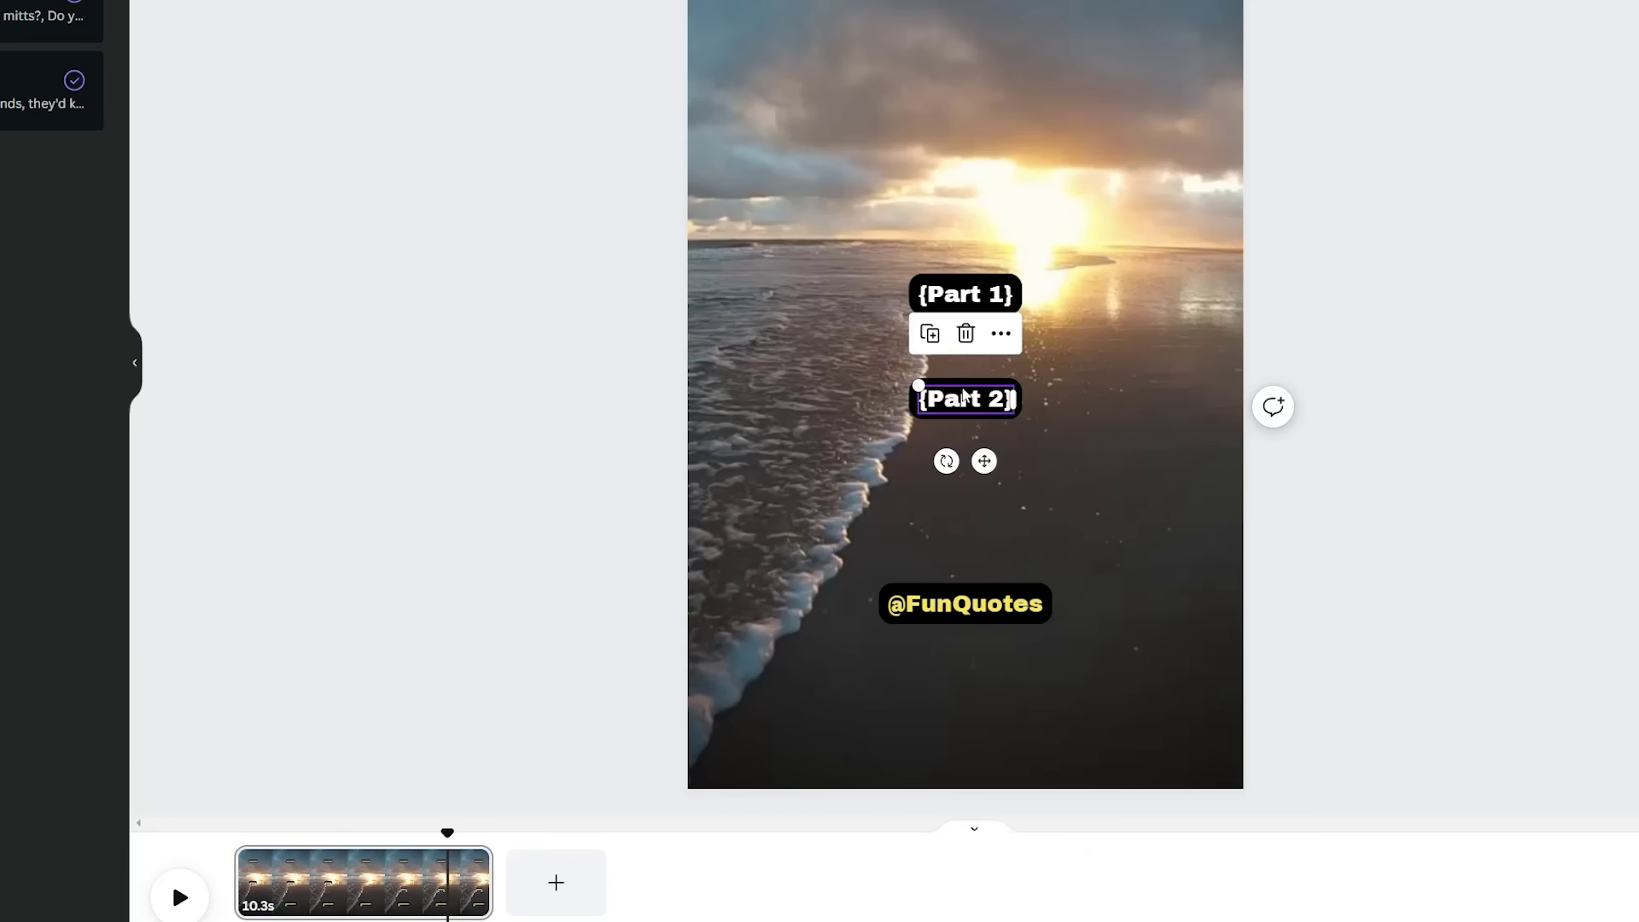
drag(983, 461, 983, 356)
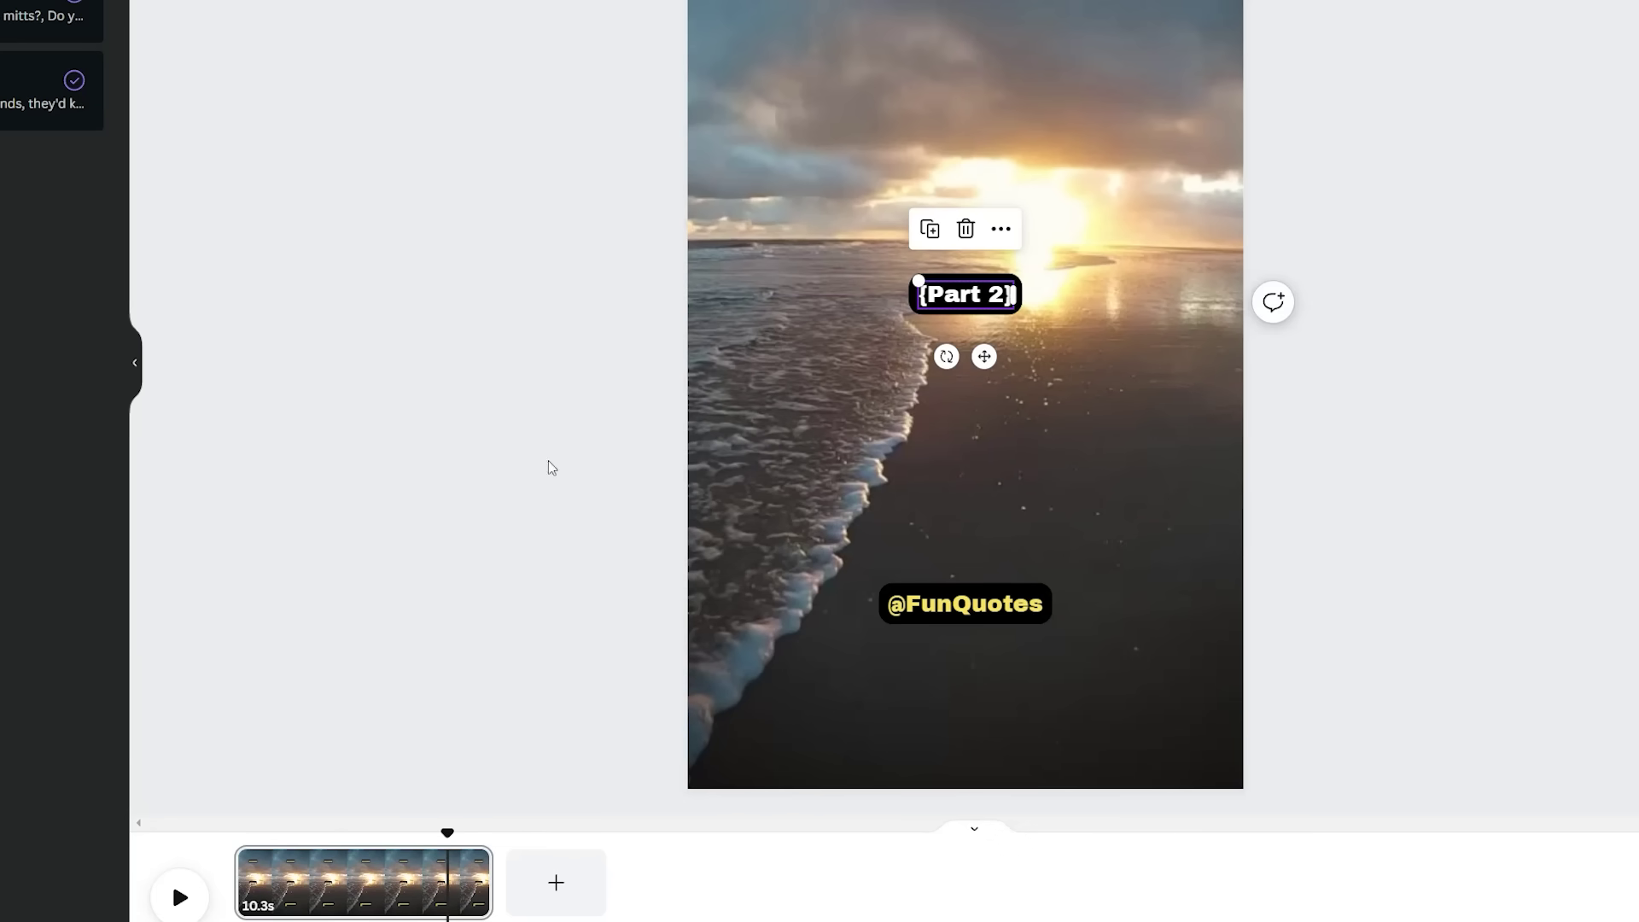
click(443, 496)
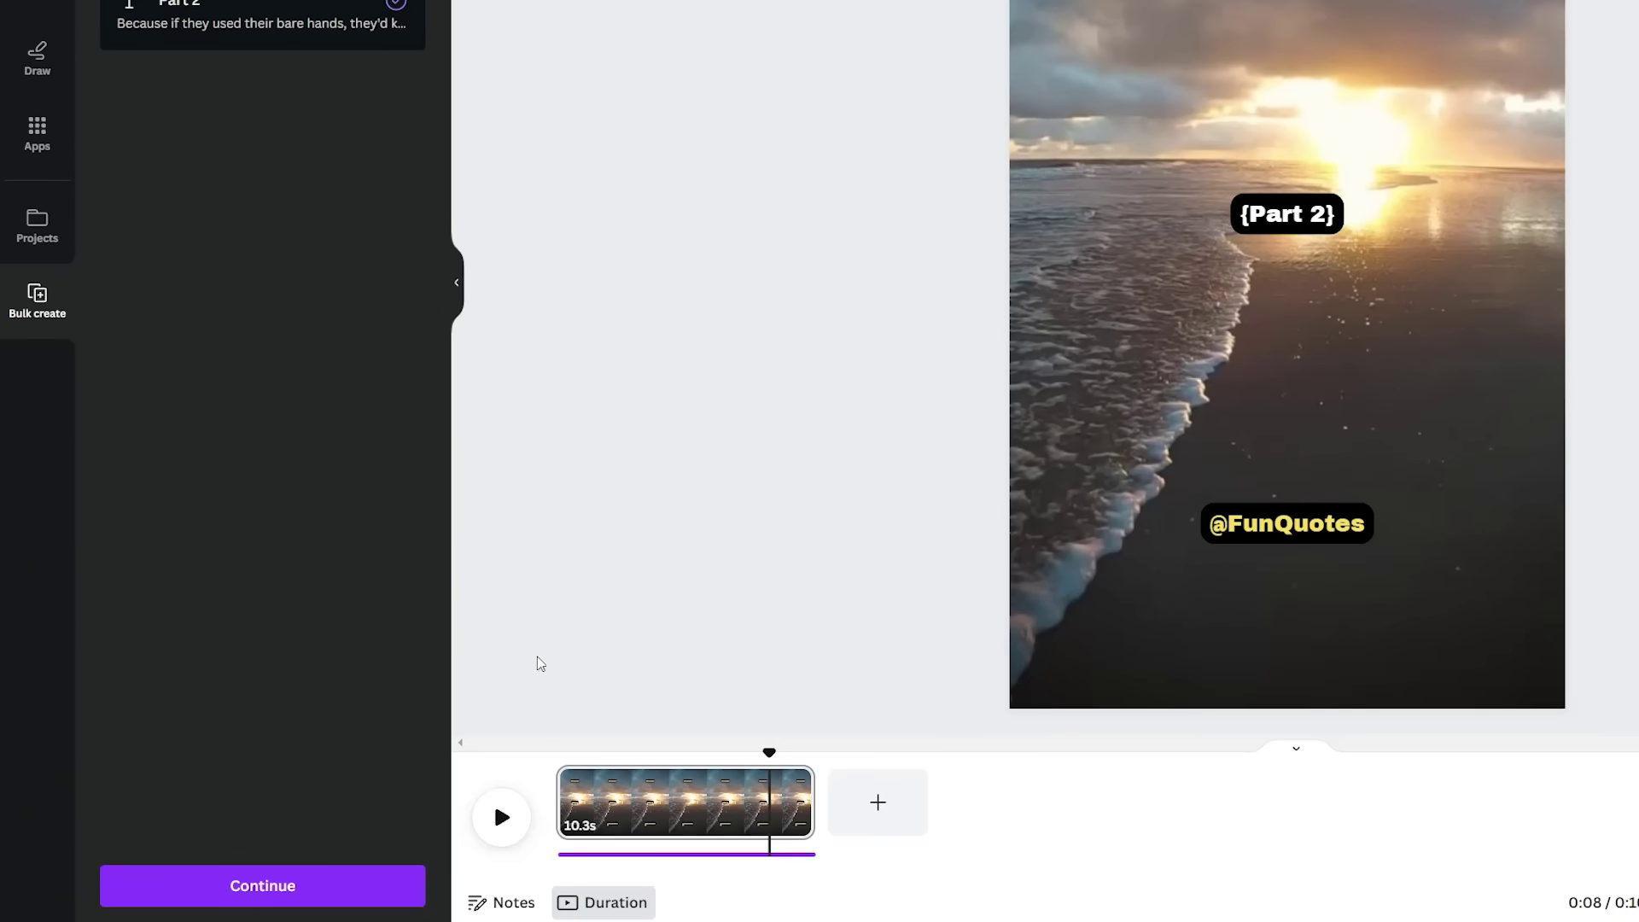
Continue from the Bulk create panel to generate nine quote pages.
click(359, 899)
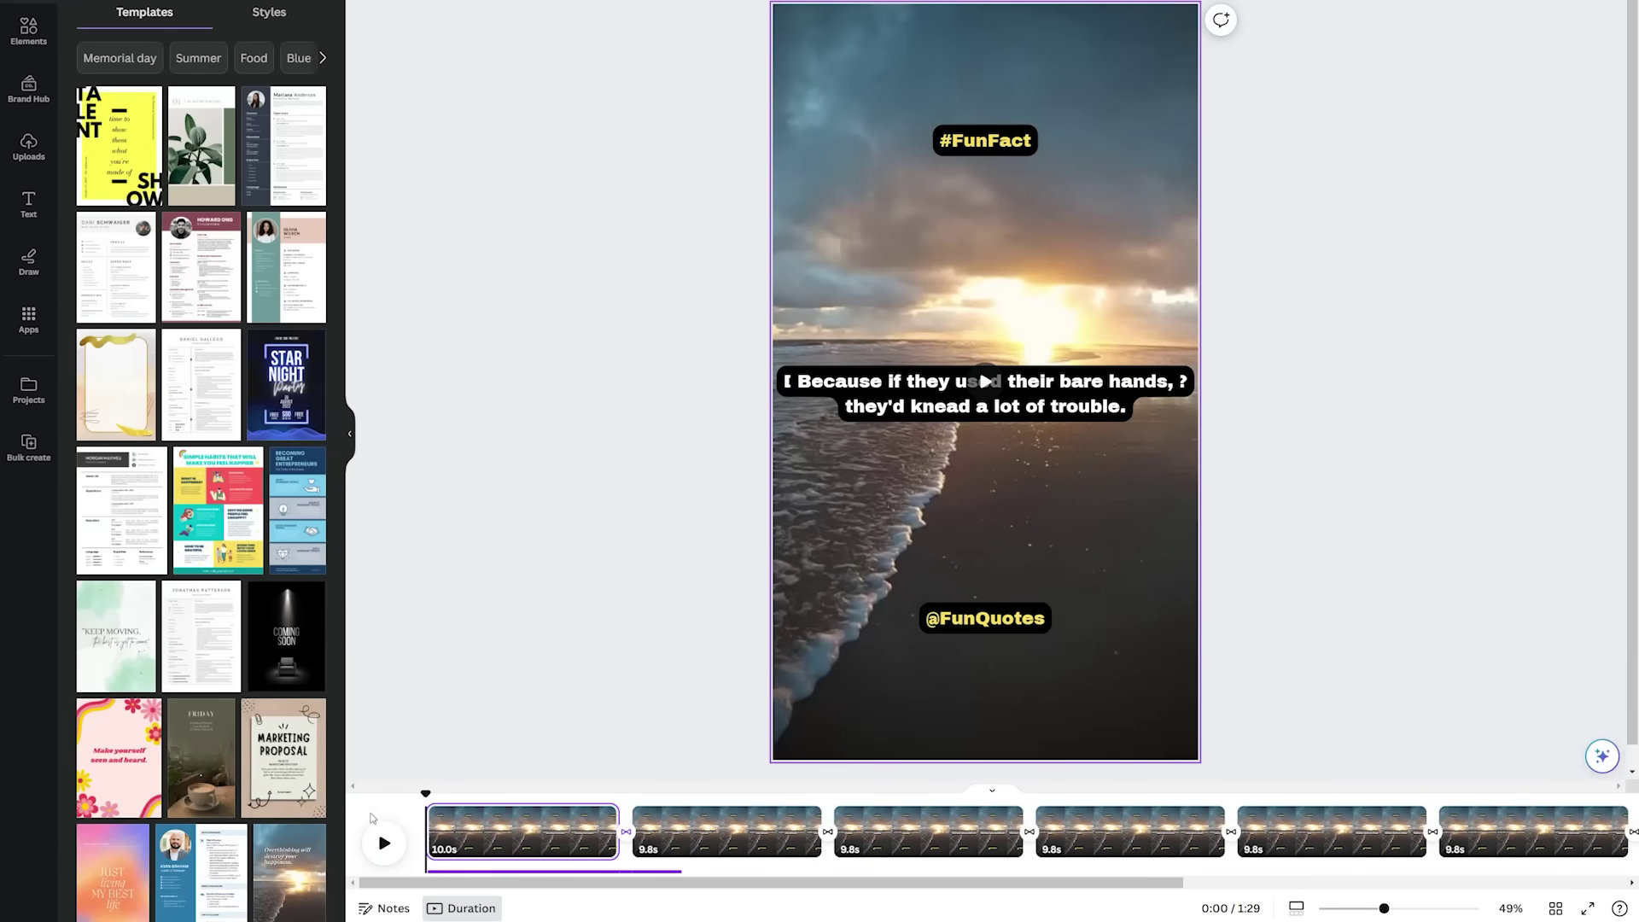
Add a starry space video to page two, stretched and aligned to cover the whole page.
click(381, 849)
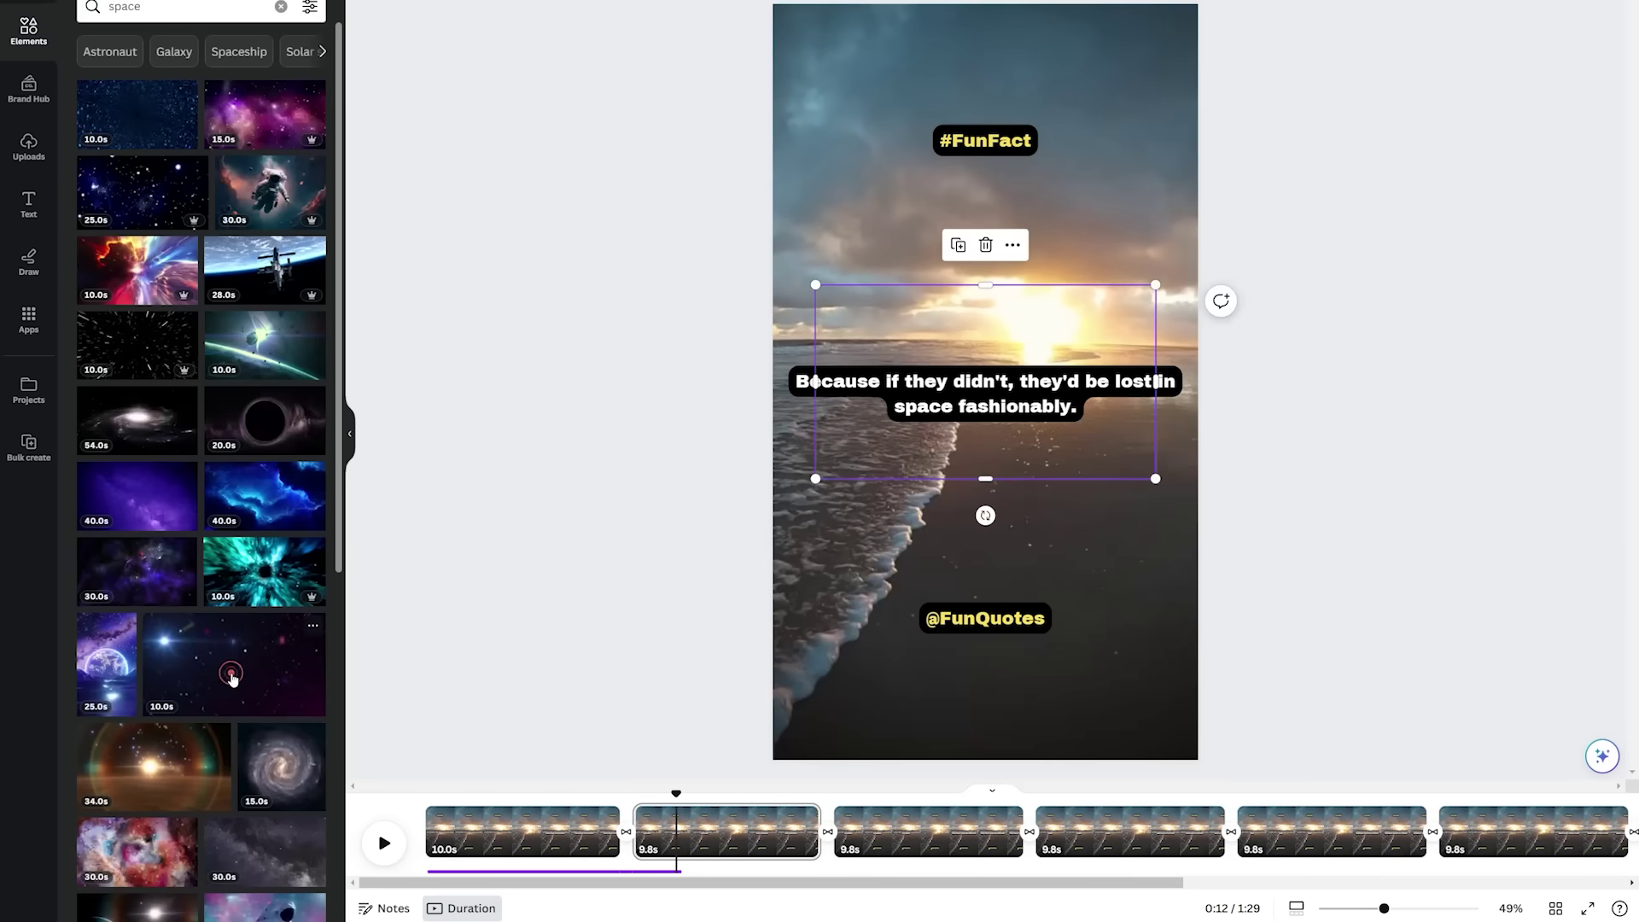
drag(812, 476, 380, 869)
drag(1155, 285, 1624, 6)
drag(923, 384, 1358, 384)
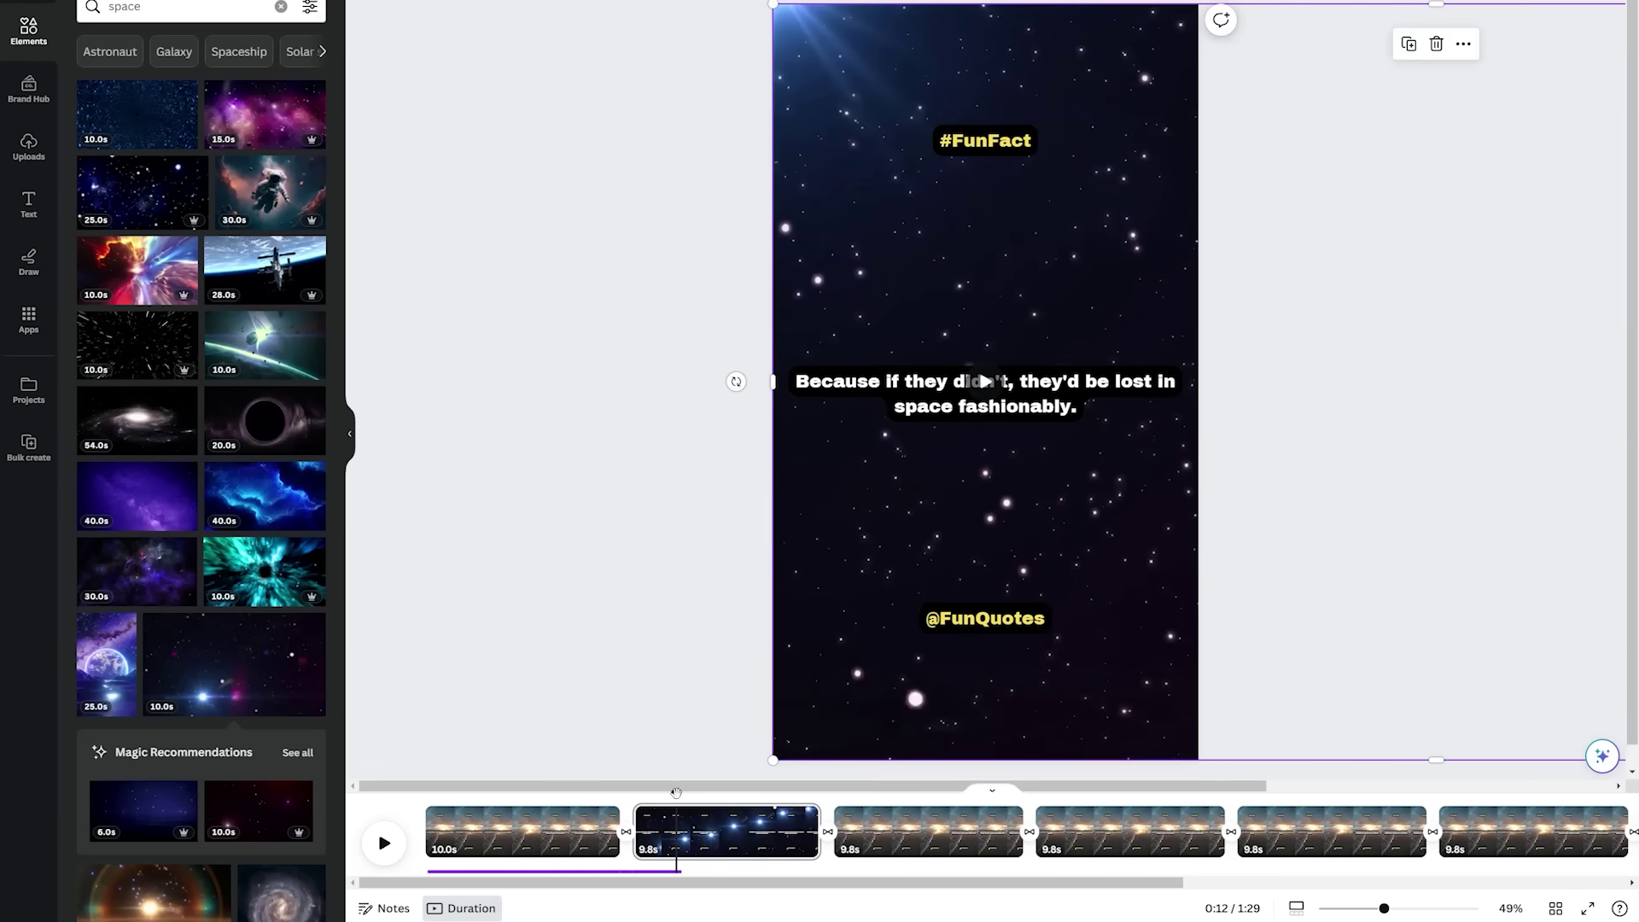
drag(675, 792, 644, 794)
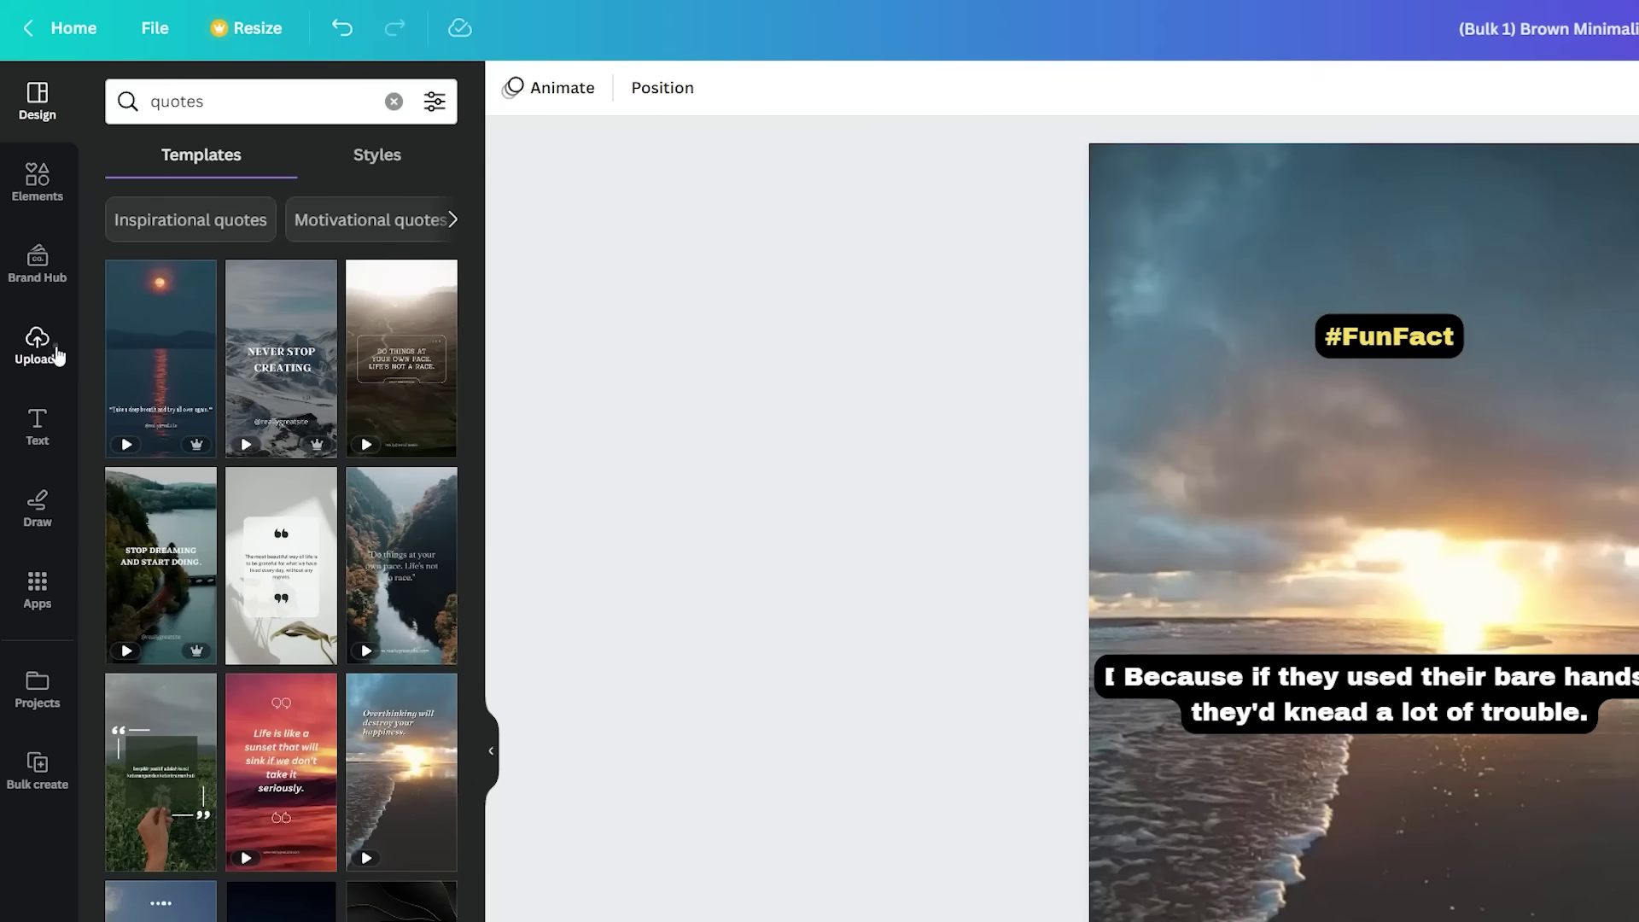
Upload the Quotes Audio file from the Music folder into Uploads.
click(57, 354)
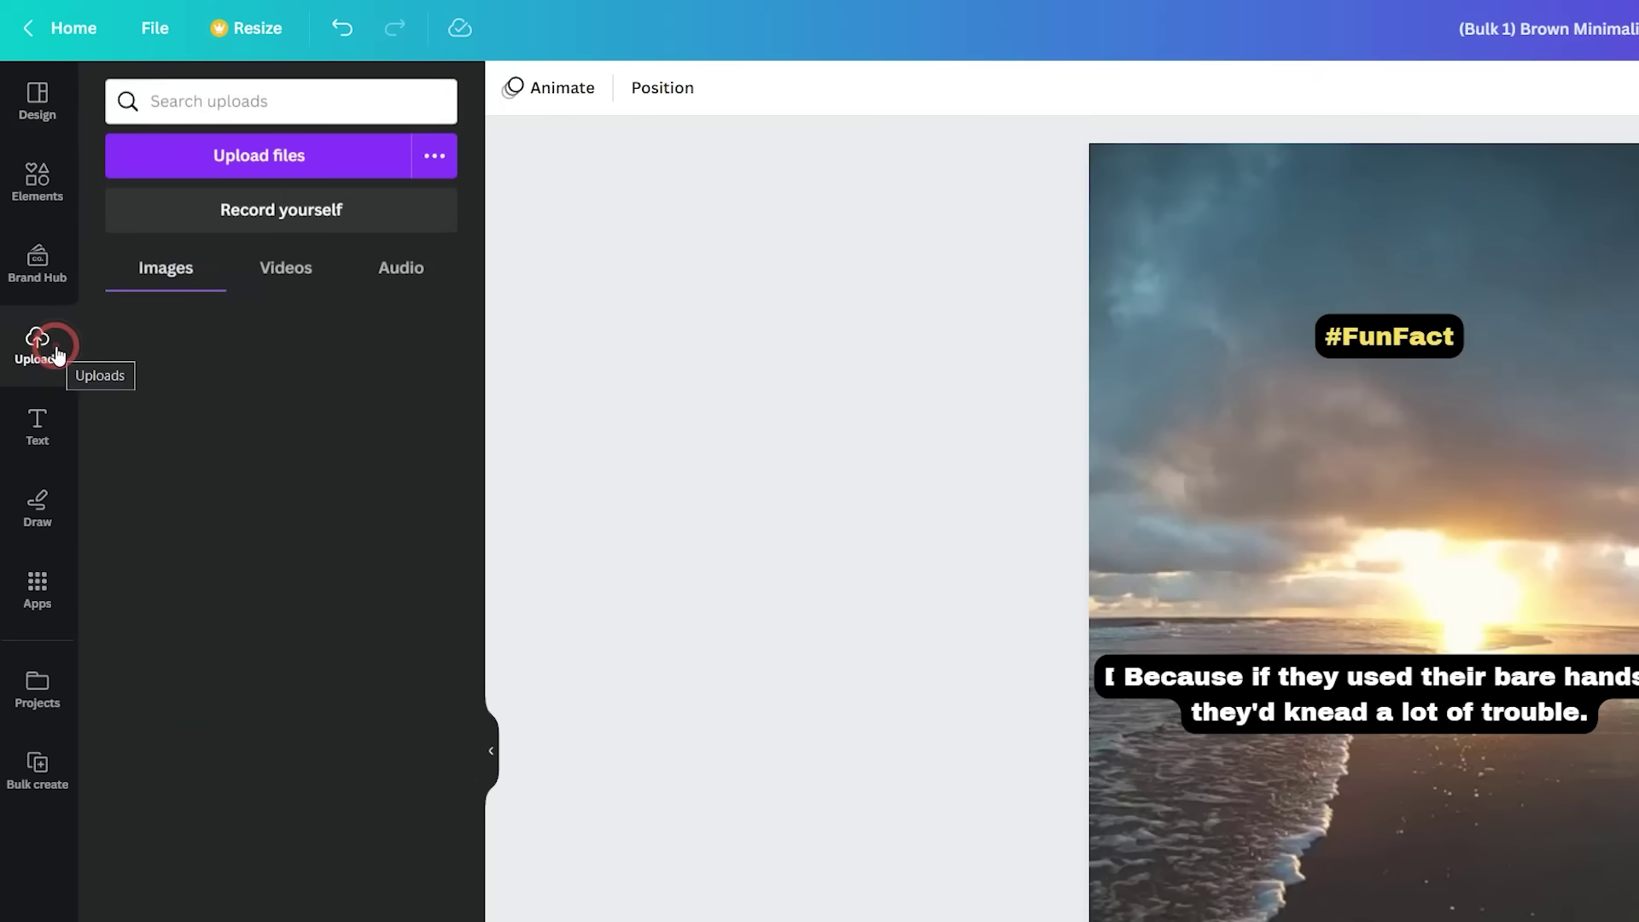
click(340, 164)
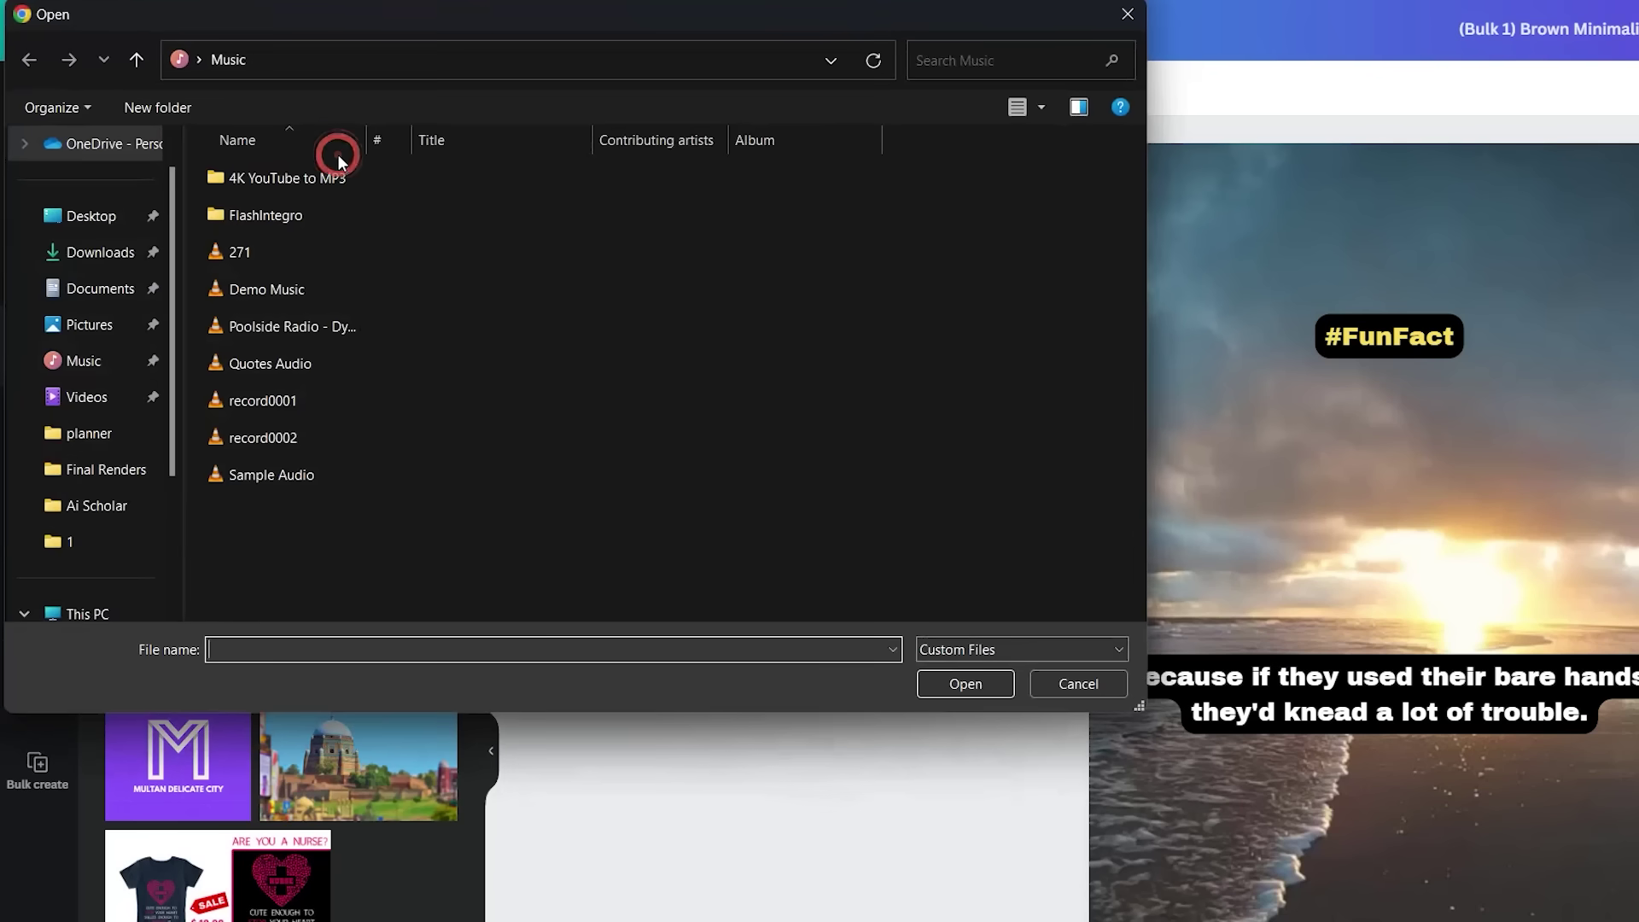
click(280, 358)
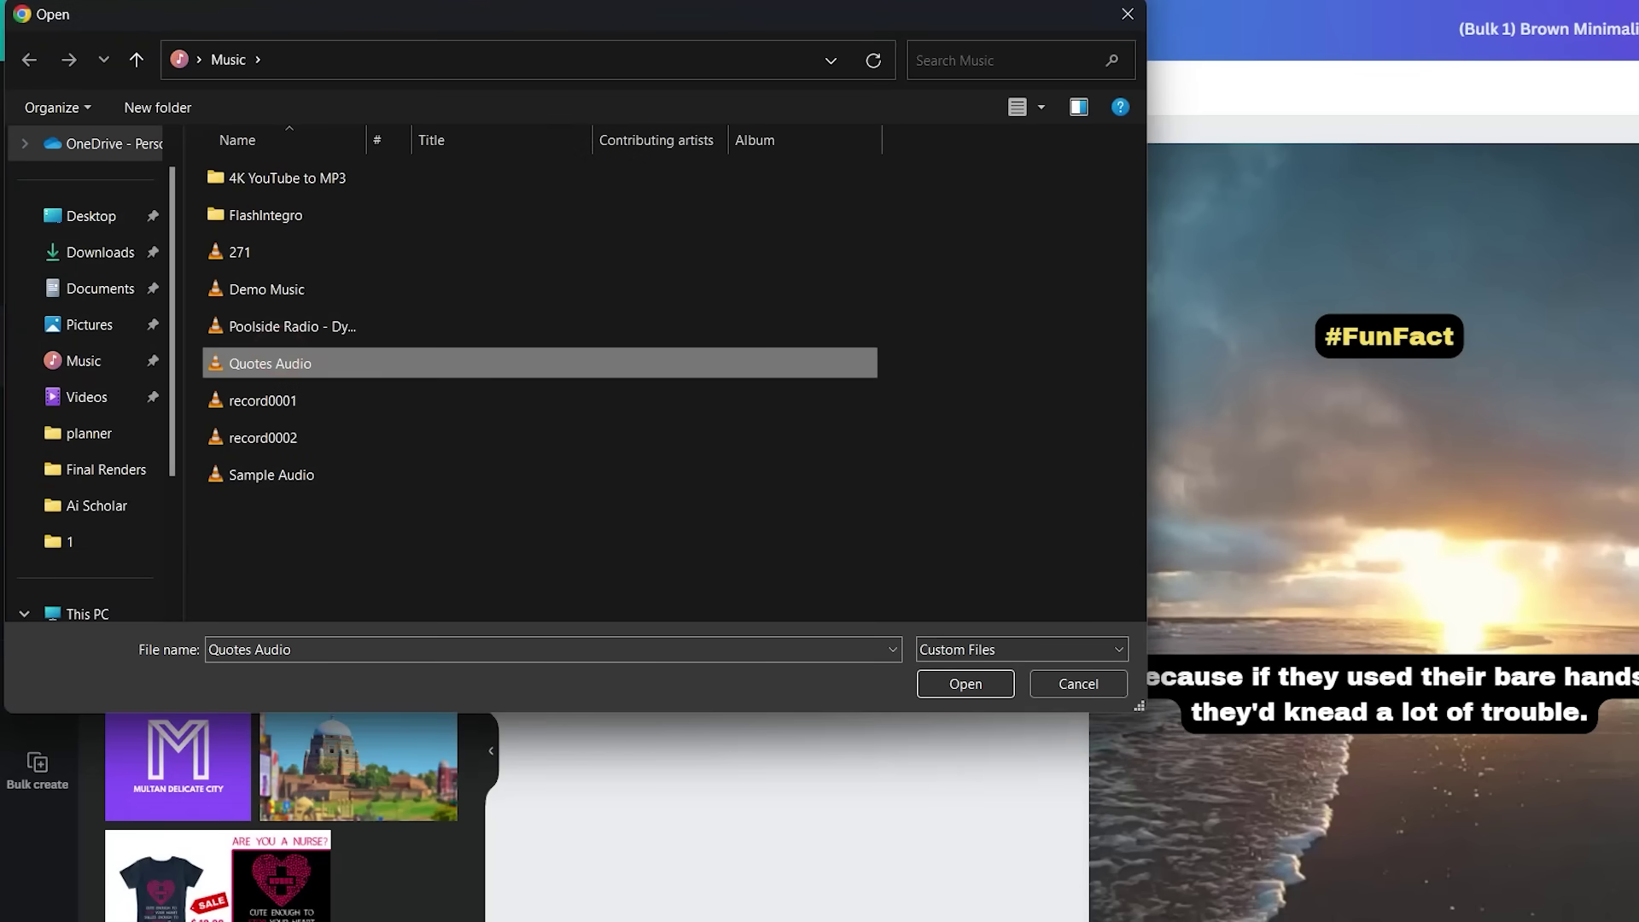
click(936, 690)
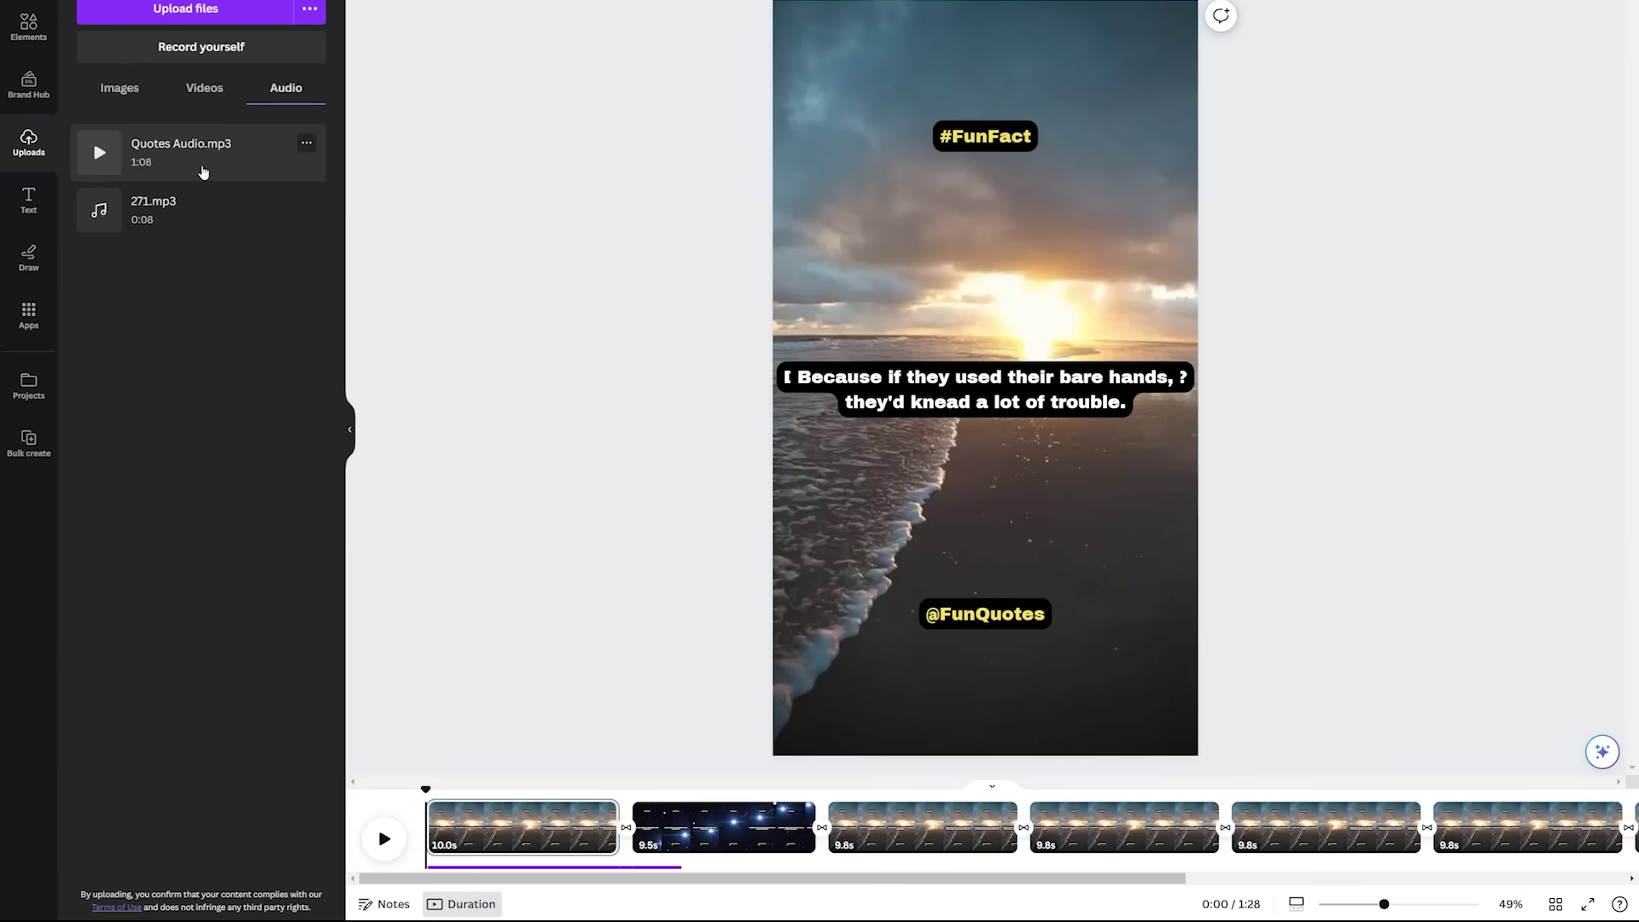
Place the 1:08 Quotes Audio track beneath the page clips and play it from the start.
drag(201, 168, 201, 164)
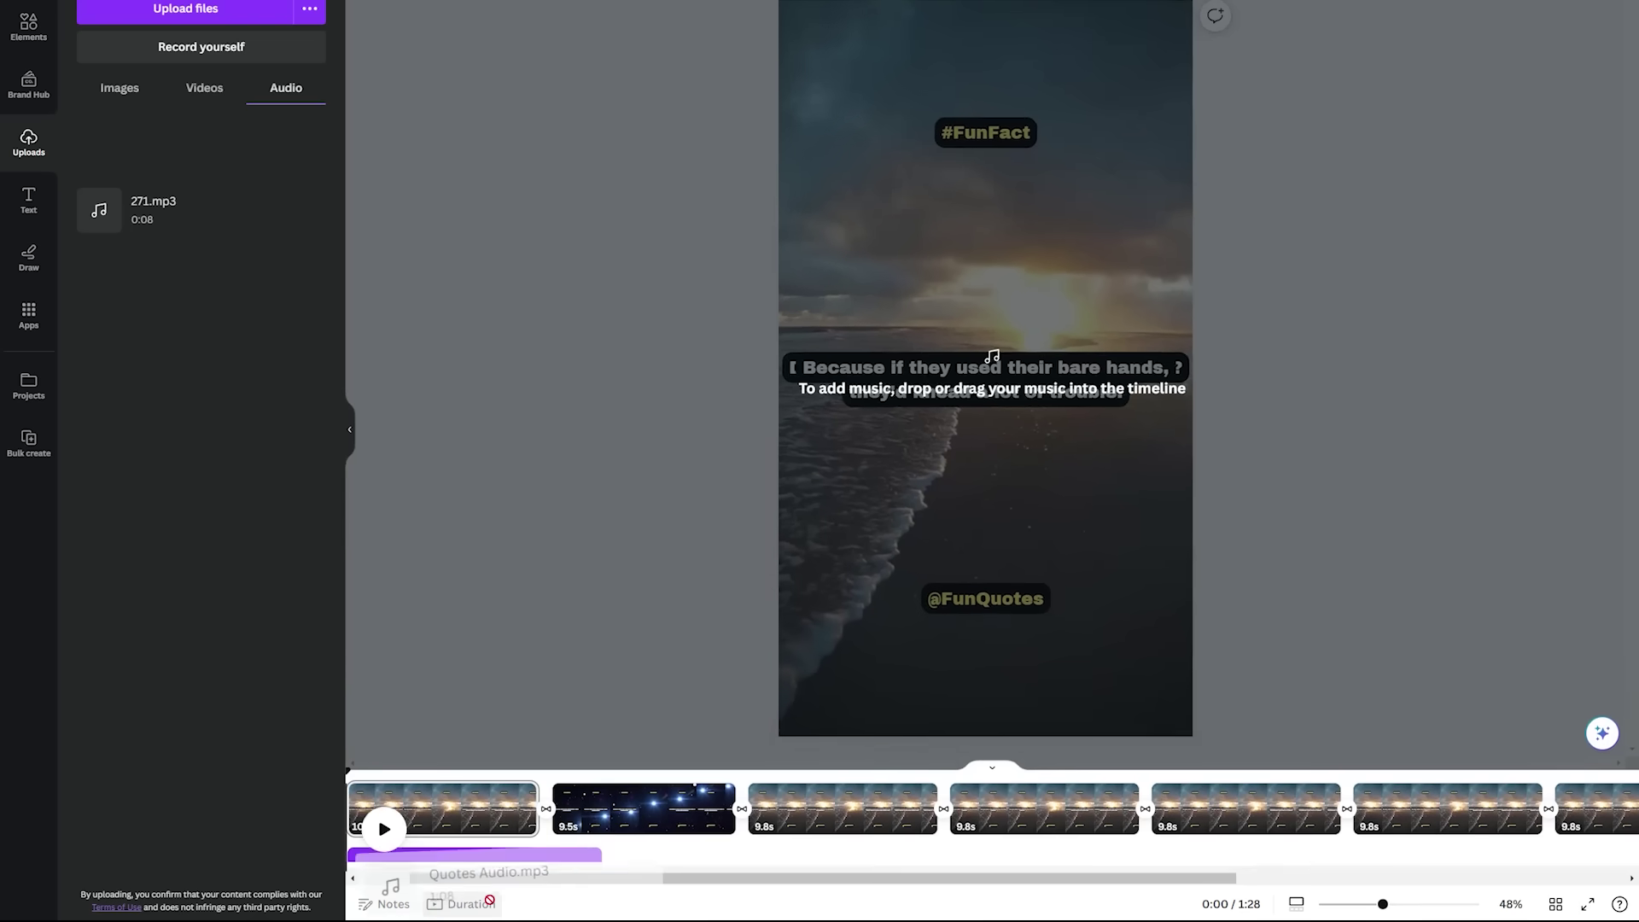
drag(428, 525, 449, 829)
click(384, 827)
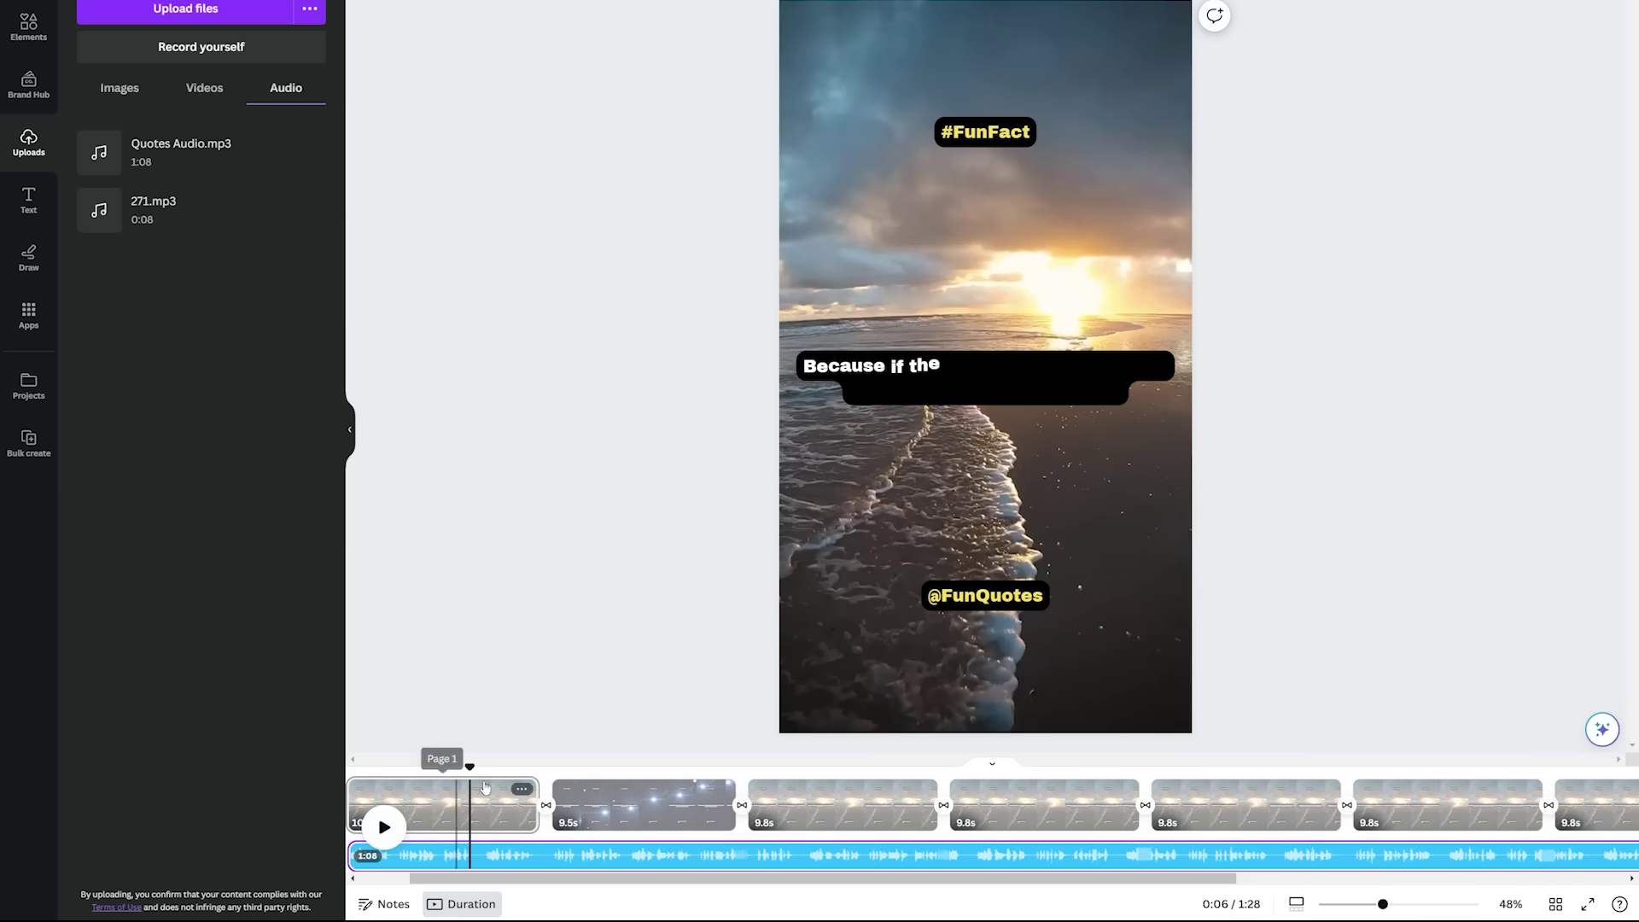
click(413, 856)
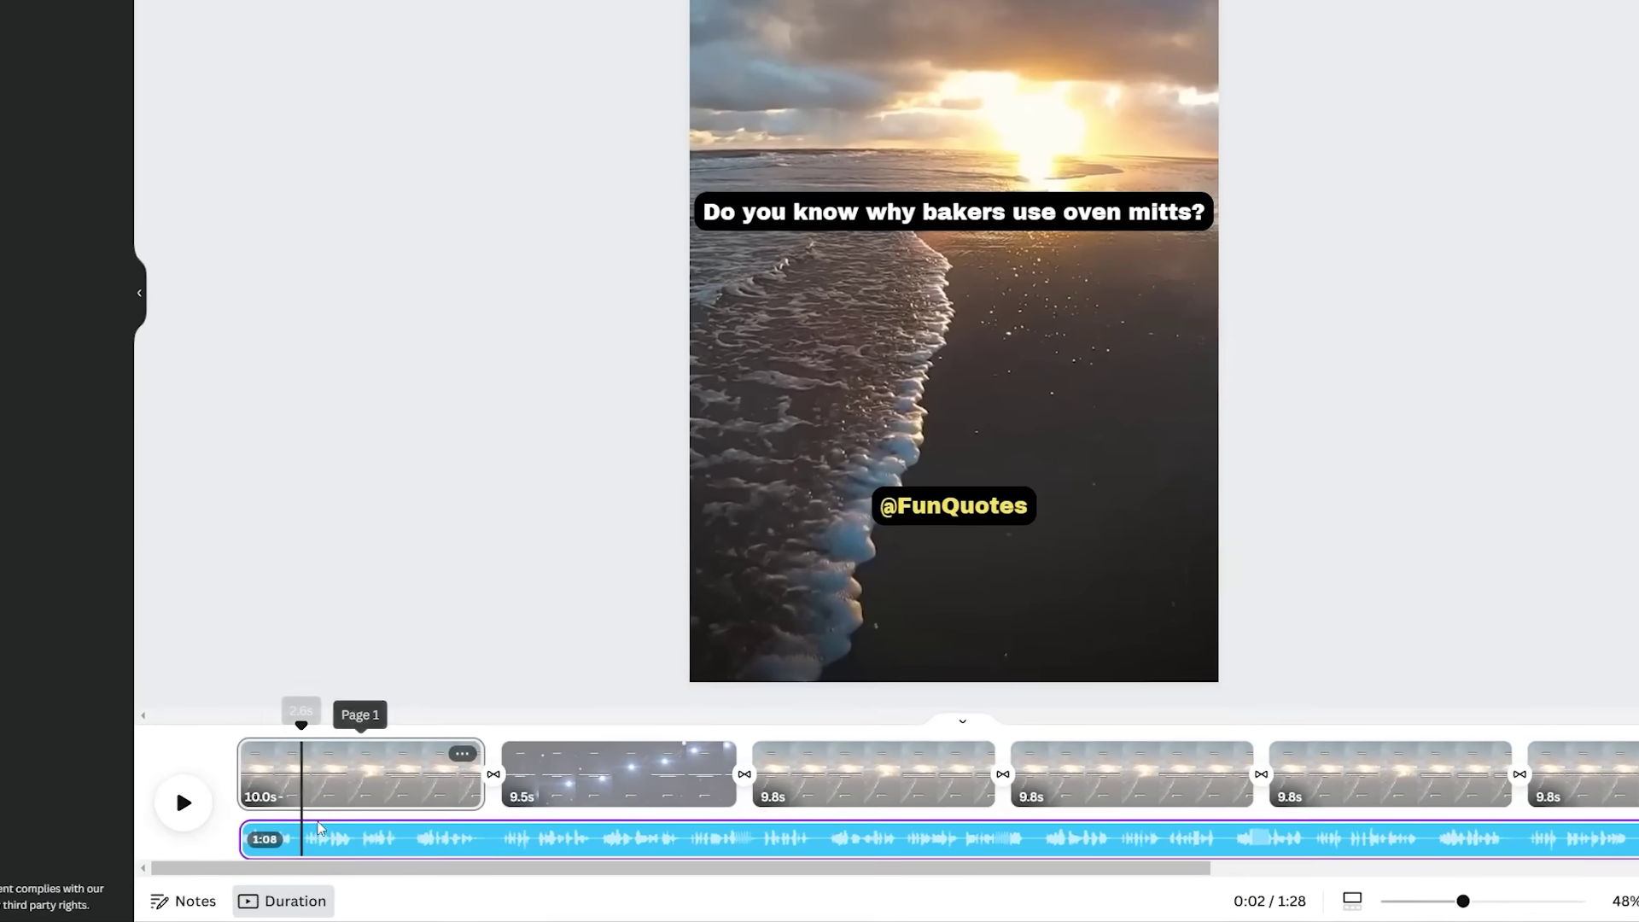
Split the Quotes Audio track at the playhead, then scrub and play to check the pieces.
right_click(189, 833)
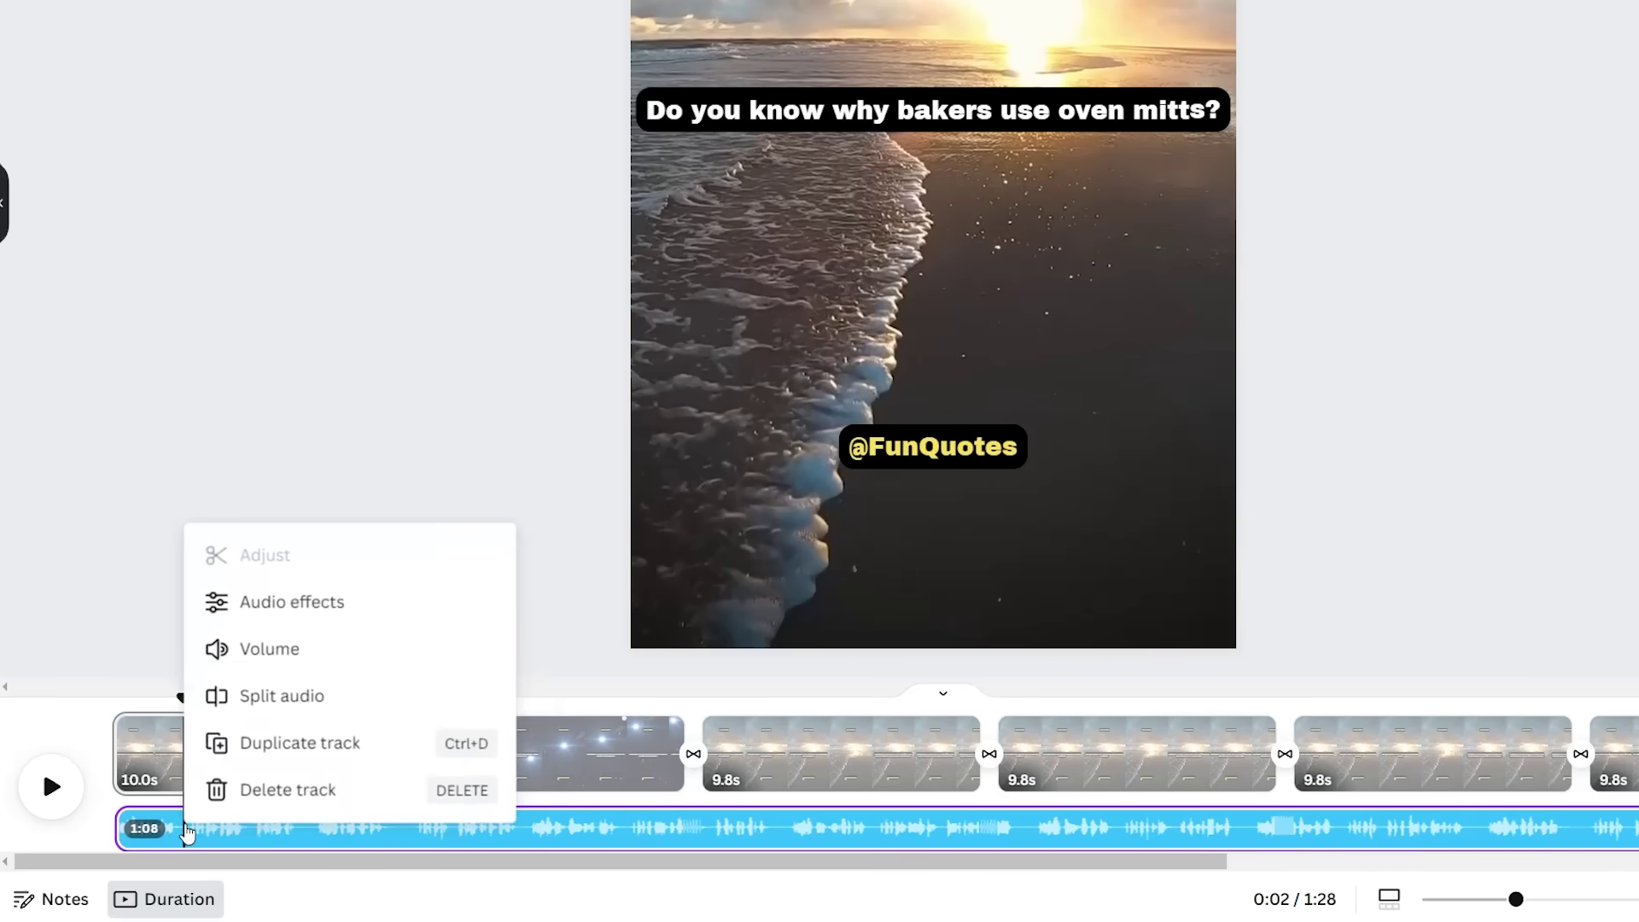
click(283, 696)
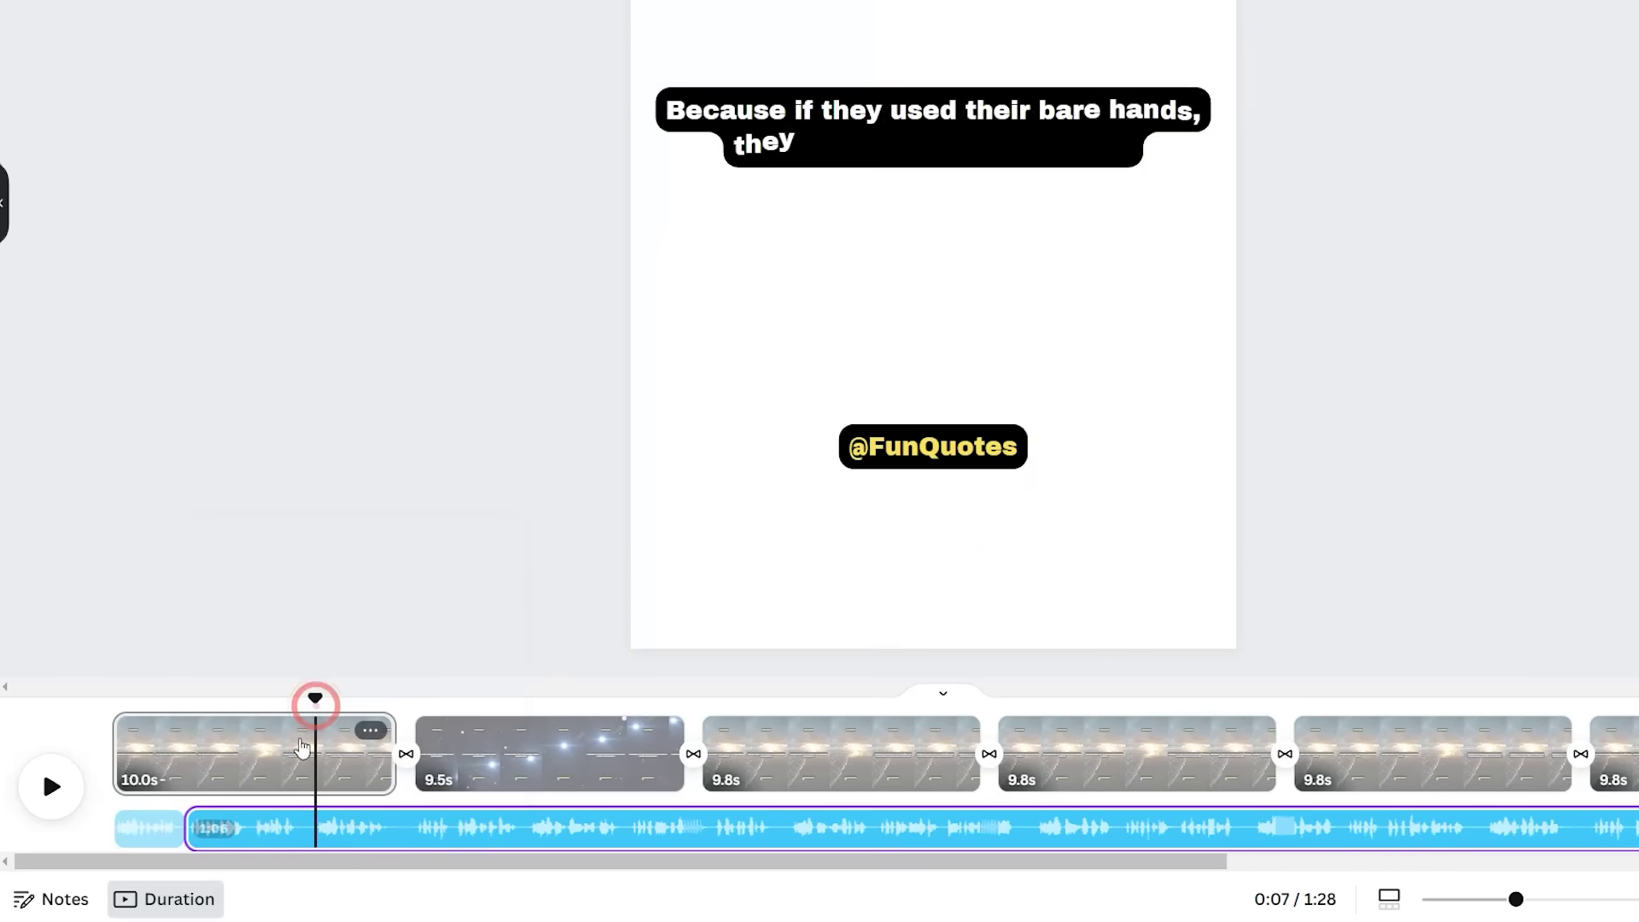
mouse_move(191, 827)
mouse_down()
mouse_move(289, 824)
mouse_move(188, 828)
mouse_up()
click(211, 699)
drag(212, 699, 568, 698)
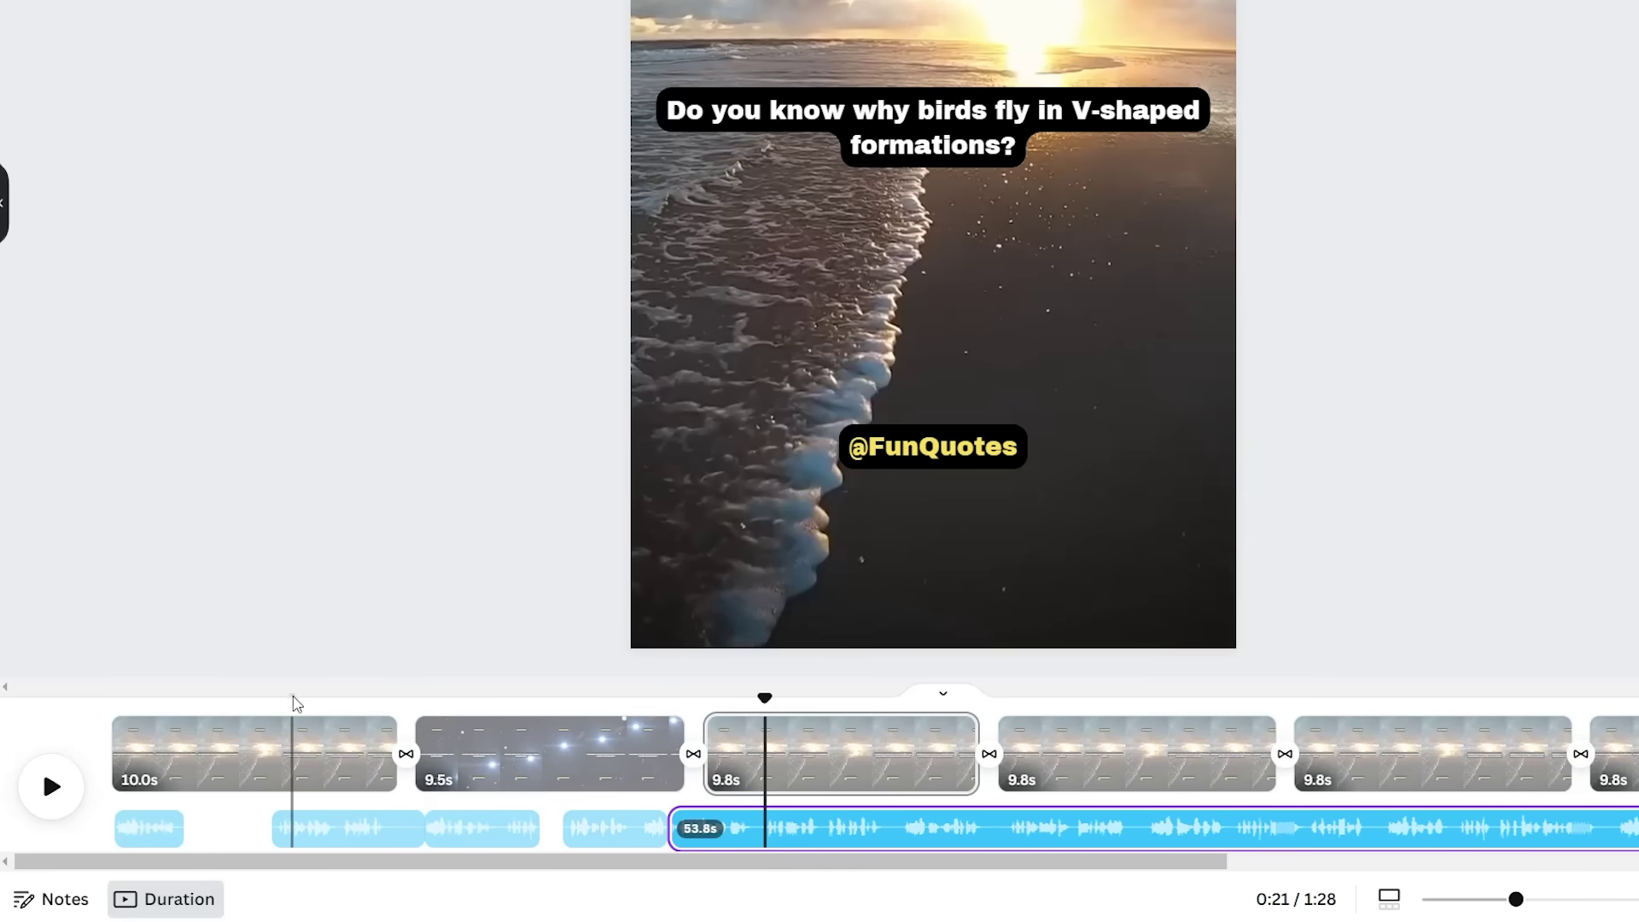
click(294, 698)
key(space)
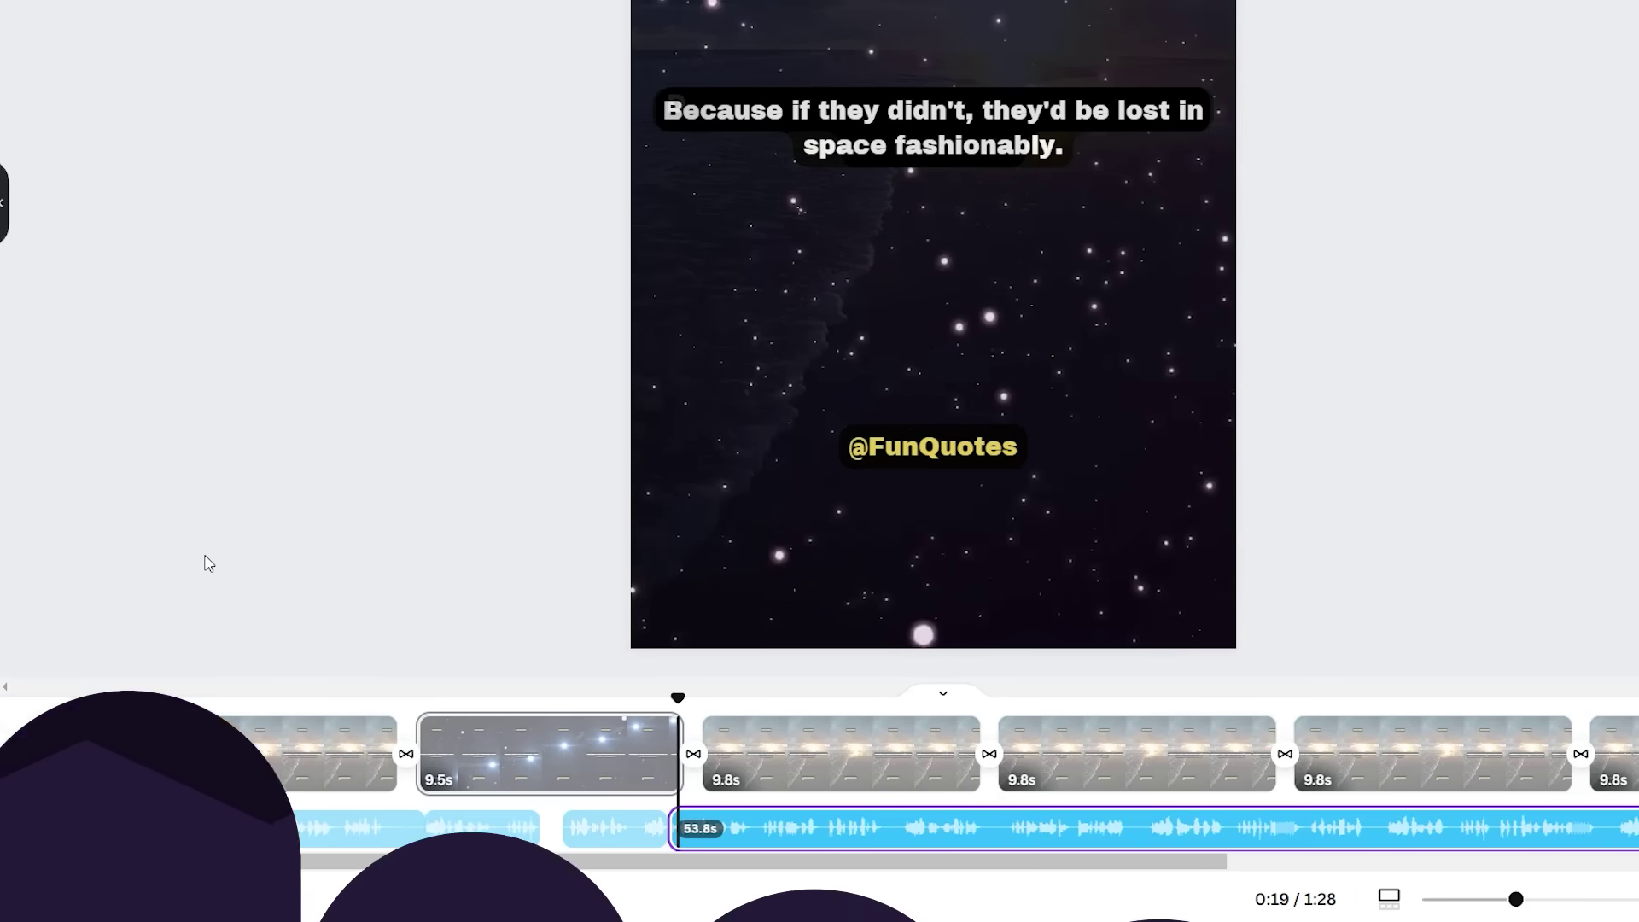